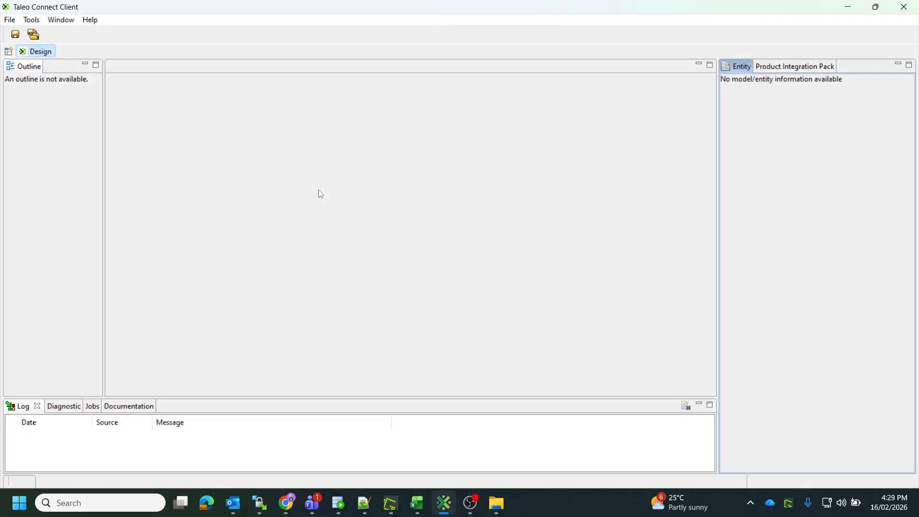
pyautogui.click(892, 511)
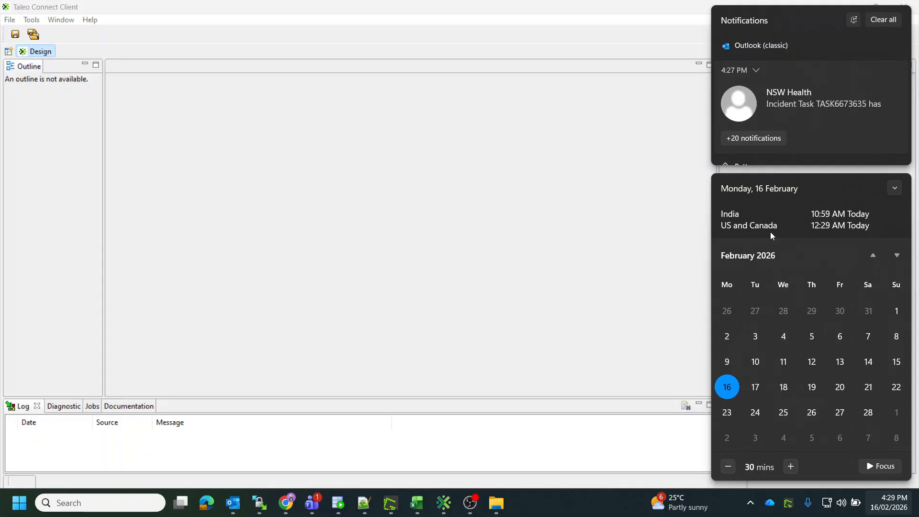
pyautogui.click(568, 8)
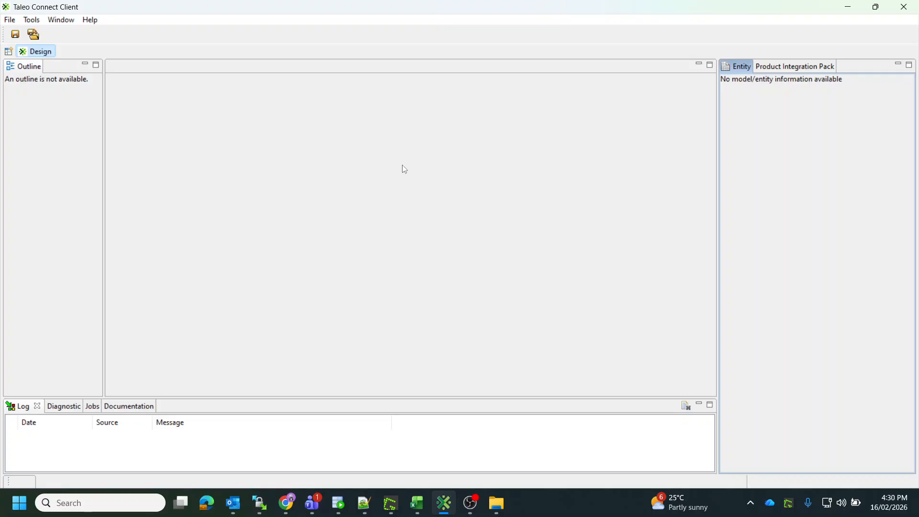
# Open a new browser window.
pyautogui.moveTo(291, 500)
pyautogui.click(287, 503)
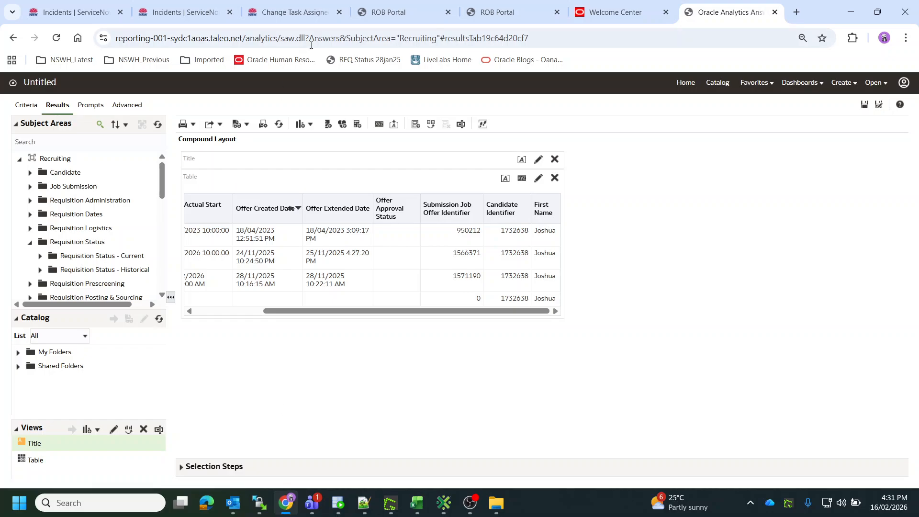
pyautogui.click(906, 38)
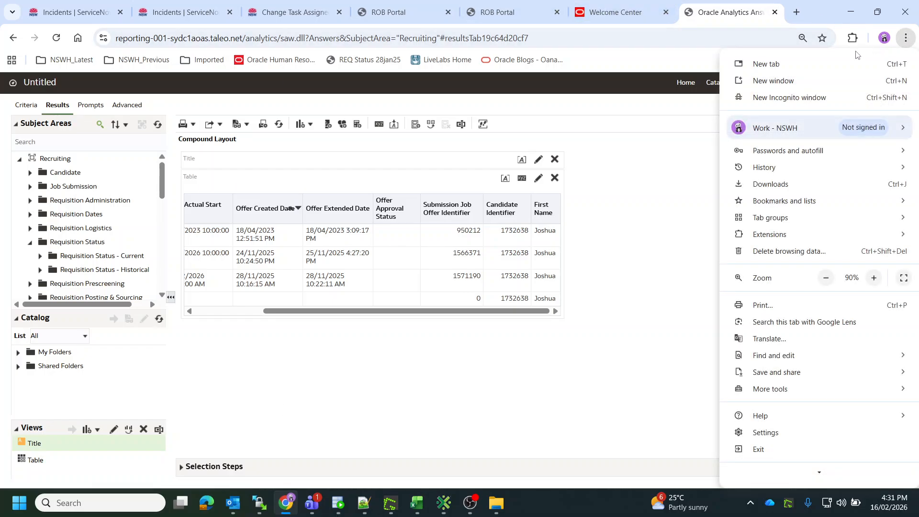
pyautogui.click(810, 83)
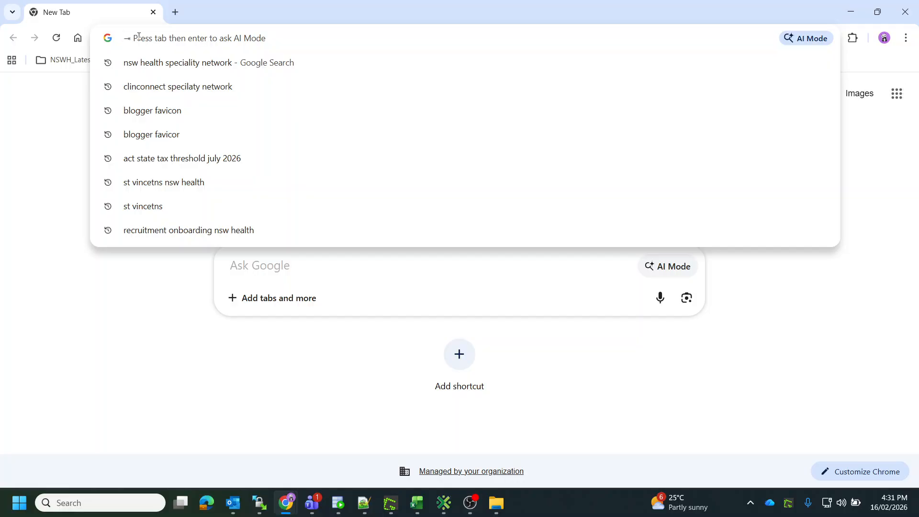
# Search the web for "nsw health" and open the NSW Health website result.
pyautogui.write('nsw health')
pyautogui.press('Return')
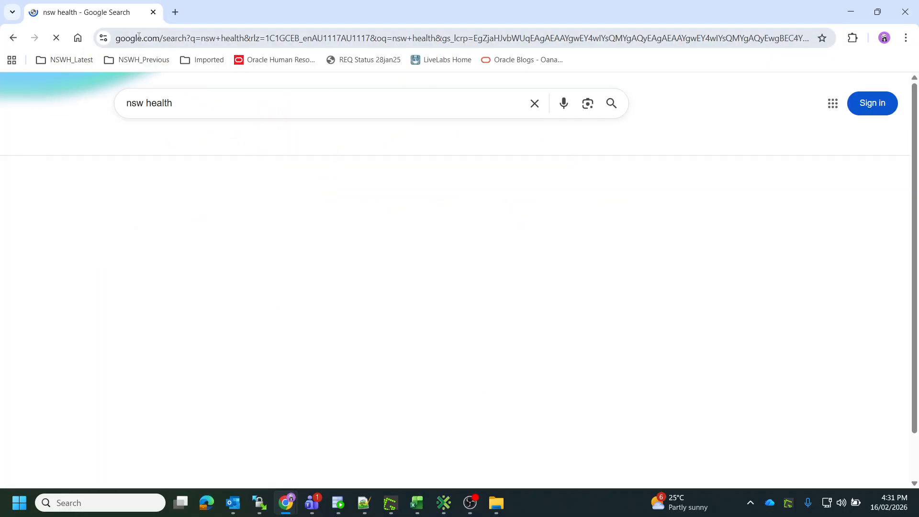
pyautogui.click(140, 205)
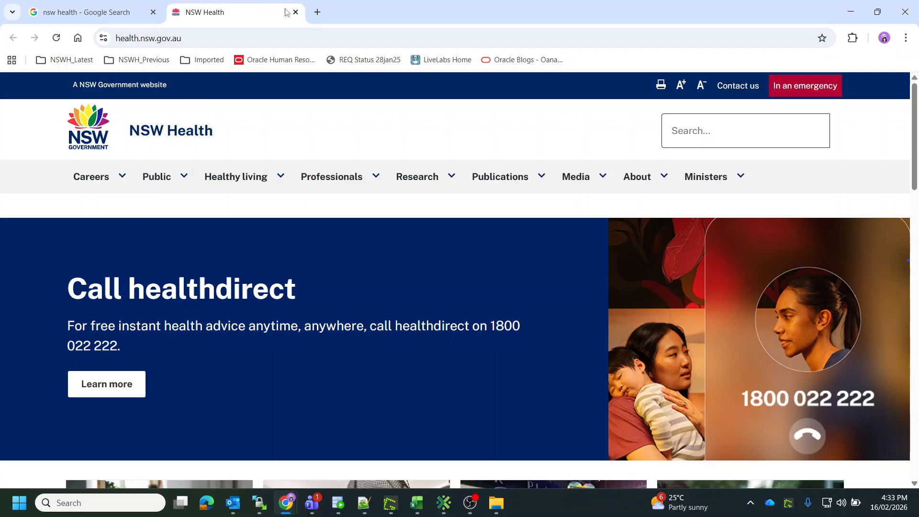
# Open the wiki start page from the NSWH_Latest bookmarks folder.
pyautogui.click(117, 14)
pyautogui.click(187, 12)
pyautogui.click(77, 62)
pyautogui.click(78, 120)
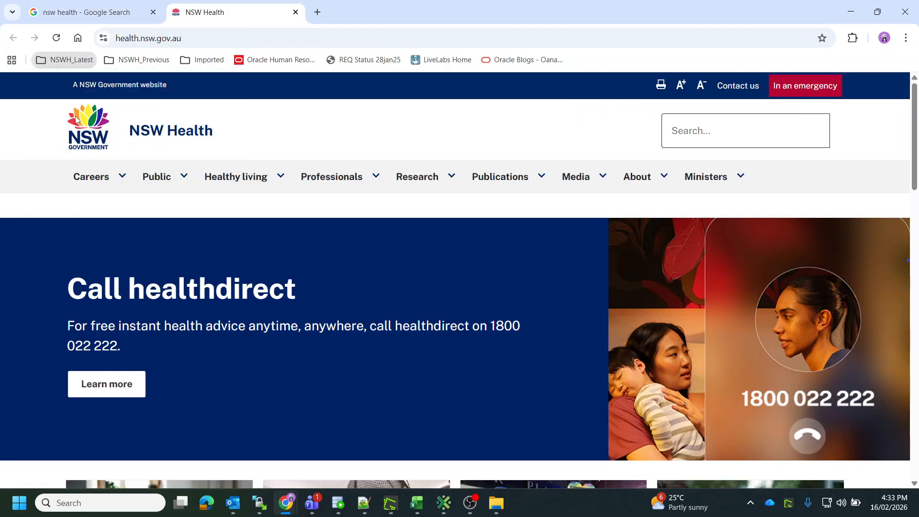
pyautogui.scroll(3, 238, 306)
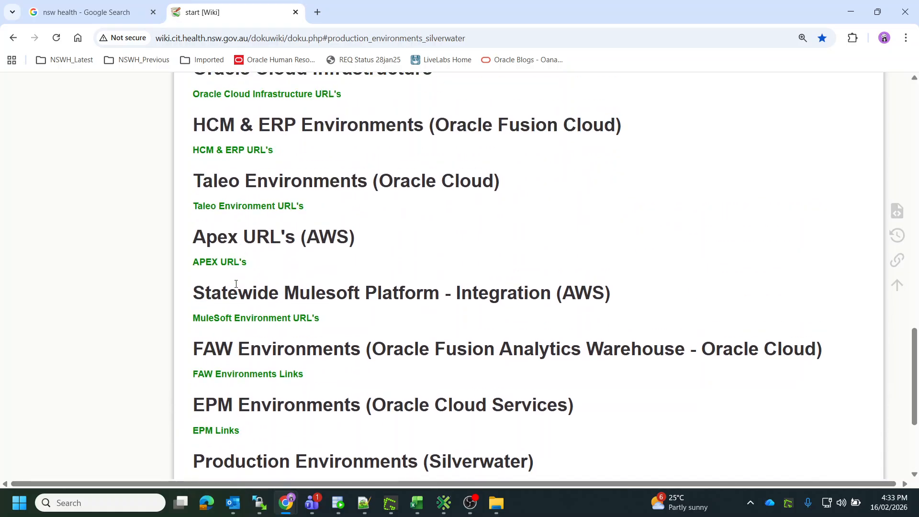
# Open the Taleo Environment URLs wiki page and a production sign-on link, choosing the saved username.
pyautogui.click(236, 207)
pyautogui.scroll(-5, 262, 348)
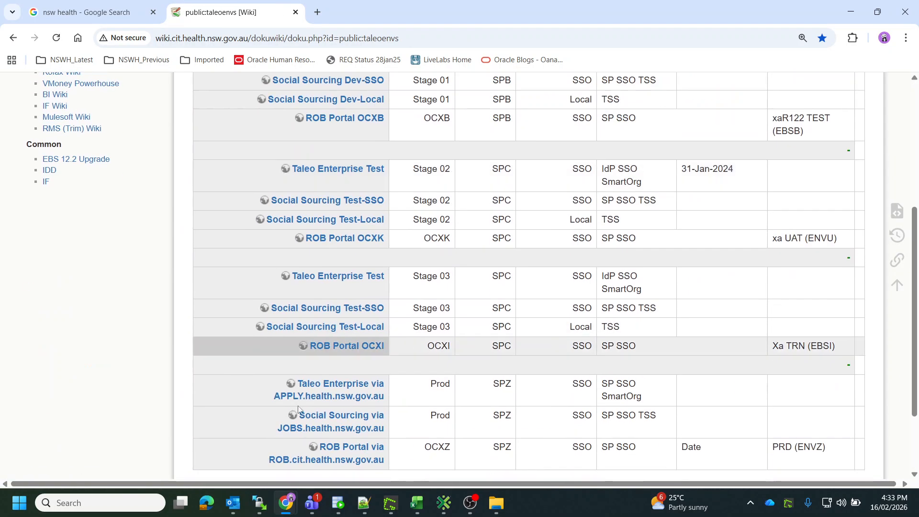
pyautogui.scroll(-3, 298, 409)
pyautogui.click(336, 363)
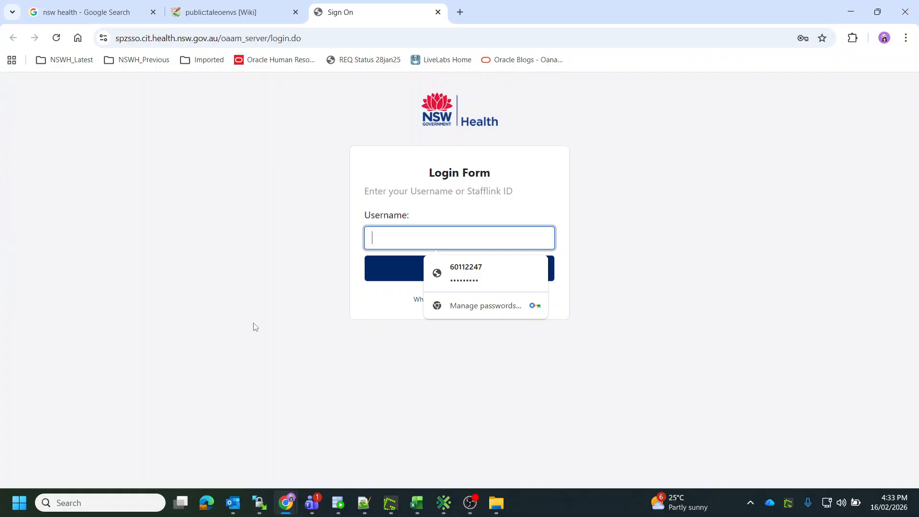
pyautogui.click(459, 277)
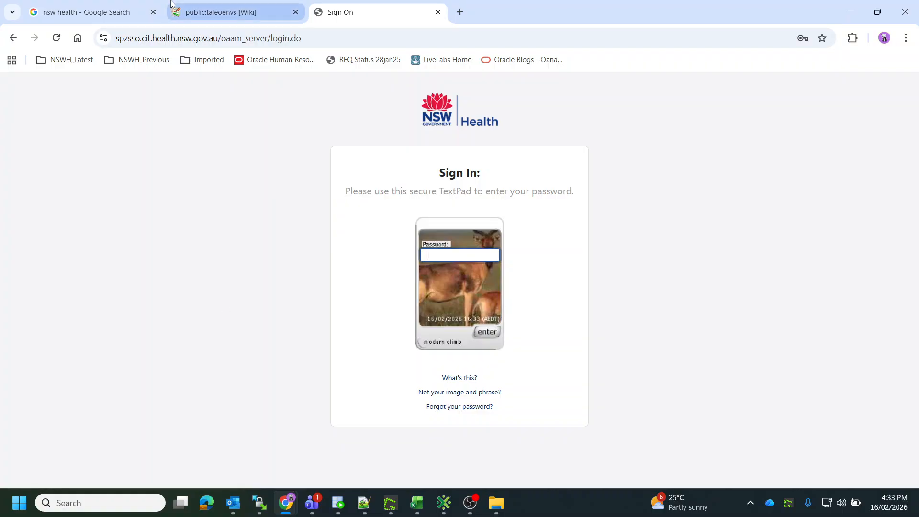
# Return to the Taleo environments wiki page and open the ROB Portal OCXB link.
pyautogui.click(220, 12)
pyautogui.scroll(8, 273, 307)
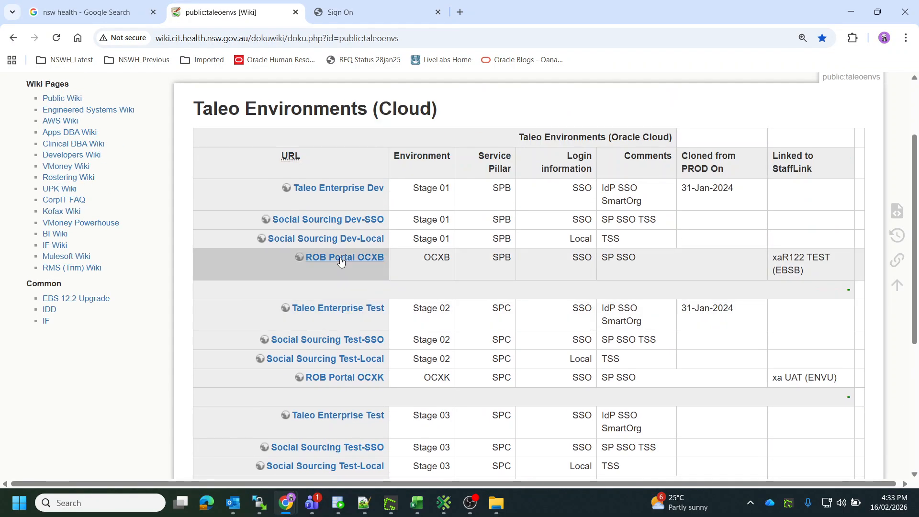
pyautogui.click(341, 259)
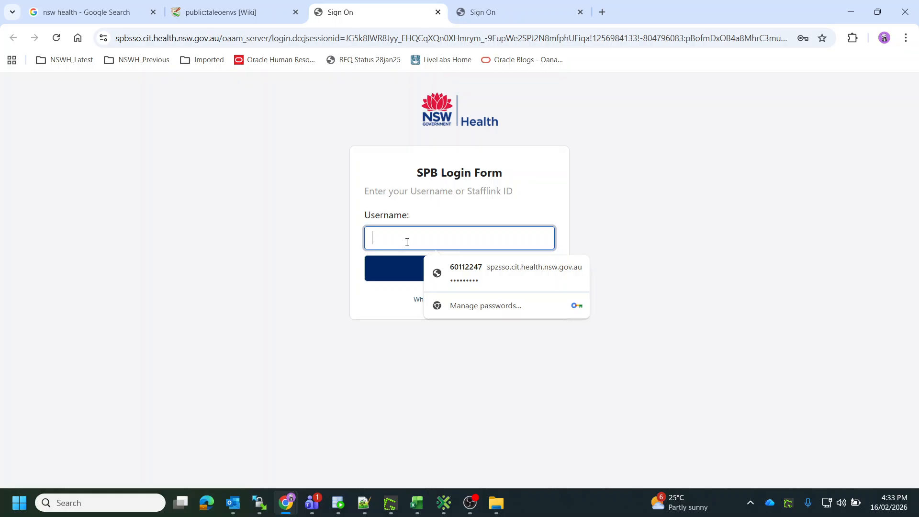
# Sign in to the SPB login form with the staff username and the account password.
pyautogui.click(399, 263)
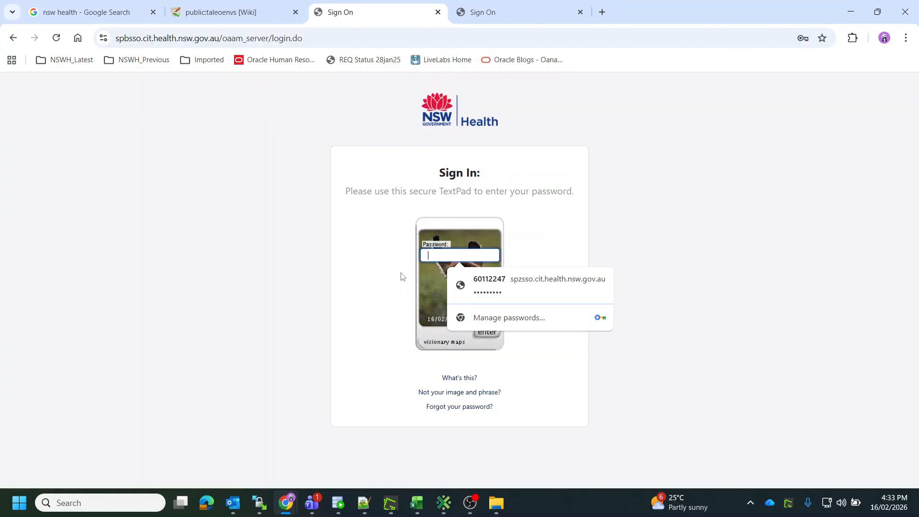
pyautogui.write('••••')
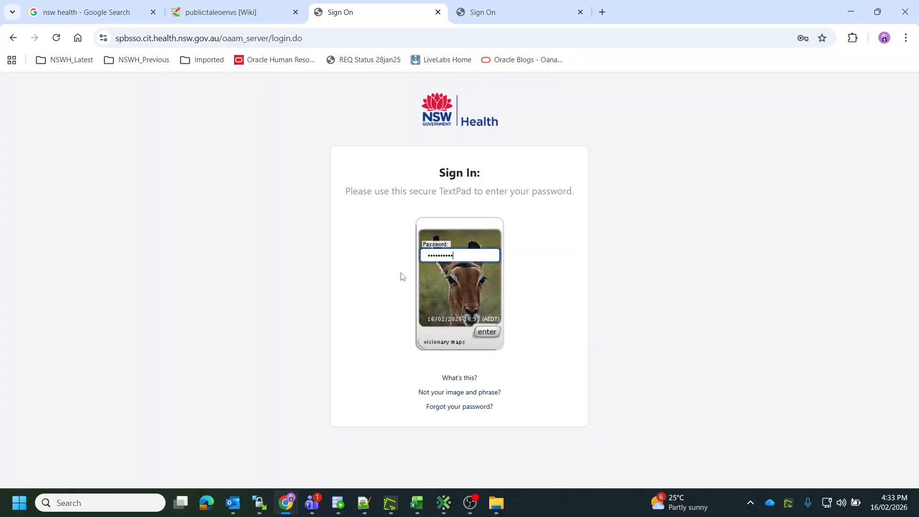
pyautogui.press('Return')
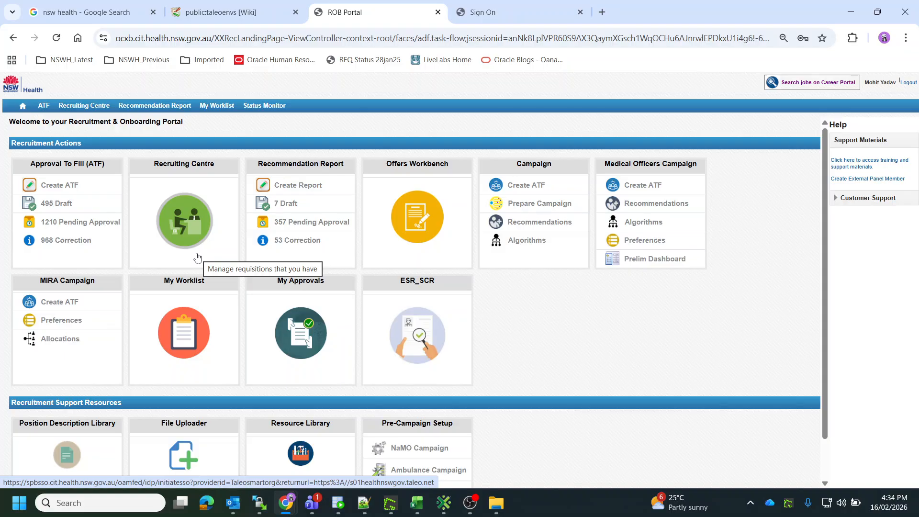
# Open the Recruiting Centre from the ROB Portal landing page.
pyautogui.click(190, 227)
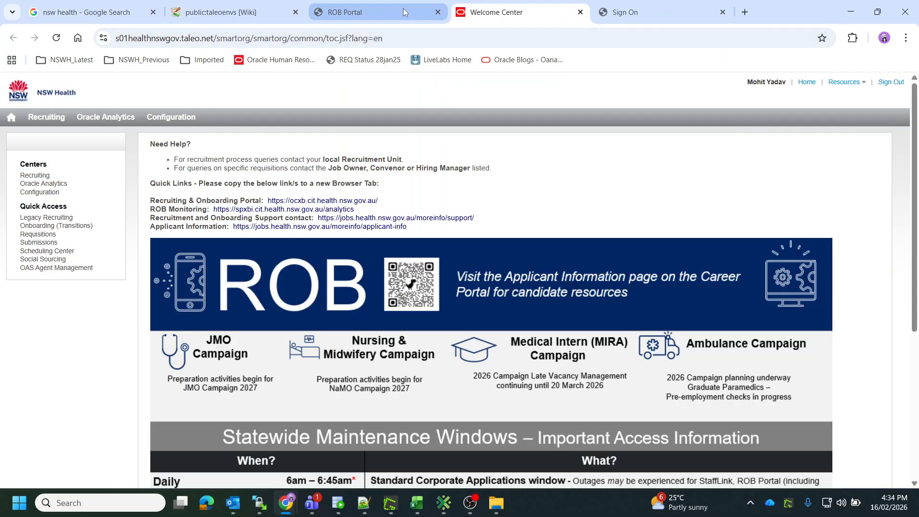
pyautogui.click(404, 12)
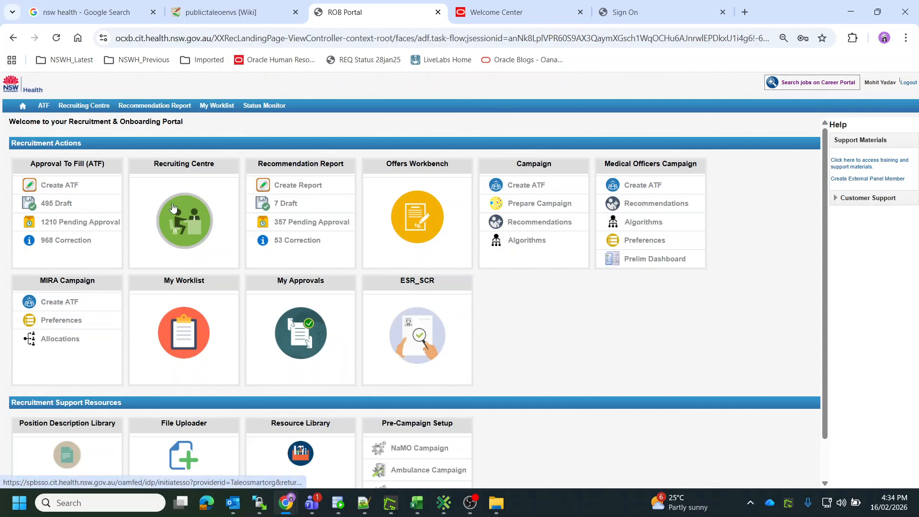
pyautogui.click(189, 234)
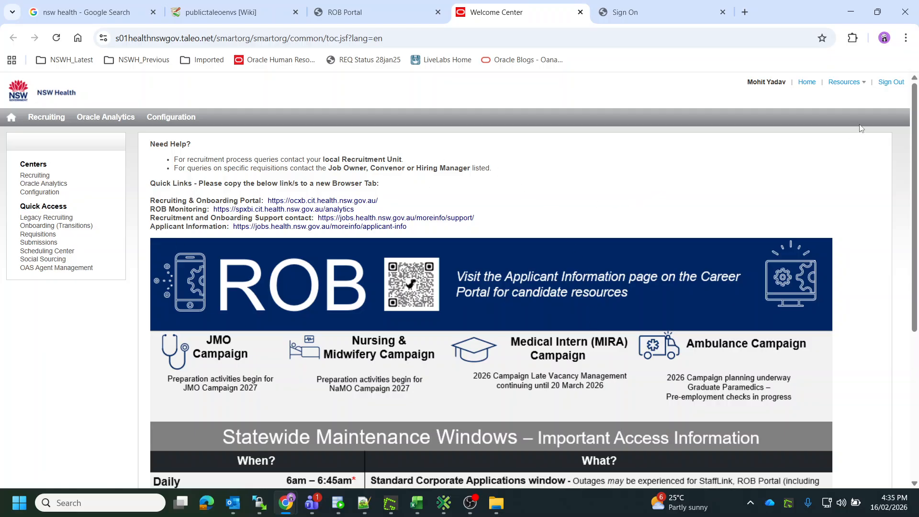
# View the Taleo Enterprise About information, select the build and version text, and close the dialog.
pyautogui.click(863, 84)
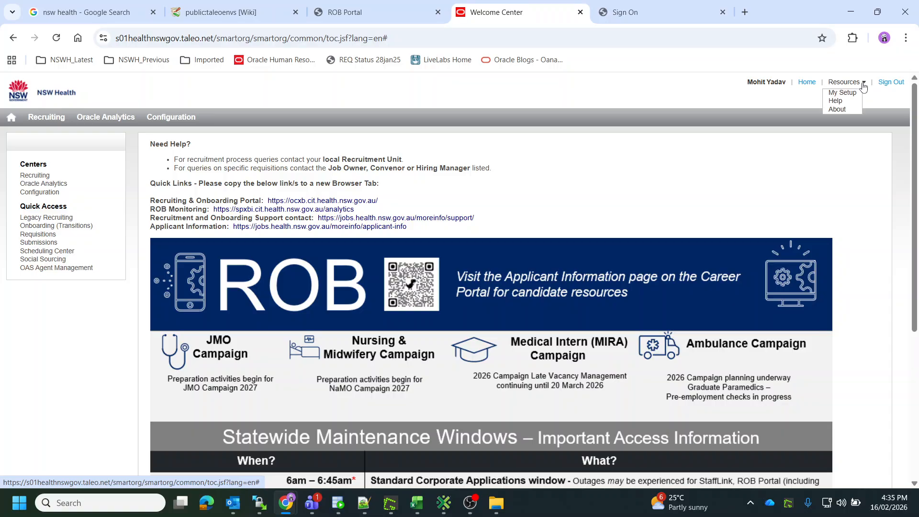
pyautogui.click(837, 109)
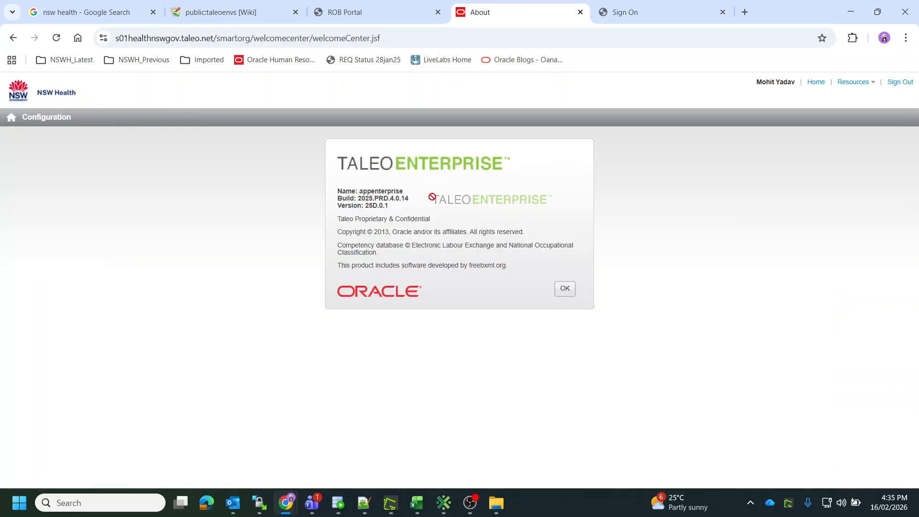
pyautogui.click(374, 12)
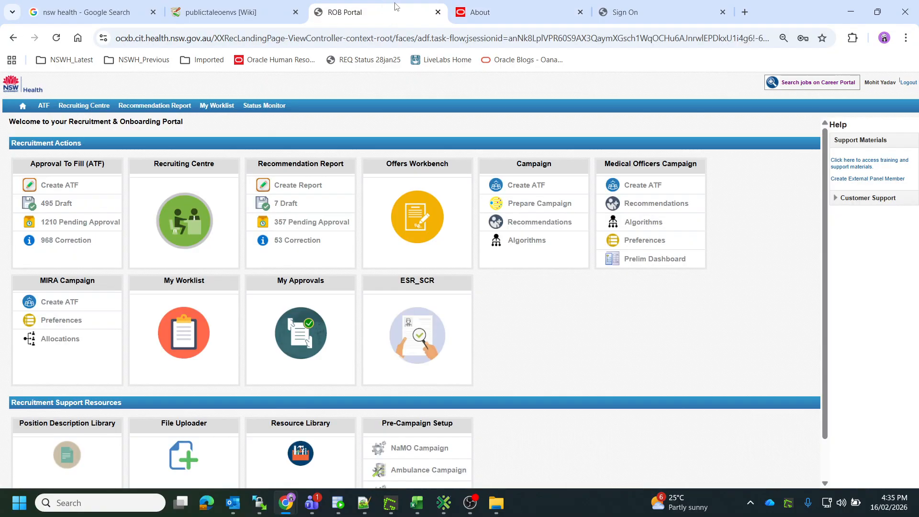
pyautogui.click(478, 12)
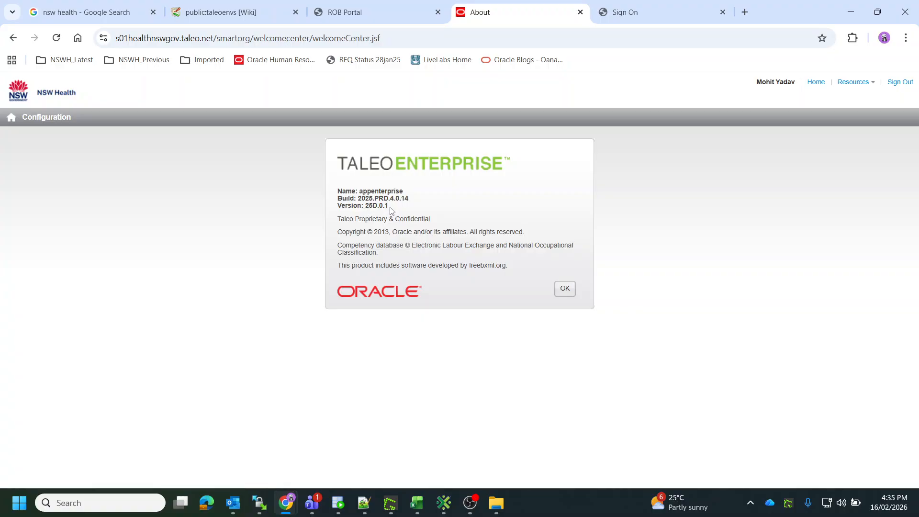
pyautogui.moveTo(390, 206); pyautogui.dragTo(357, 196)
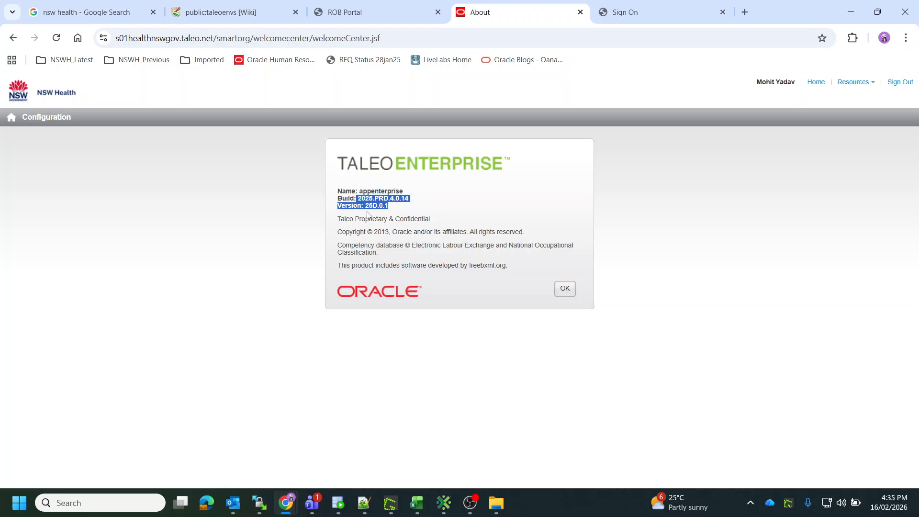
pyautogui.click(565, 288)
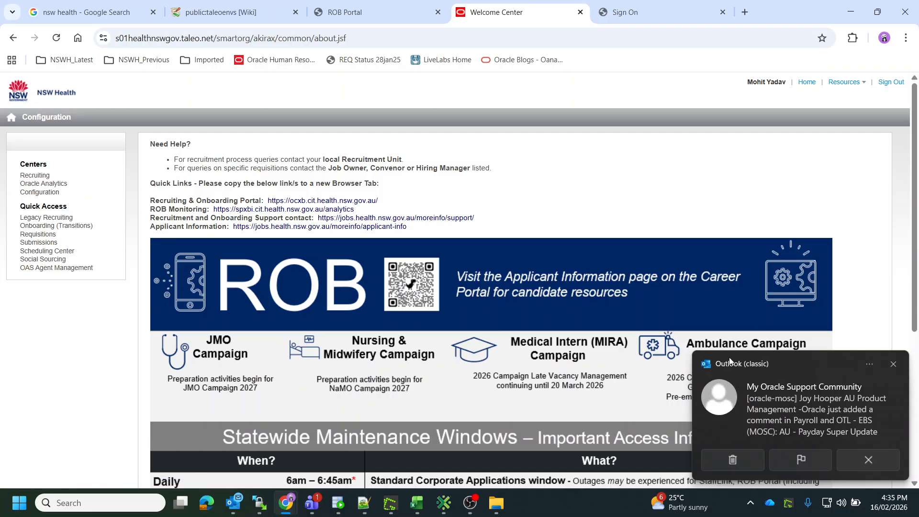
# Dismiss the desktop notification and open the Requisitions list from Quick Access.
pyautogui.click(872, 365)
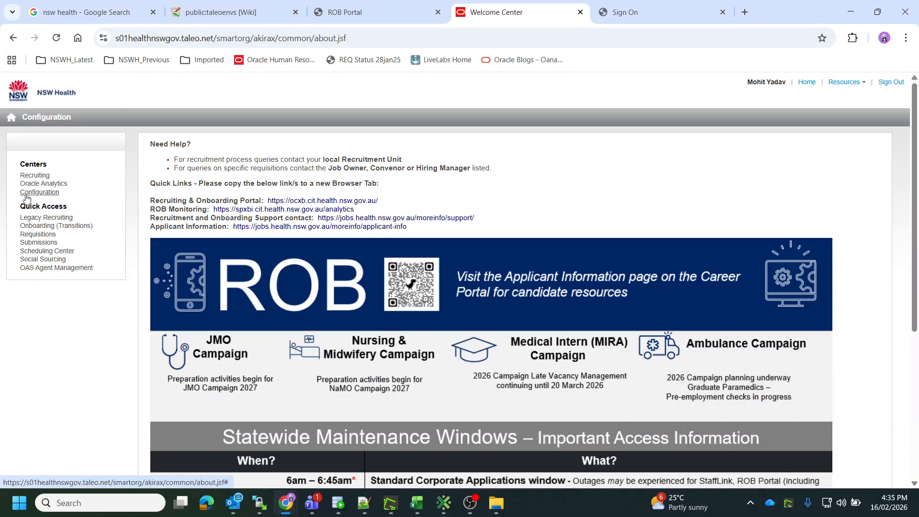
pyautogui.click(35, 234)
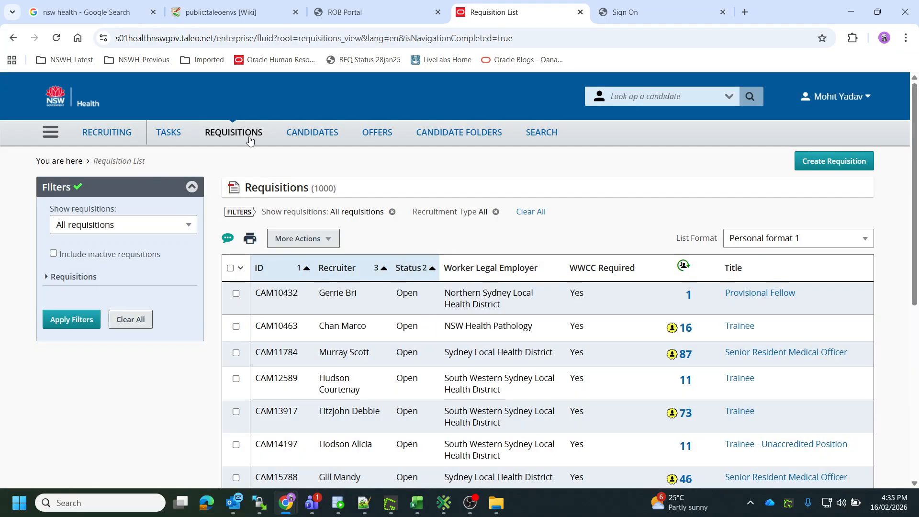
# Open the Candidates list and select the s01 part of the page address.
pyautogui.click(297, 136)
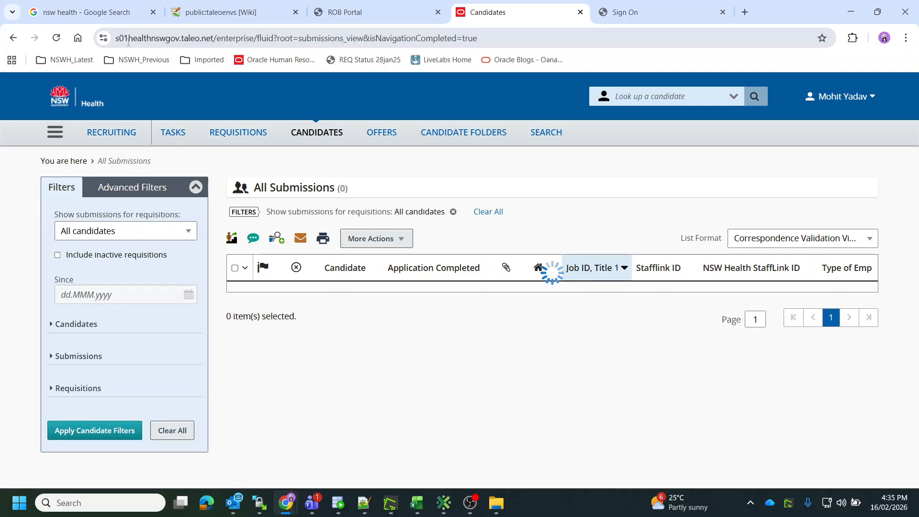
pyautogui.moveTo(129, 38); pyautogui.dragTo(115, 38)
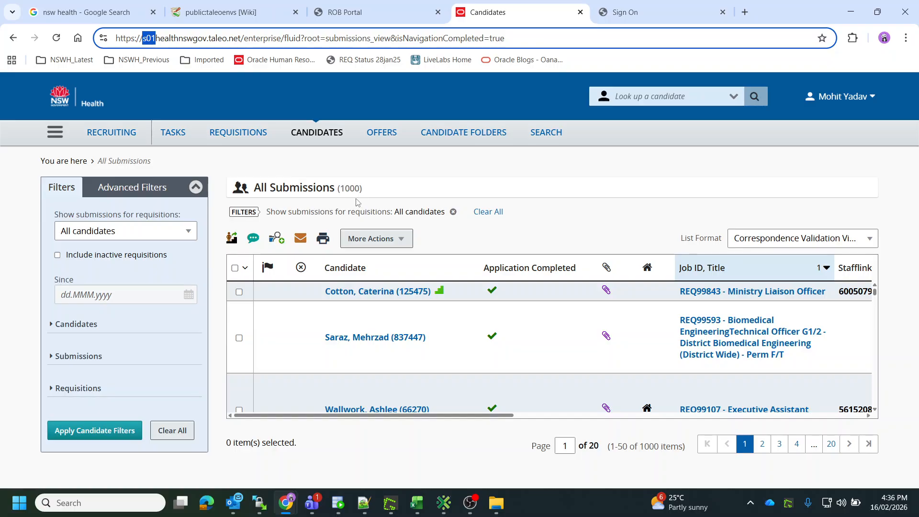
# Return to the Taleo home page, open the Configuration centre, and browse its sections.
pyautogui.click(53, 139)
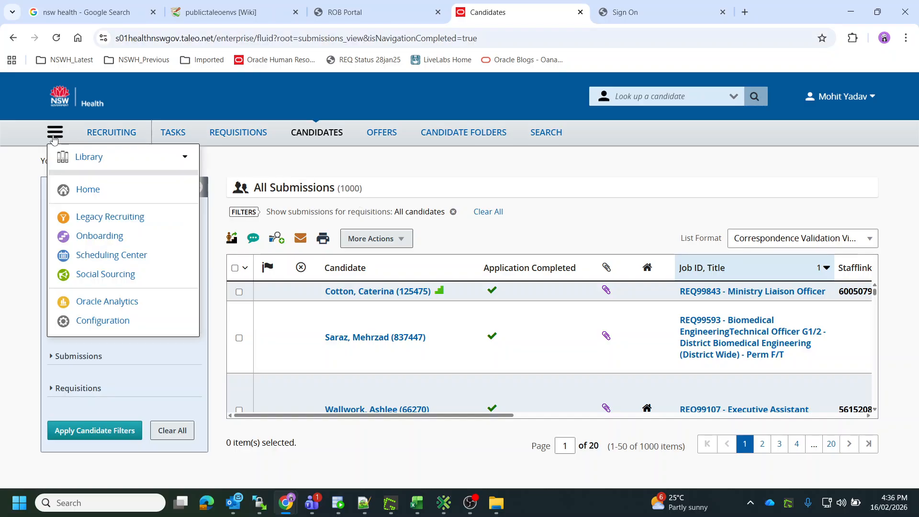
pyautogui.click(96, 191)
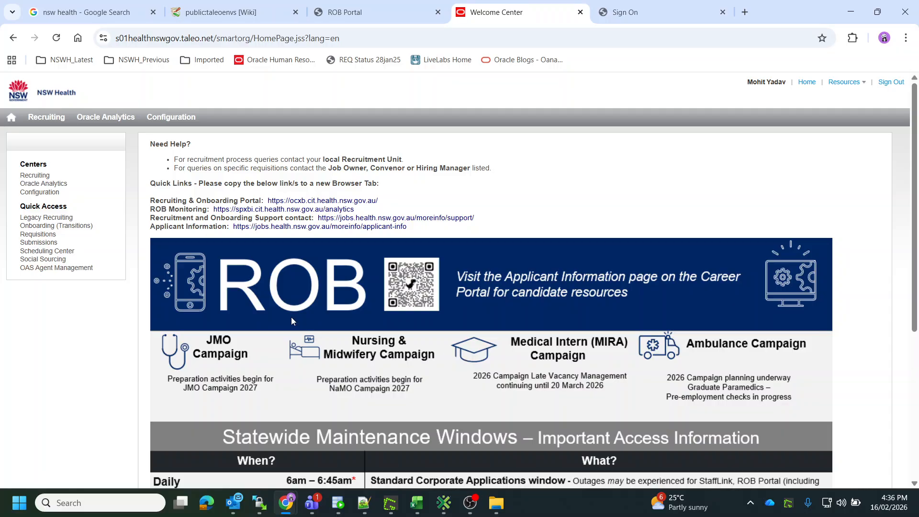
pyautogui.click(48, 192)
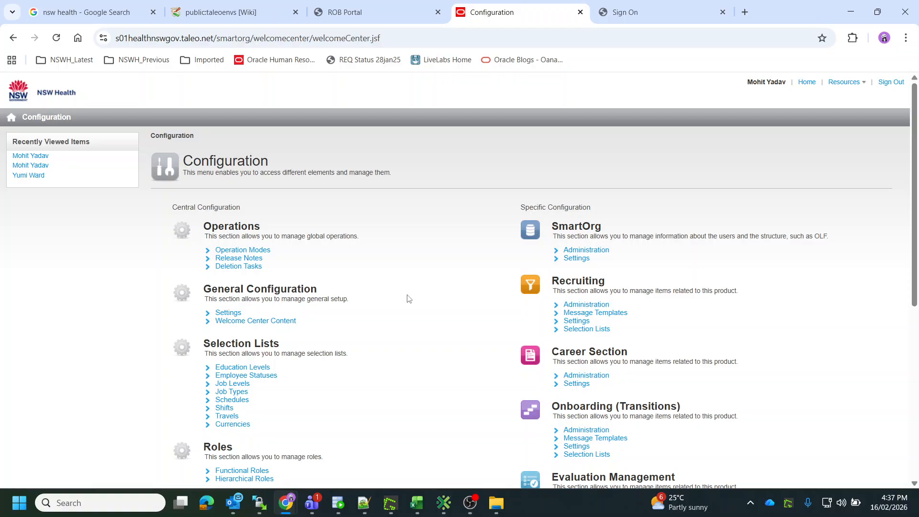
pyautogui.scroll(-1, 409, 299)
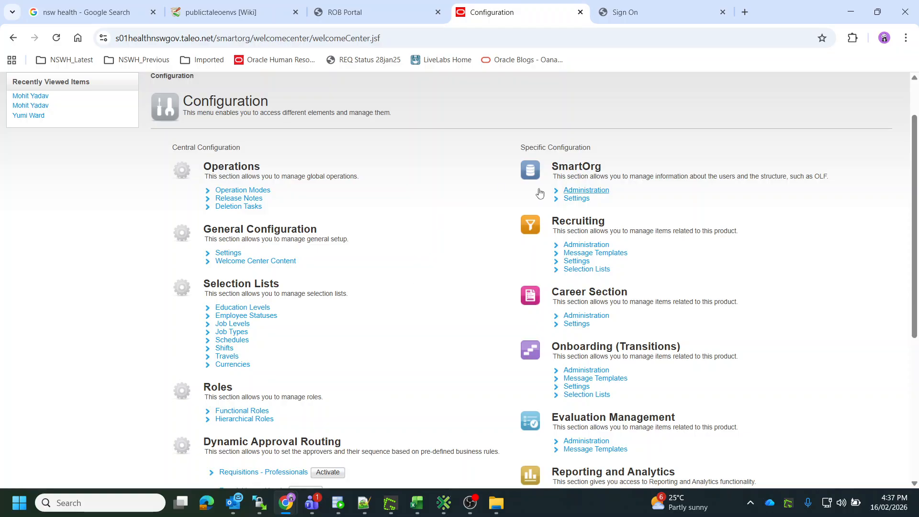
pyautogui.scroll(-2, 422, 290)
pyautogui.scroll(-3, 420, 293)
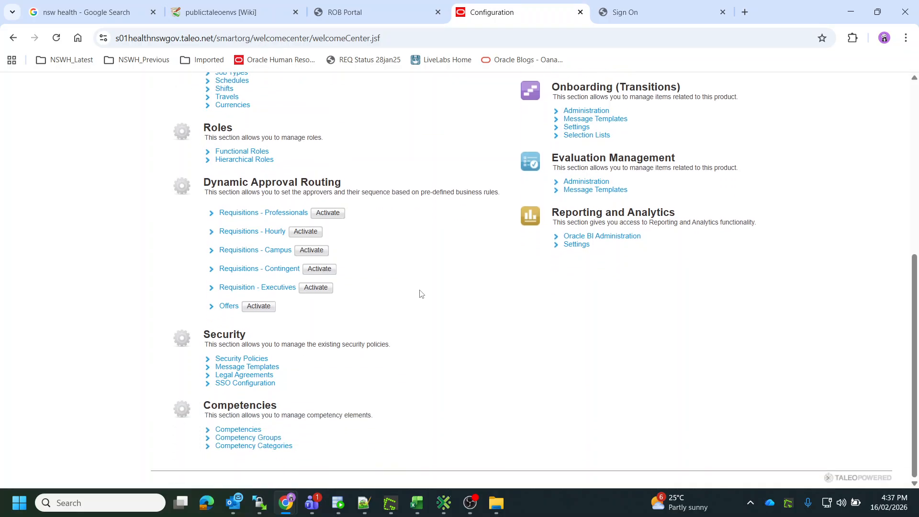
# Open SmartOrg Administration and view the organizations' Structure Management levels.
pyautogui.scroll(5, 420, 293)
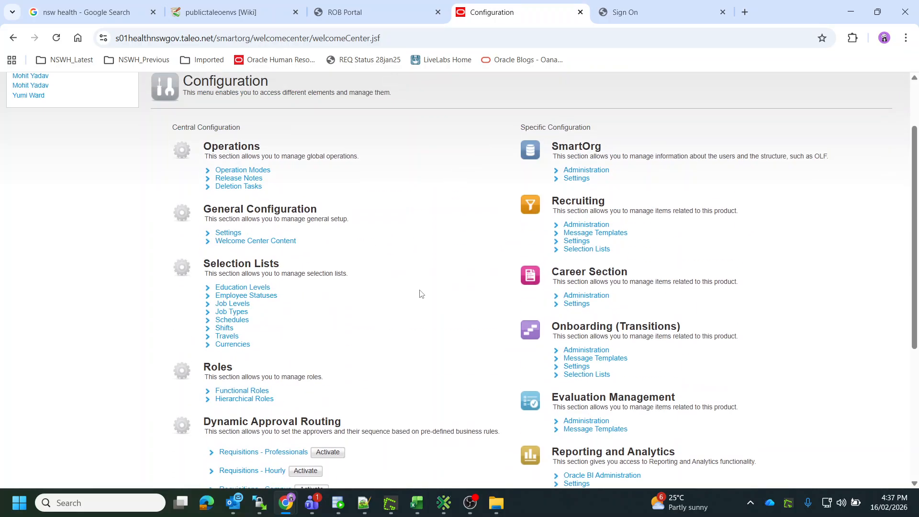
pyautogui.click(580, 171)
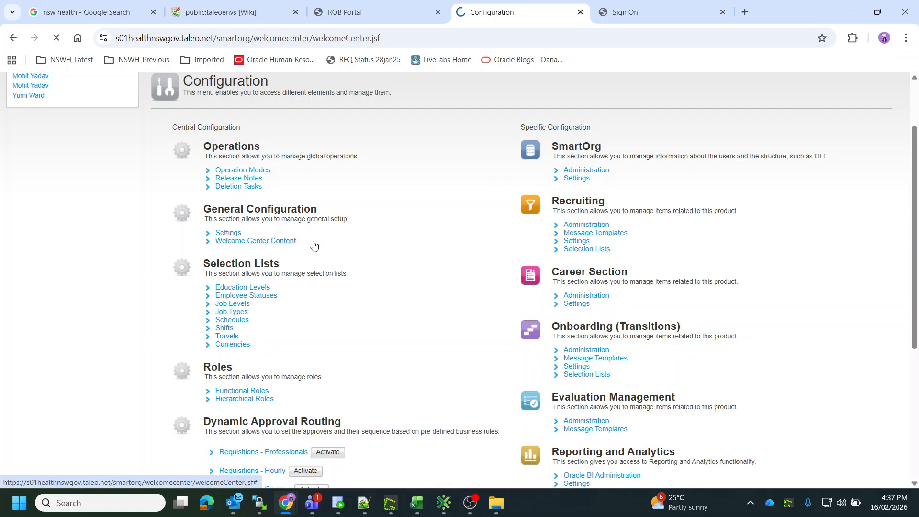
pyautogui.scroll(-1, 429, 294)
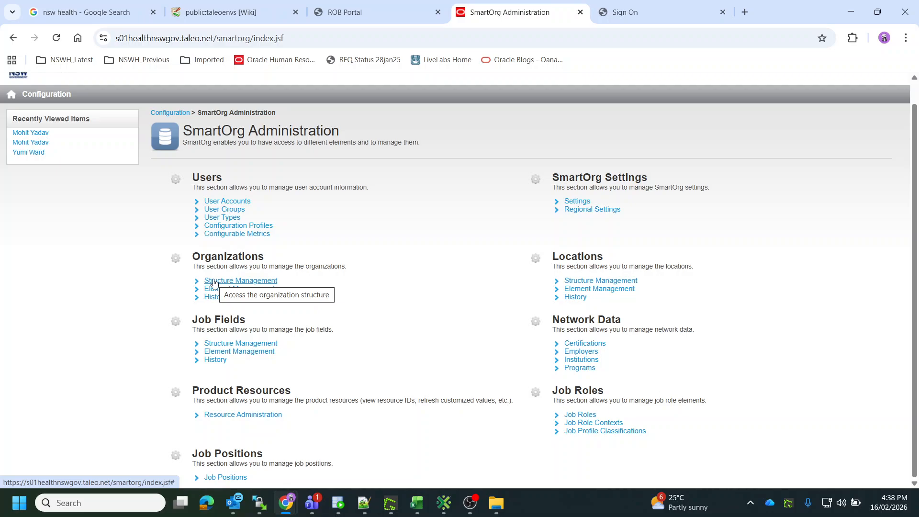
pyautogui.click(214, 283)
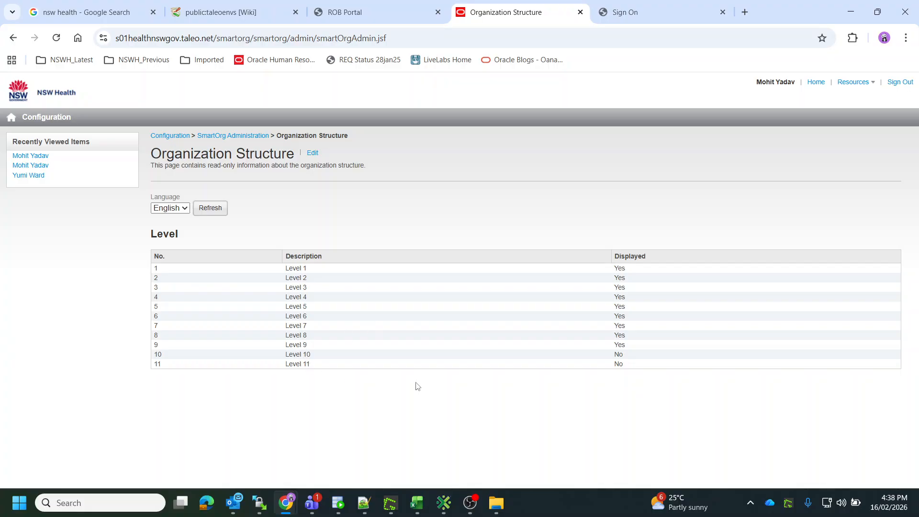
# Browse organization elements from NSW Health through eHealth NSW down to eHNSW Finance 652060.
pyautogui.moveTo(634, 348); pyautogui.dragTo(556, 265)
pyautogui.click(620, 271)
pyautogui.click(253, 137)
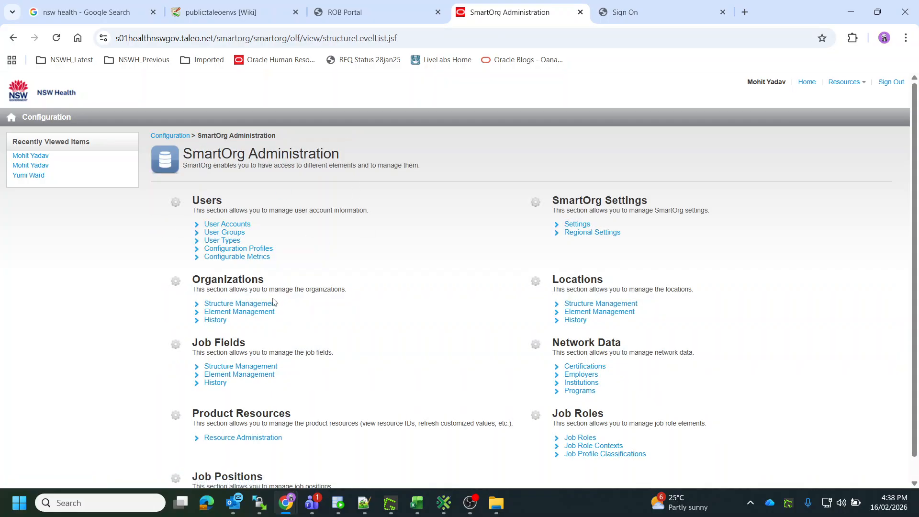
pyautogui.click(266, 313)
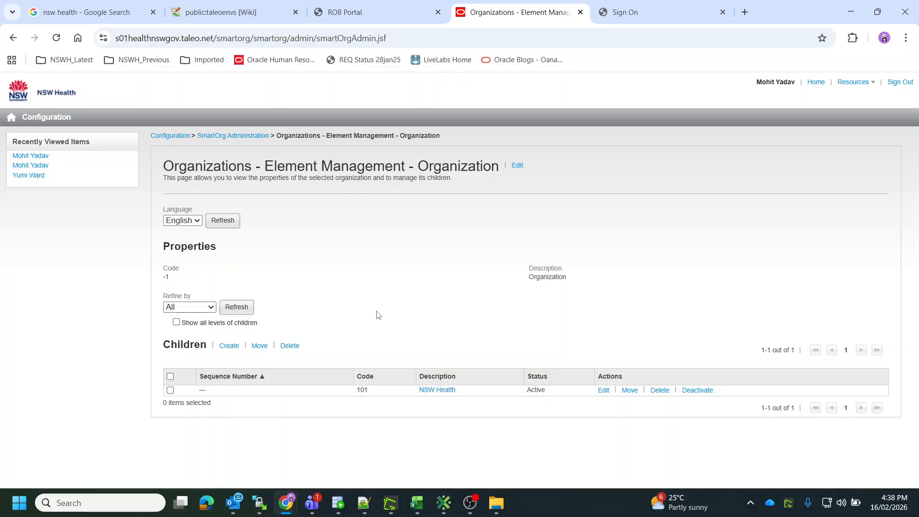
pyautogui.click(434, 394)
pyautogui.scroll(-3, 401, 317)
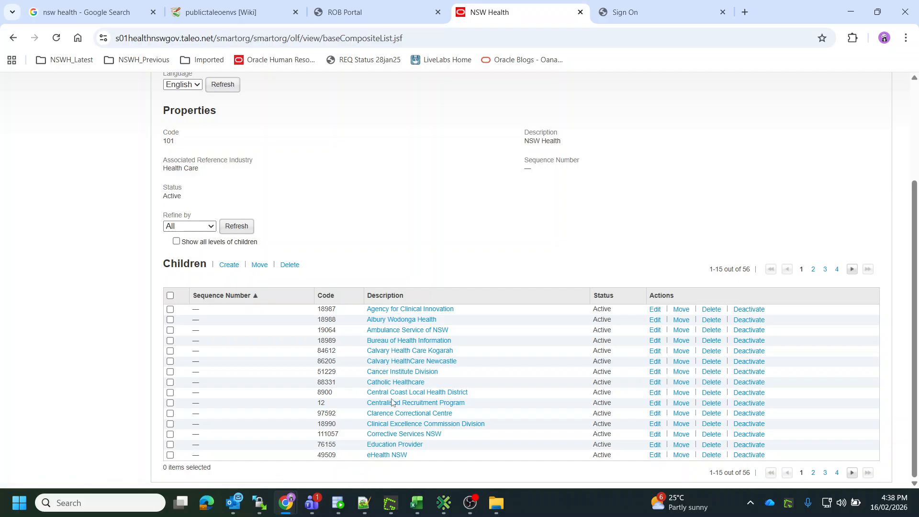
pyautogui.click(393, 455)
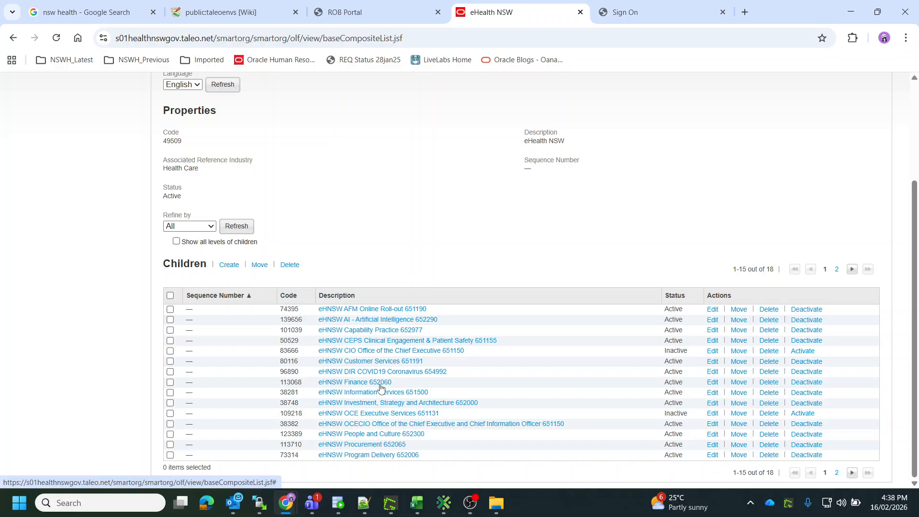
pyautogui.click(374, 383)
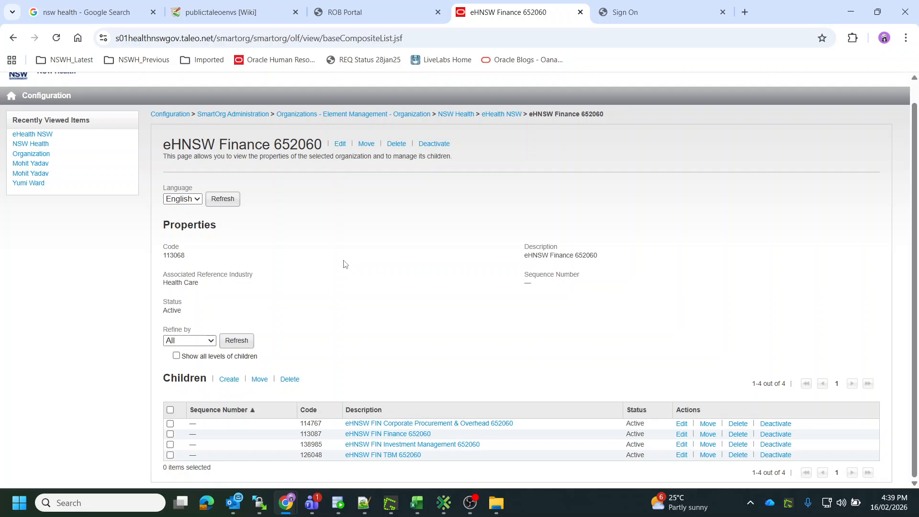
# Return to SmartOrg Administration and view the locations' Structure Management levels.
pyautogui.click(411, 116)
pyautogui.click(249, 135)
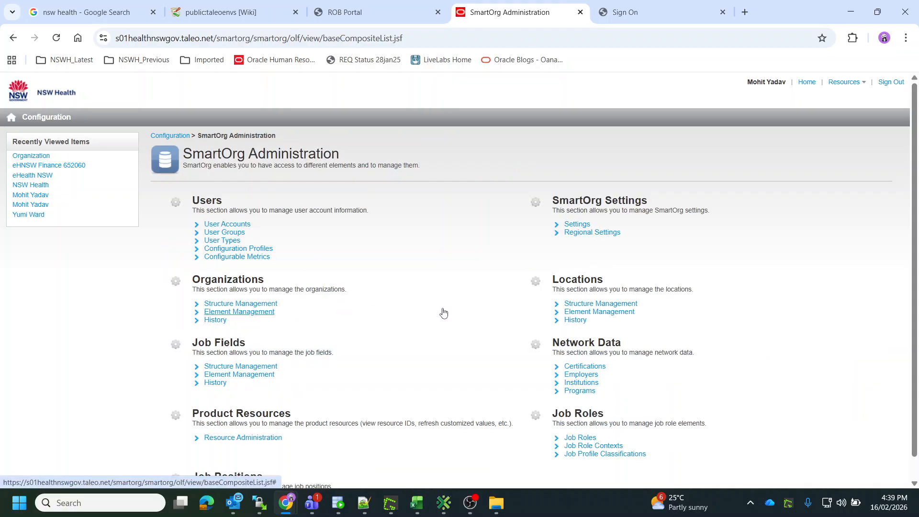
pyautogui.click(596, 305)
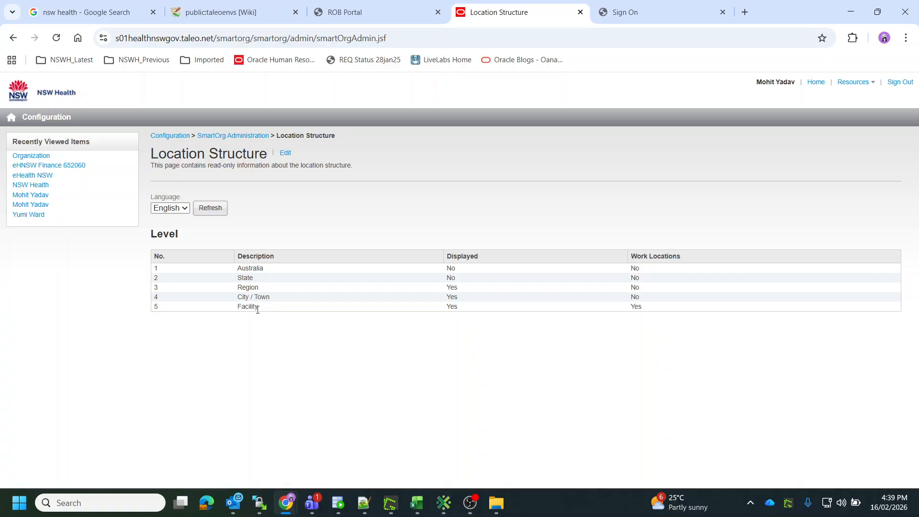
# Open location Element Management and drill from Australia into New South Wales.
pyautogui.click(248, 136)
pyautogui.click(565, 312)
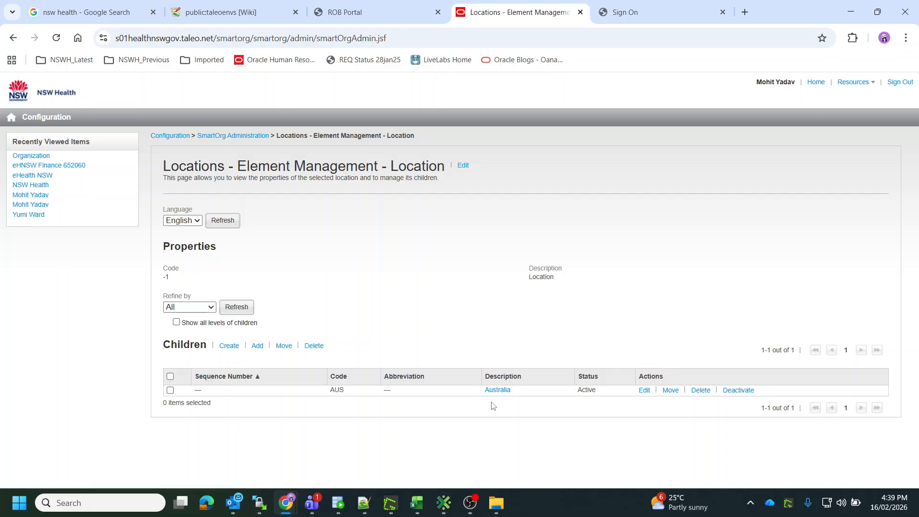
pyautogui.click(504, 394)
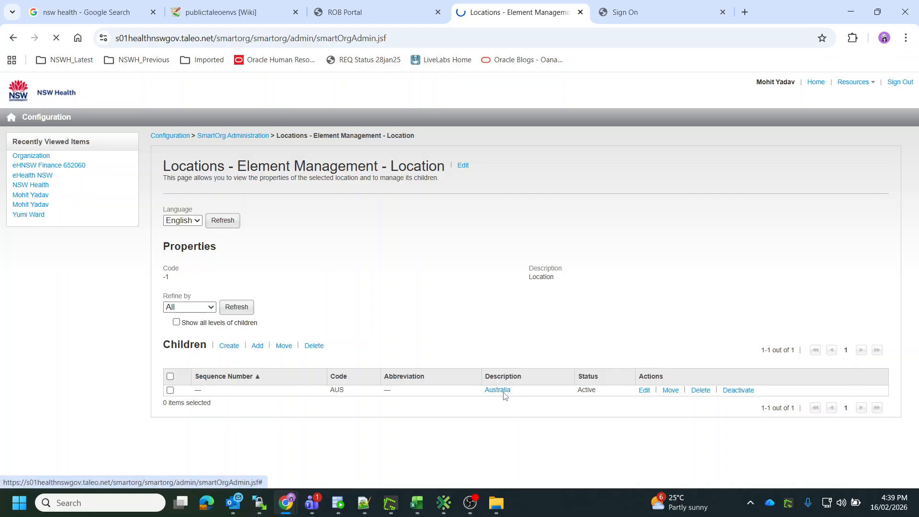
pyautogui.scroll(-2, 352, 371)
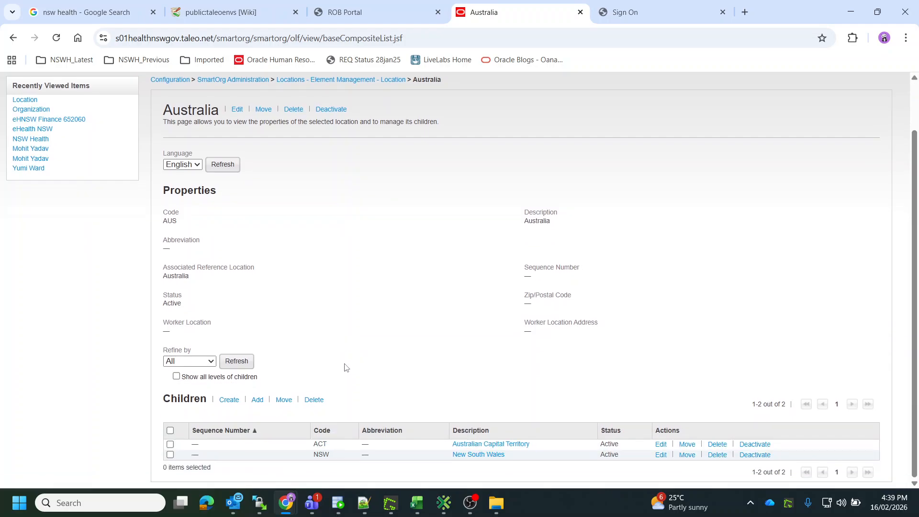
pyautogui.click(493, 455)
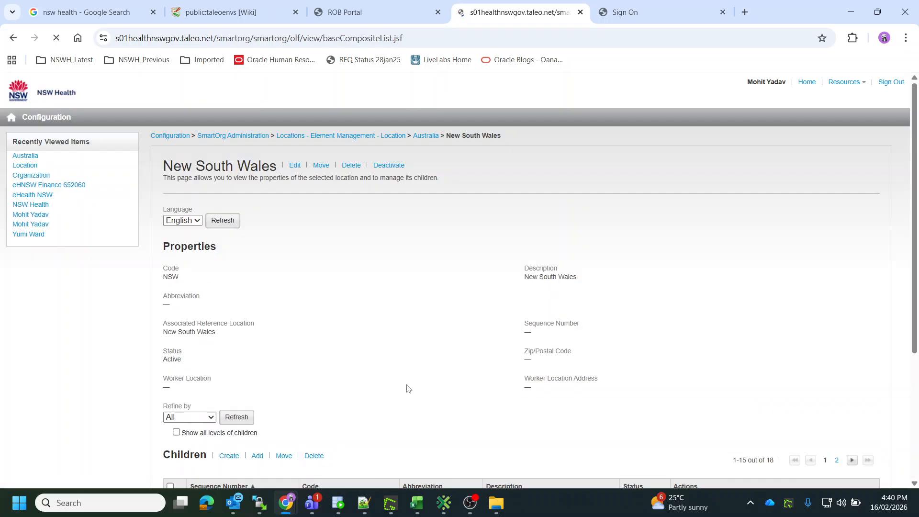
# Page through the New South Wales locations, open Sydney, and browse its pages to open Chatswood.
pyautogui.scroll(-4, 439, 359)
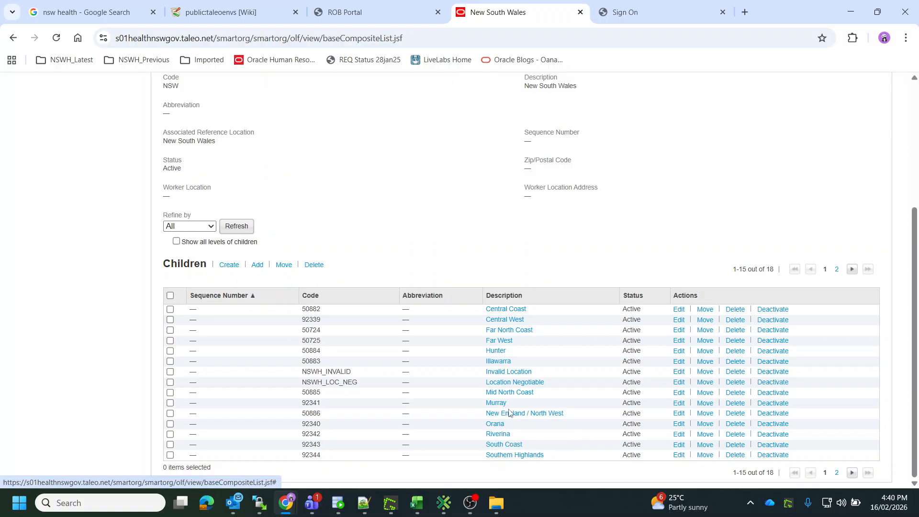
pyautogui.click(838, 474)
pyautogui.scroll(-2, 485, 384)
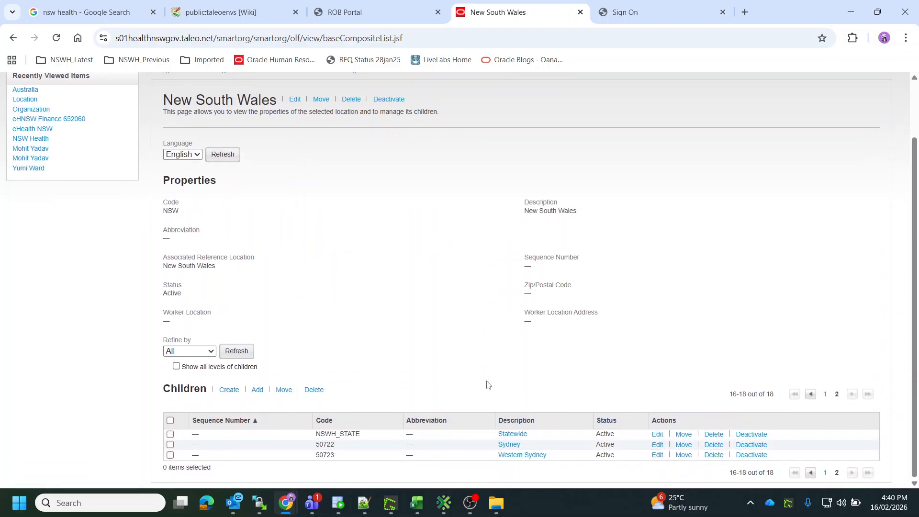
pyautogui.click(514, 447)
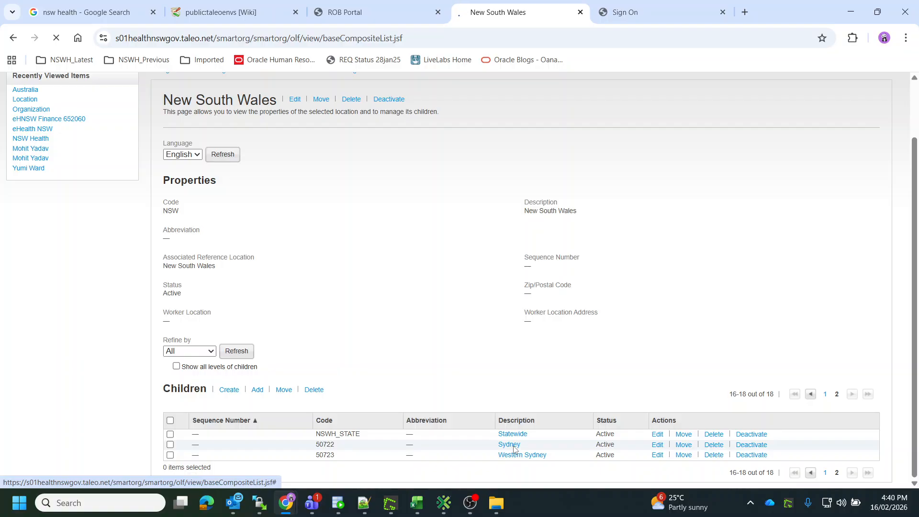
pyautogui.scroll(-4, 365, 295)
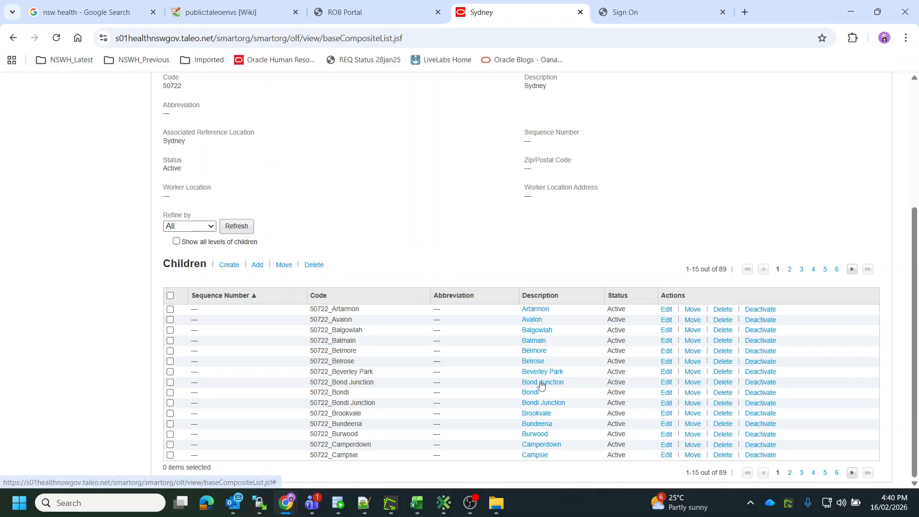
pyautogui.click(813, 474)
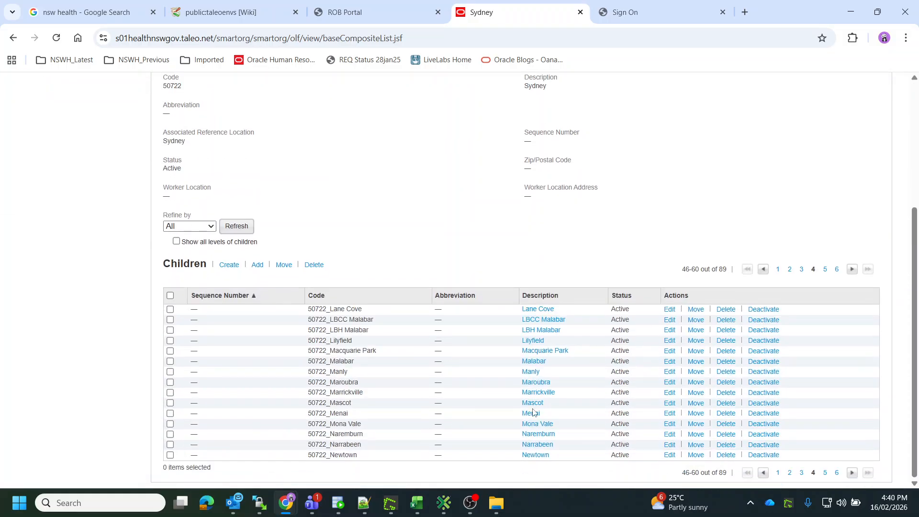
pyautogui.click(826, 473)
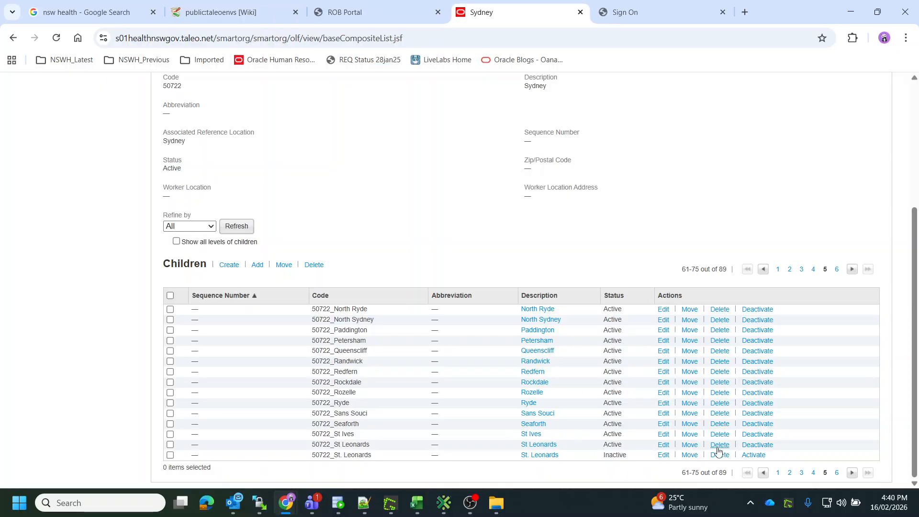
pyautogui.click(791, 476)
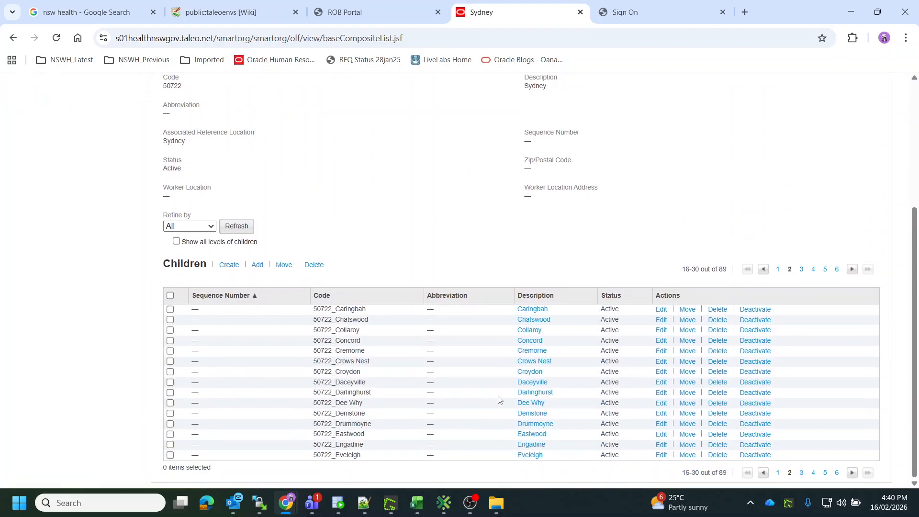
pyautogui.click(531, 319)
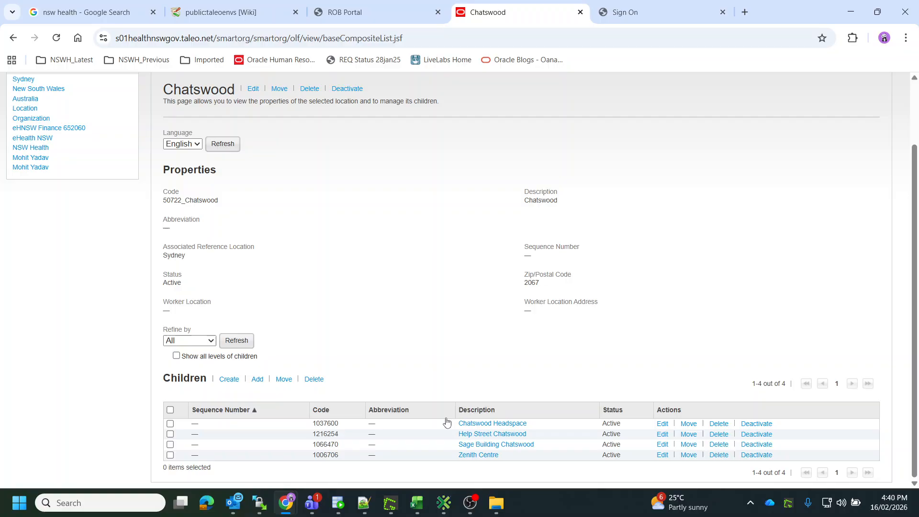
# Open the Zenith Centre location and select its street address under Address Information.
pyautogui.click(470, 455)
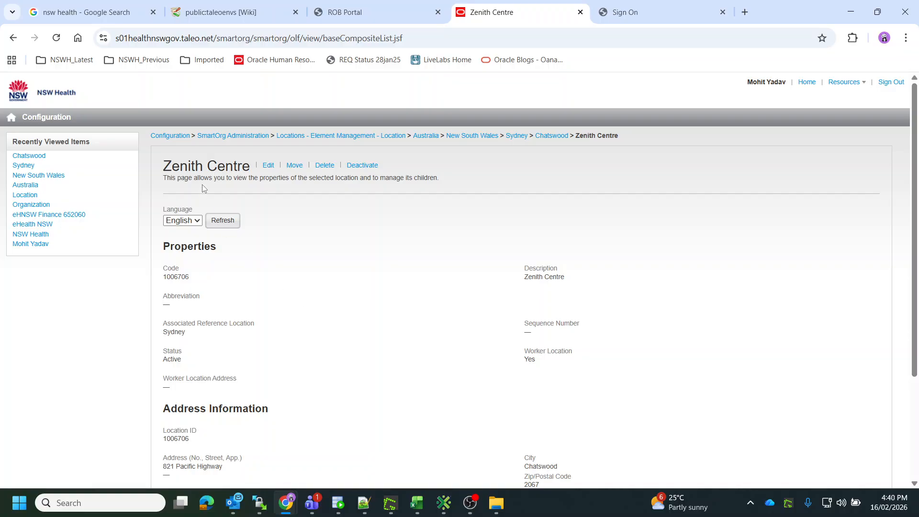
pyautogui.scroll(-1, 291, 329)
pyautogui.scroll(-2, 290, 329)
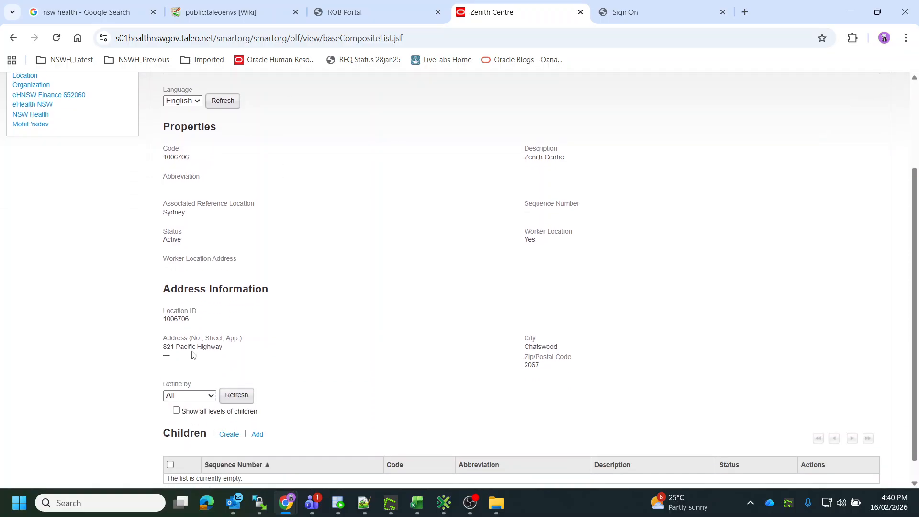
pyautogui.tripleClick(193, 347)
pyautogui.hotkey('ctrl', 'c')
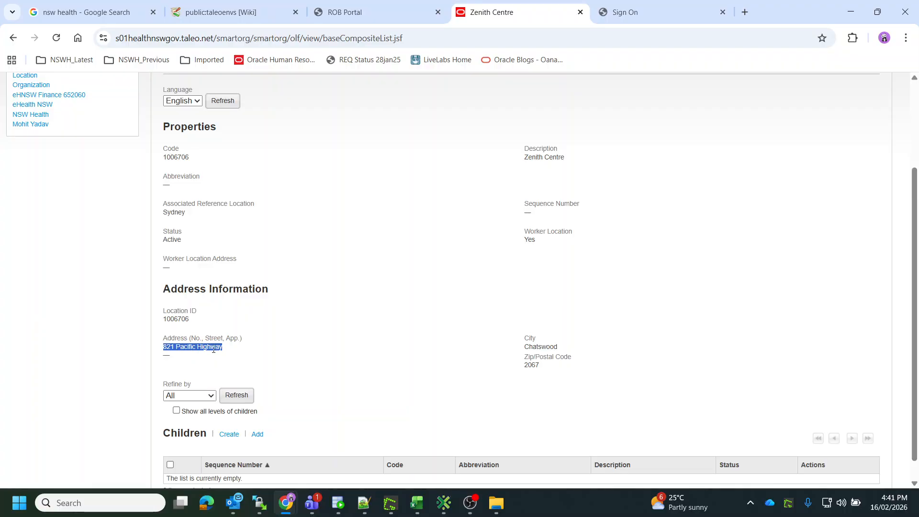
# Launch Notepad++ from the Windows search.
pyautogui.click(127, 507)
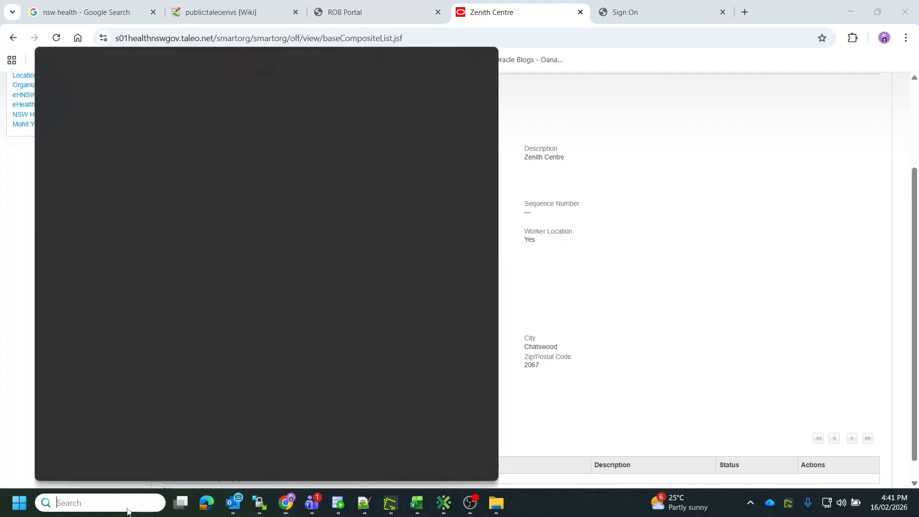
pyautogui.write('note')
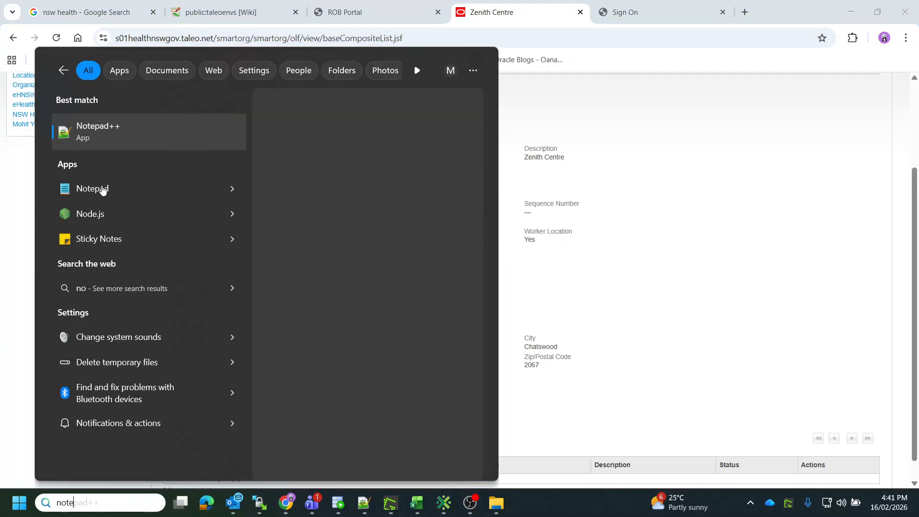
pyautogui.click(96, 141)
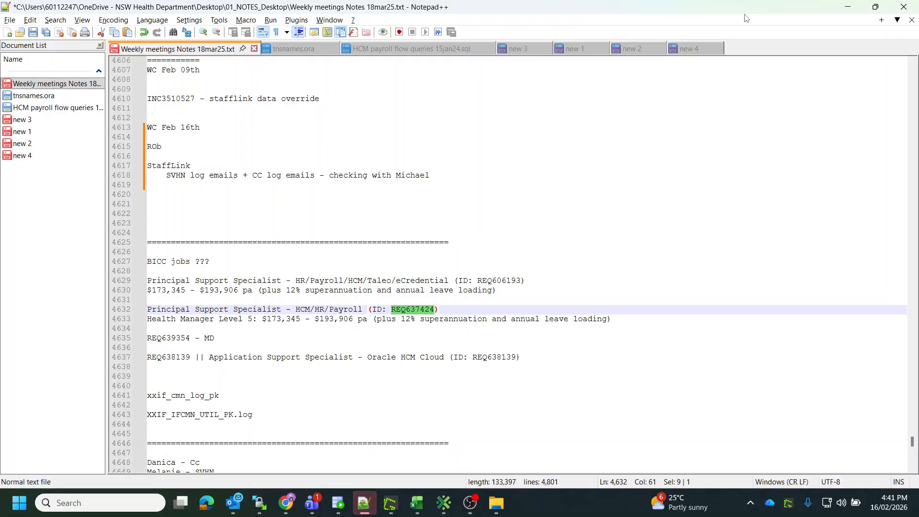
# Create a new tab, paste the copied address, and prefix it with 'exisiting value ='.
pyautogui.doubleClick(742, 53)
pyautogui.hotkey('ctrl', 'v')
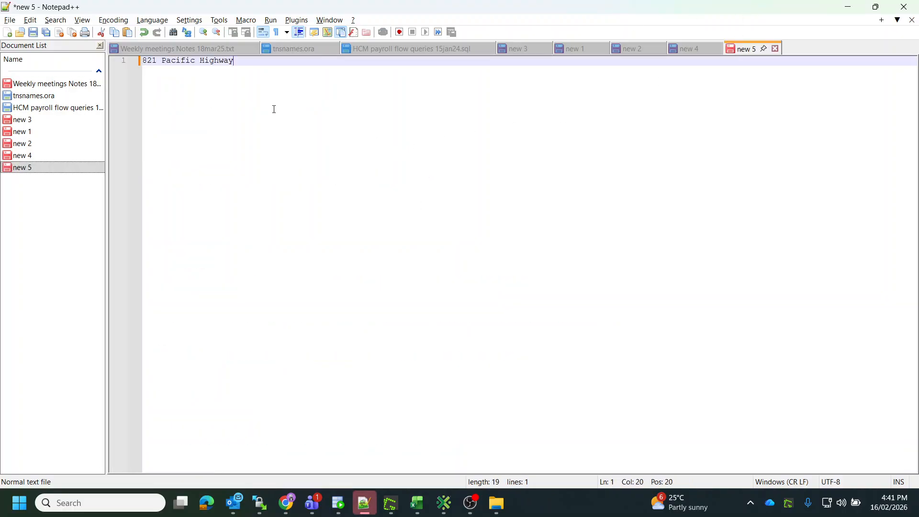
pyautogui.press('Home')
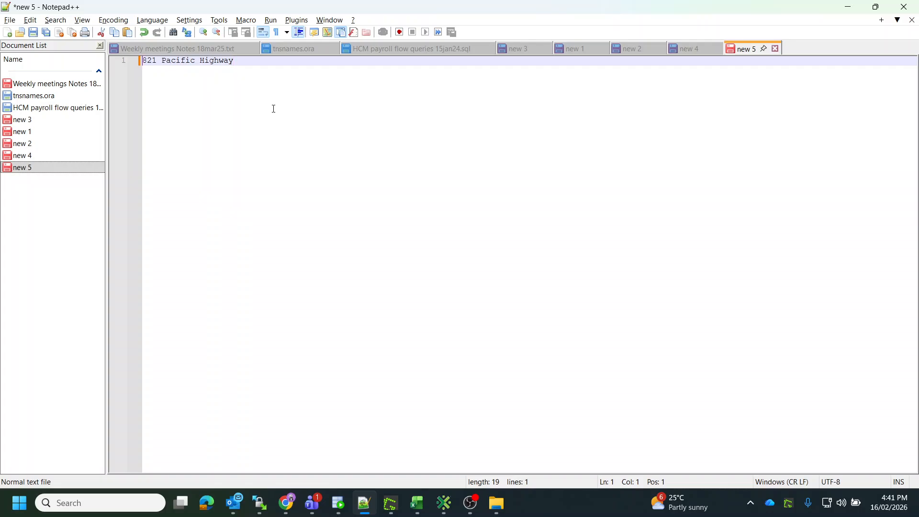
pyautogui.write('exisiting ')
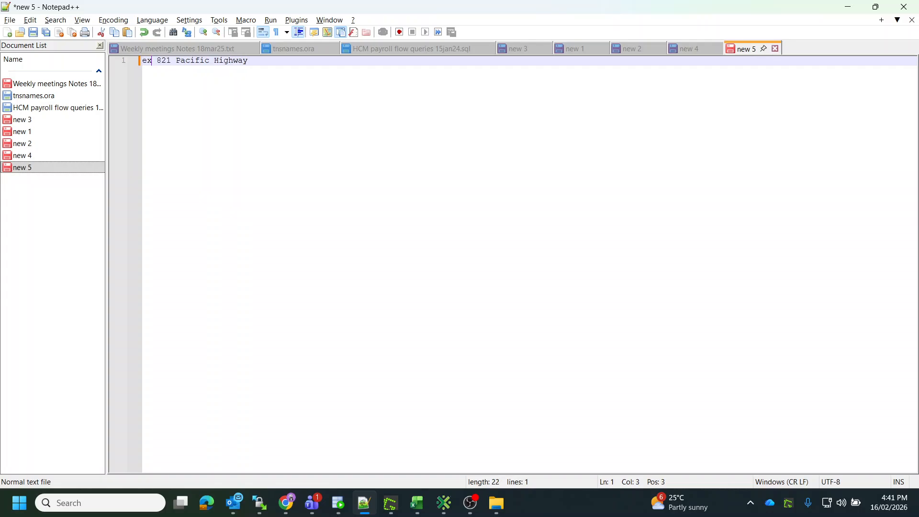
pyautogui.write('value =')
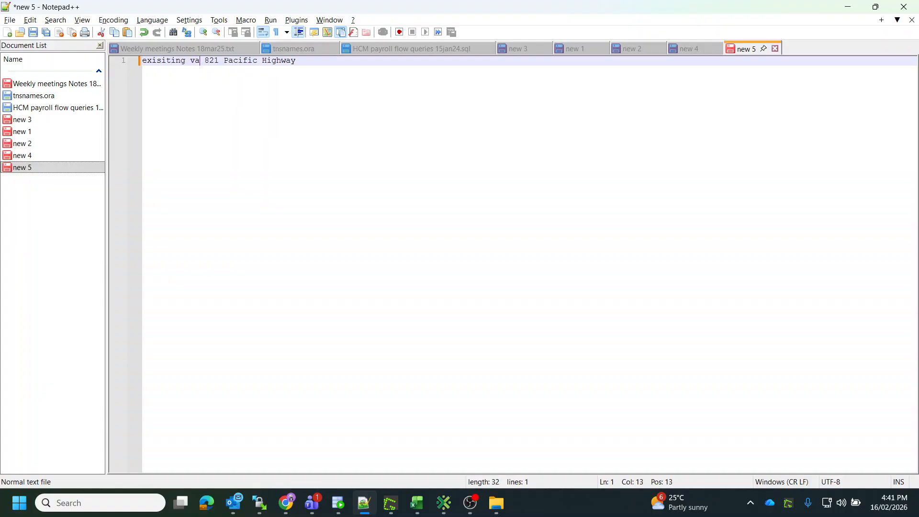
# Switch back to the browser and return to the top of the Zenith Centre page.
pyautogui.hotkey('alt', 'Tab')
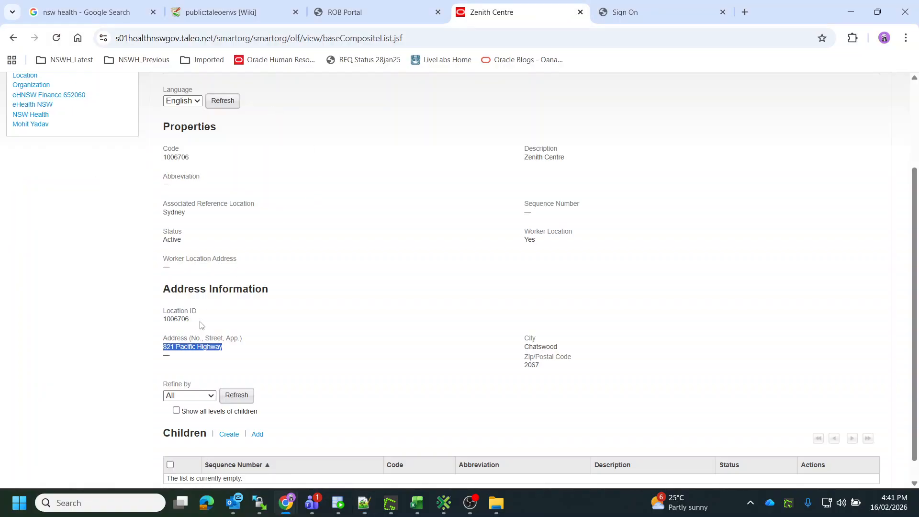
pyautogui.click(397, 285)
pyautogui.scroll(3, 354, 300)
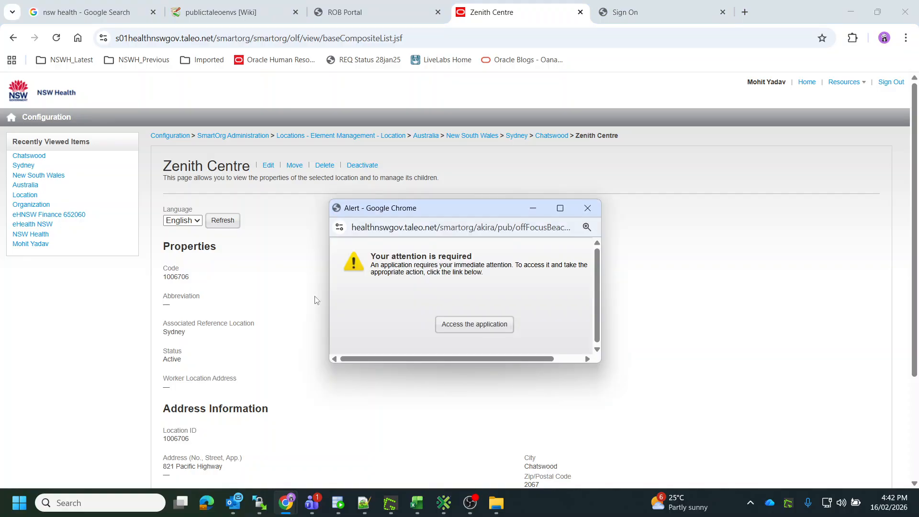
pyautogui.click(586, 209)
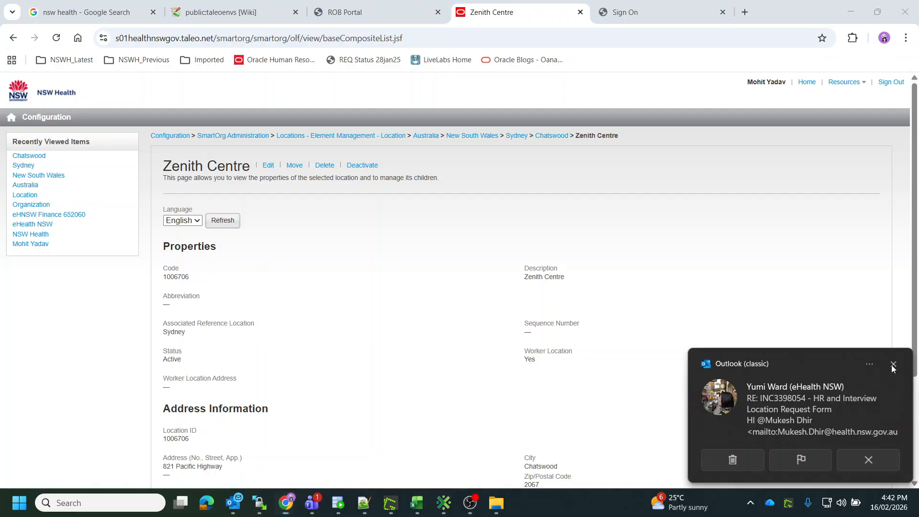
pyautogui.click(894, 365)
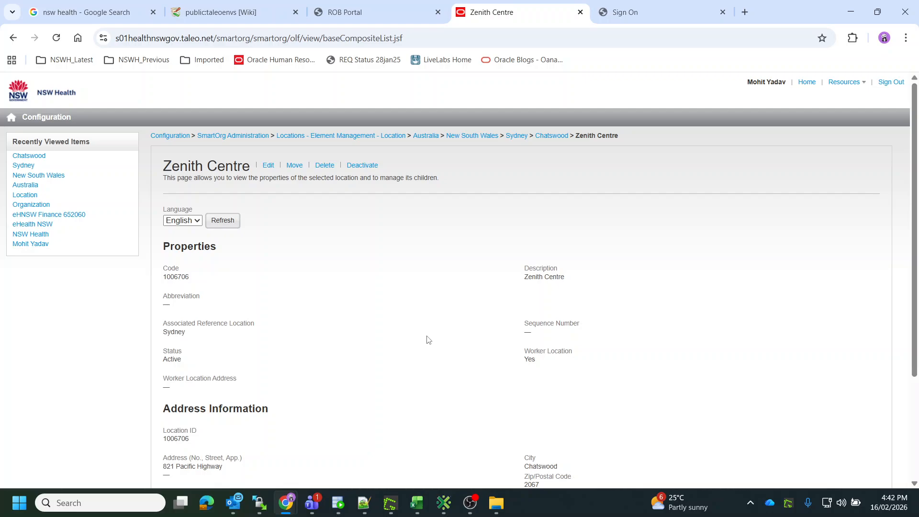
# Open the xaR122 TEST StaffLink environment in a new tab via the wiki's E-Business Suite non-production links.
pyautogui.click(745, 12)
pyautogui.click(82, 61)
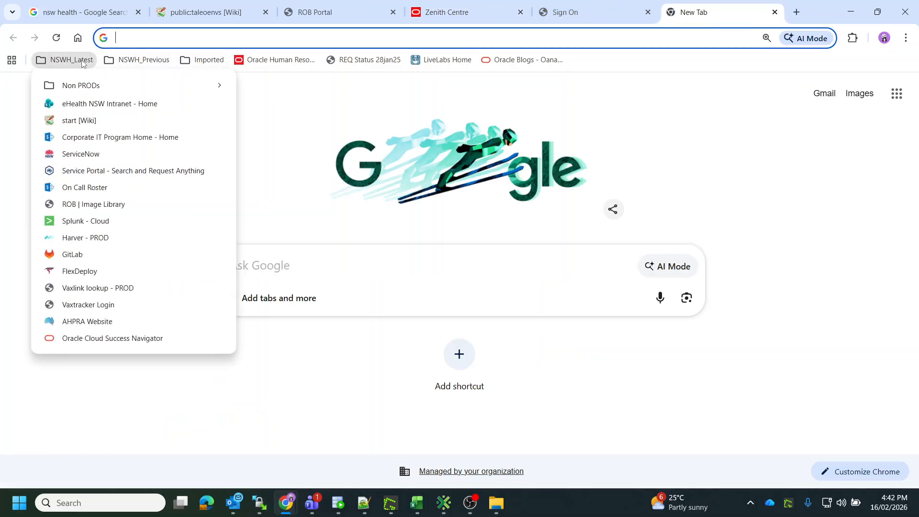
pyautogui.click(82, 121)
pyautogui.scroll(6, 294, 253)
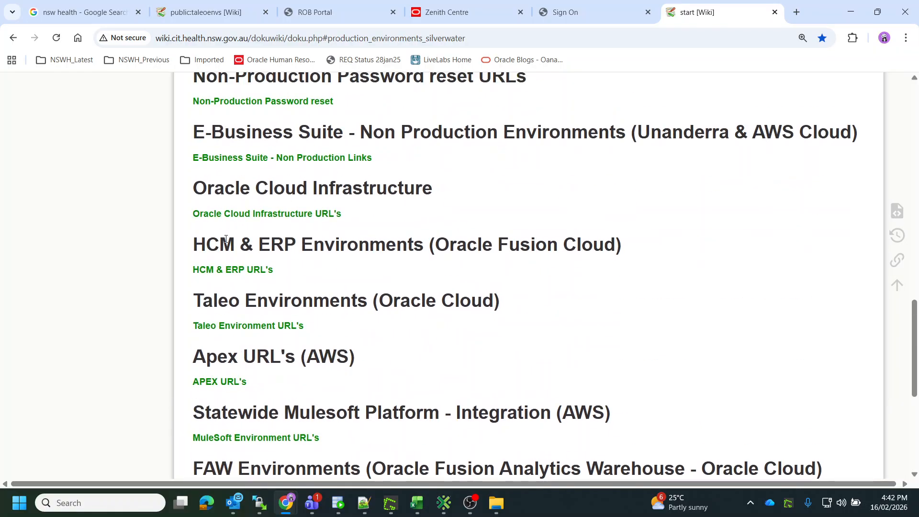
pyautogui.click(242, 160)
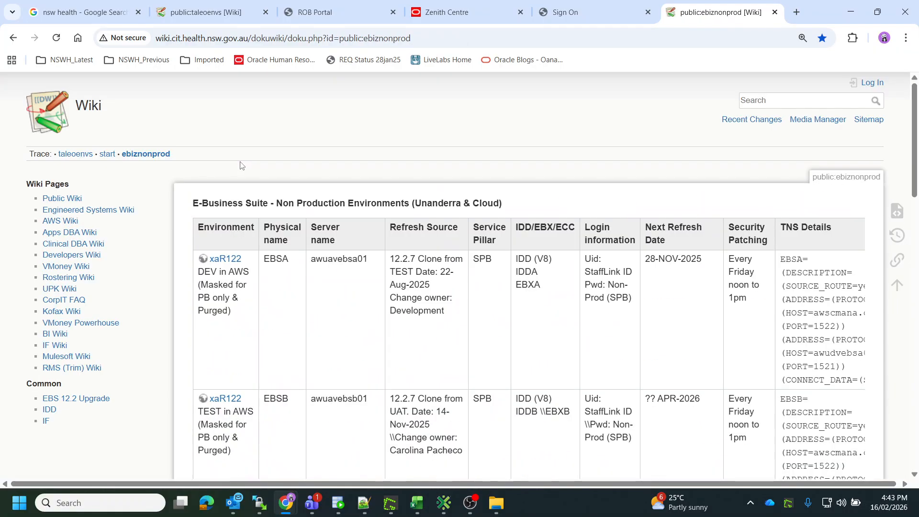
pyautogui.scroll(-3, 238, 298)
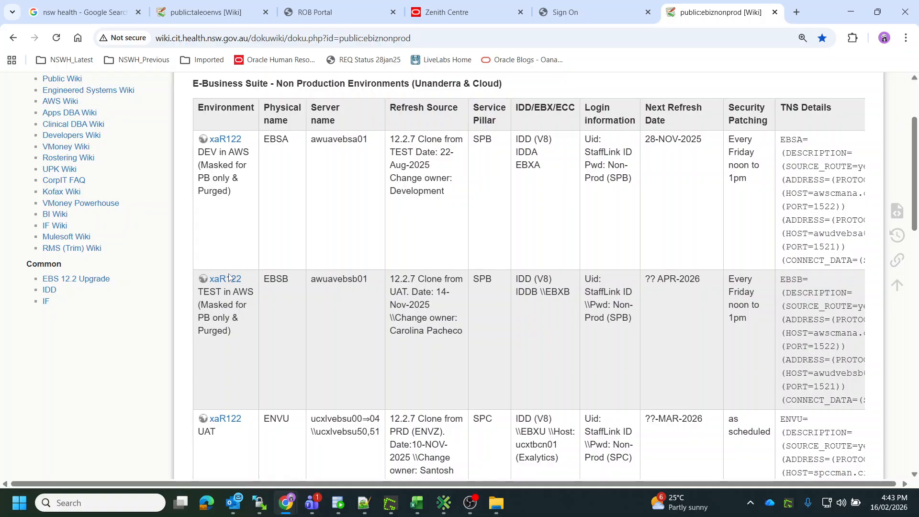
pyautogui.click(230, 280)
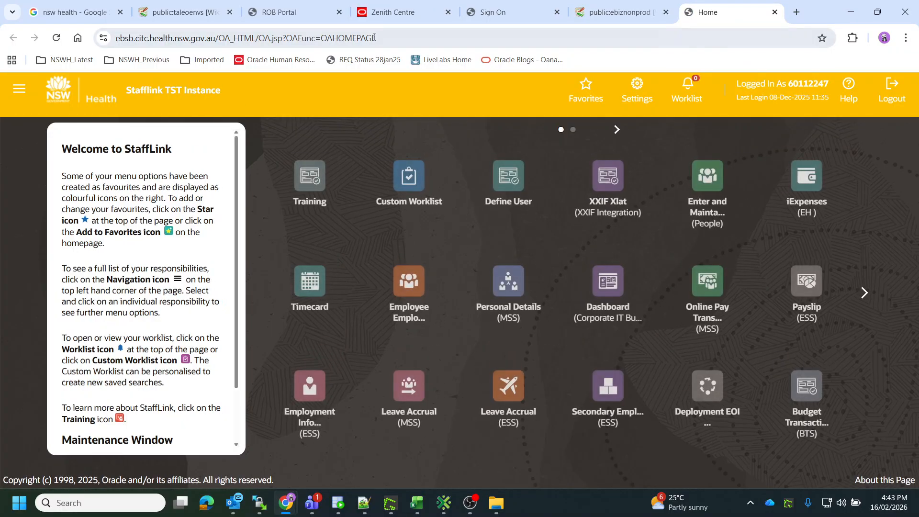
# Launch the Organization Description form under Australian HRMS Manager Work Structures and allow the E-Business Suite application to run.
pyautogui.click(393, 12)
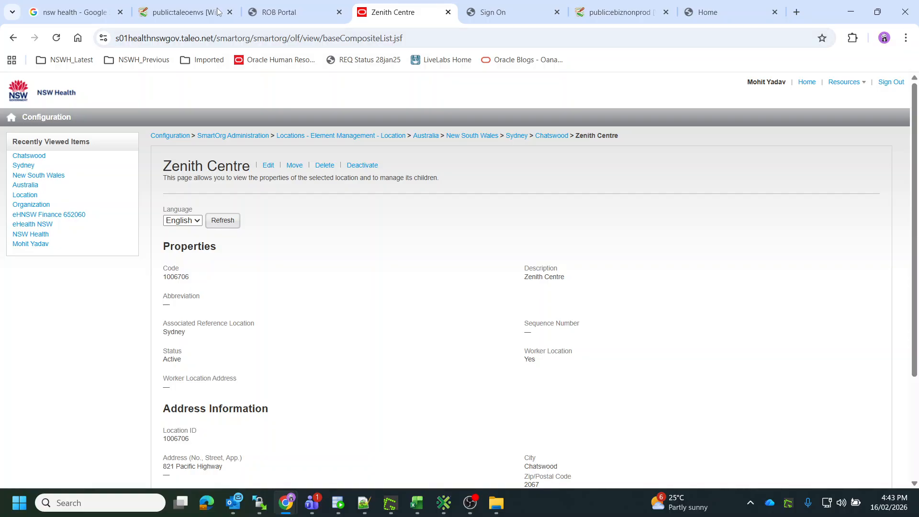
pyautogui.click(717, 6)
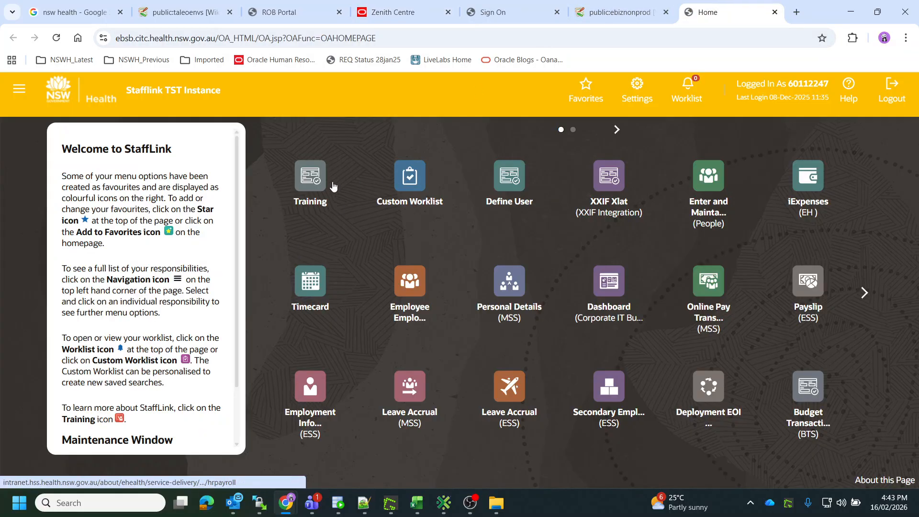
pyautogui.click(20, 88)
pyautogui.click(893, 365)
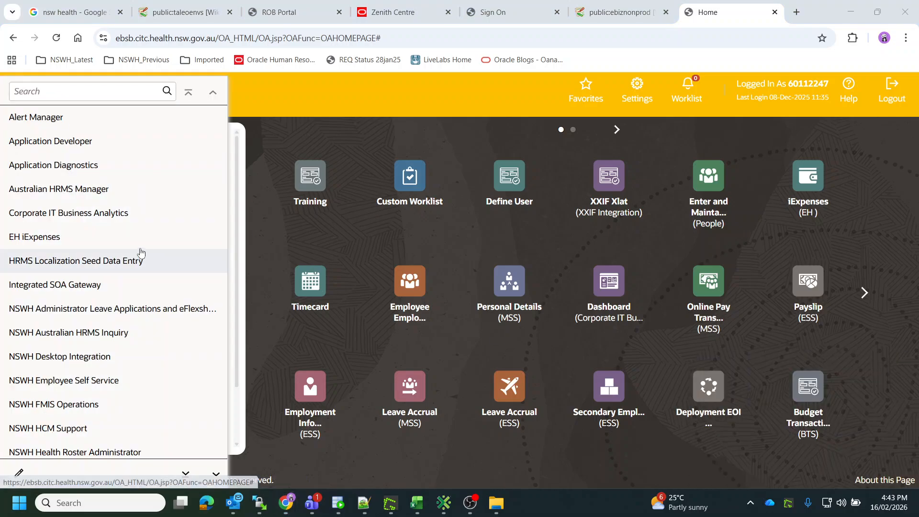
pyautogui.scroll(-1, 80, 378)
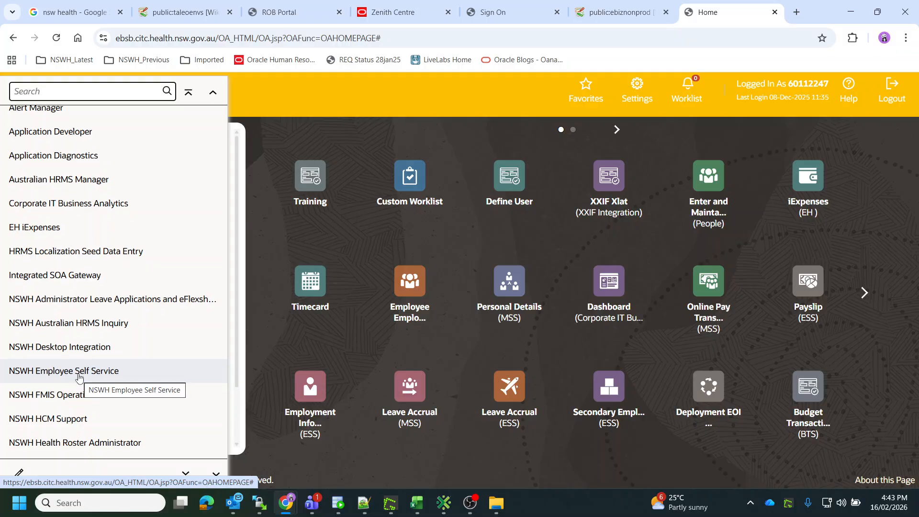
pyautogui.scroll(1, 79, 377)
pyautogui.click(100, 189)
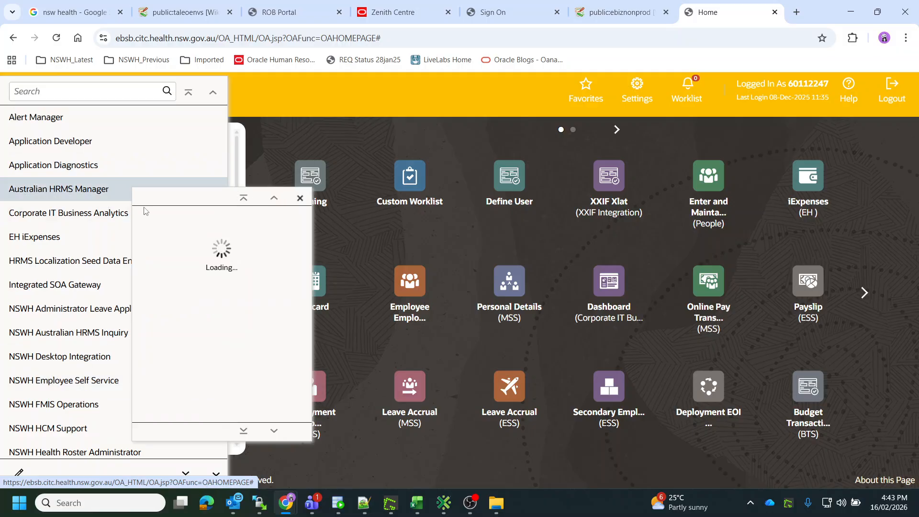
pyautogui.click(180, 318)
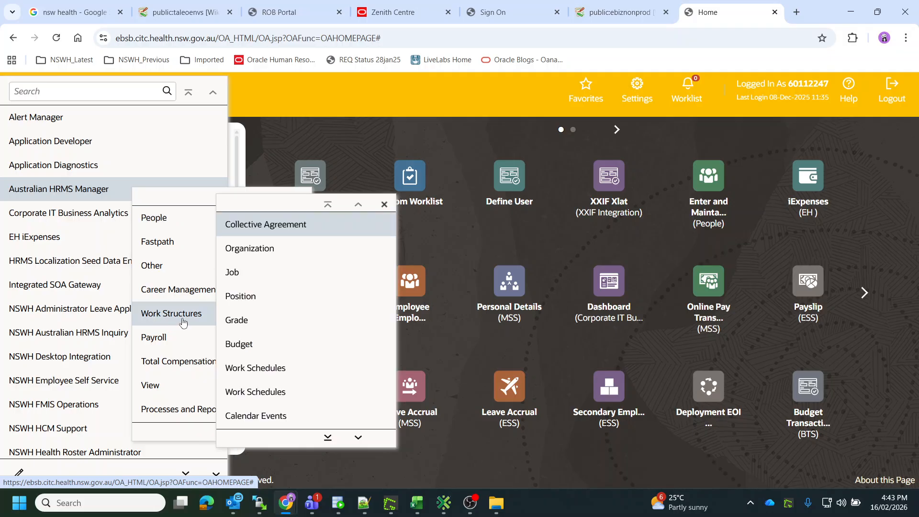
pyautogui.scroll(-3, 249, 384)
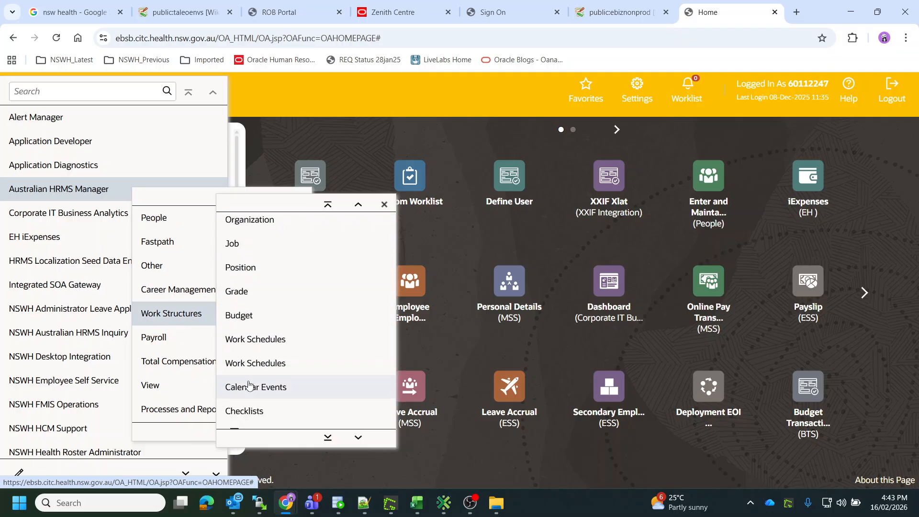
pyautogui.scroll(-2, 249, 383)
pyautogui.scroll(6, 269, 331)
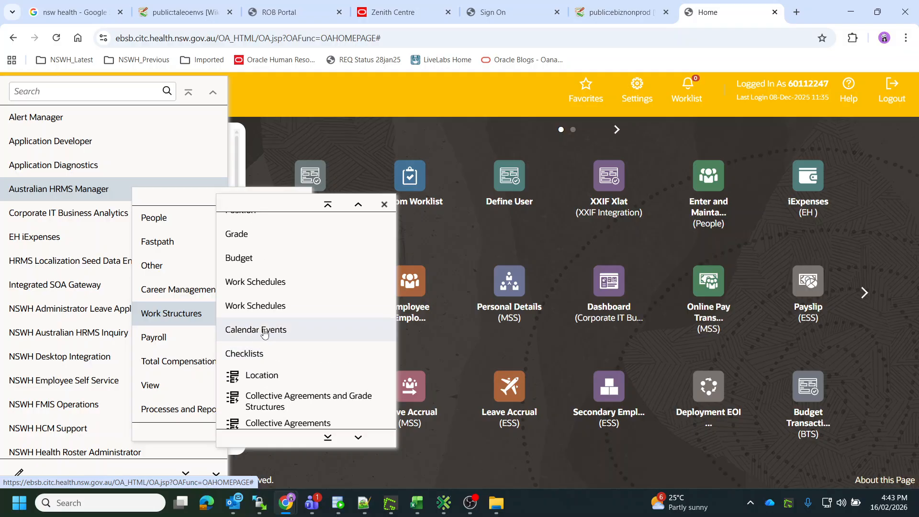
pyautogui.click(262, 248)
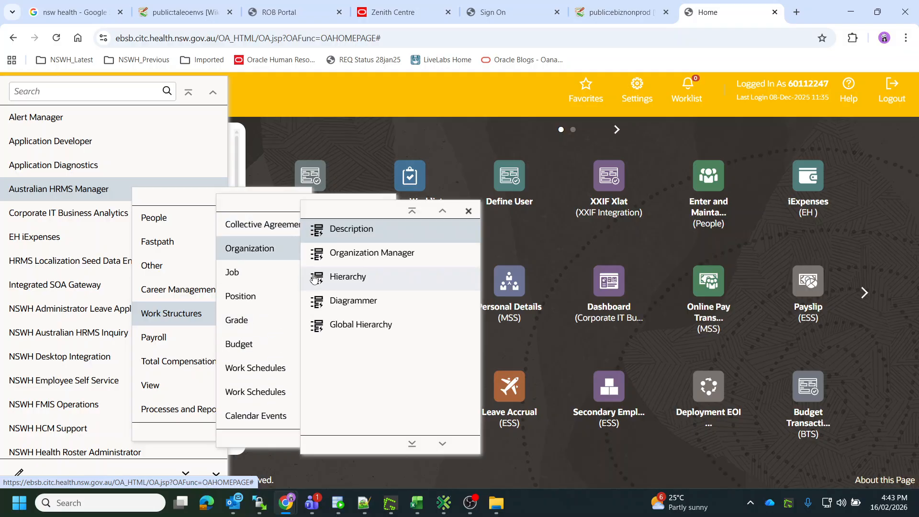
pyautogui.click(341, 227)
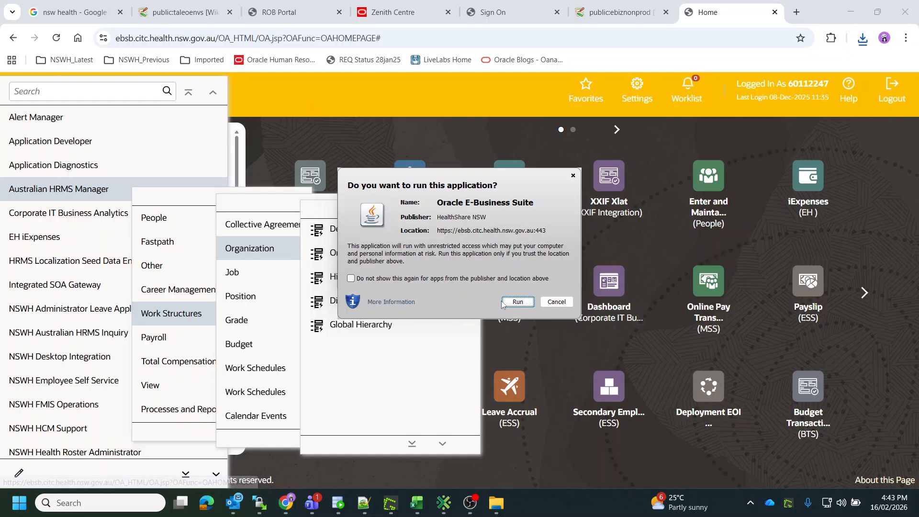
pyautogui.click(517, 304)
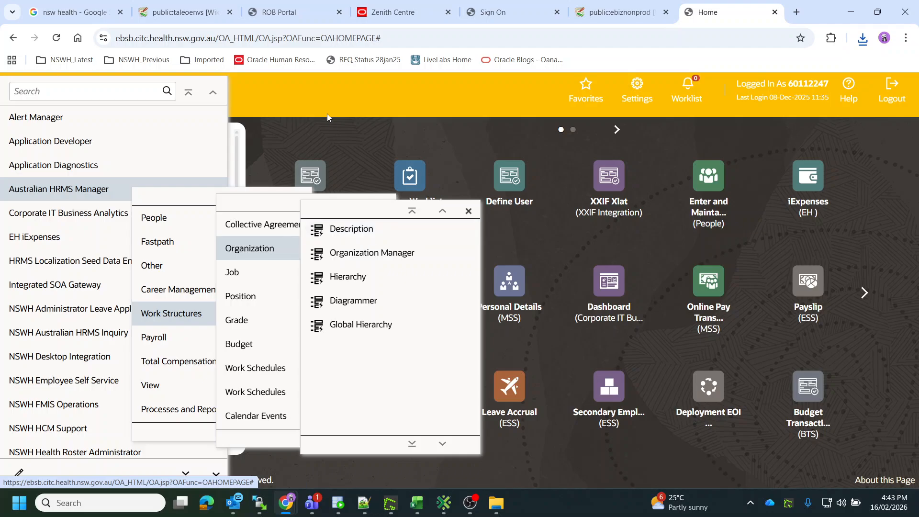
# Keep the current effective date, close the Organization form, and open the Location form under Work Structures.
pyautogui.click(321, 9)
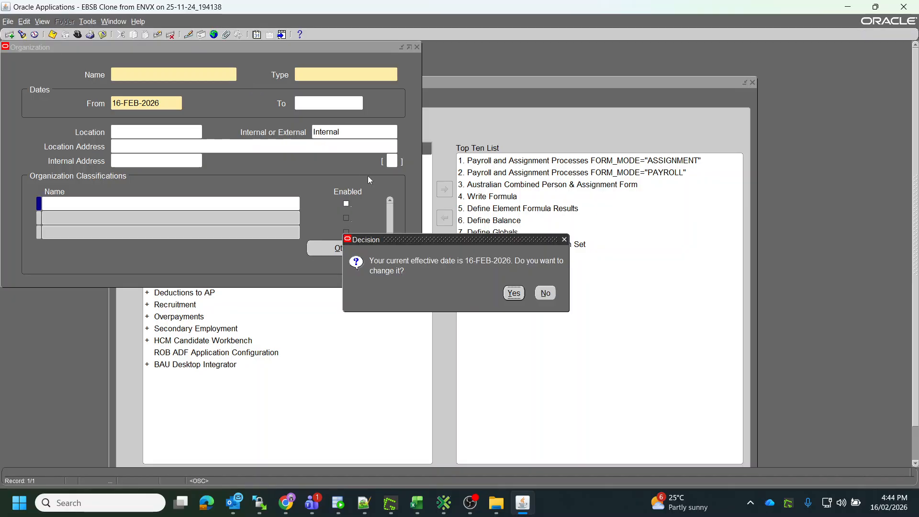
pyautogui.click(546, 293)
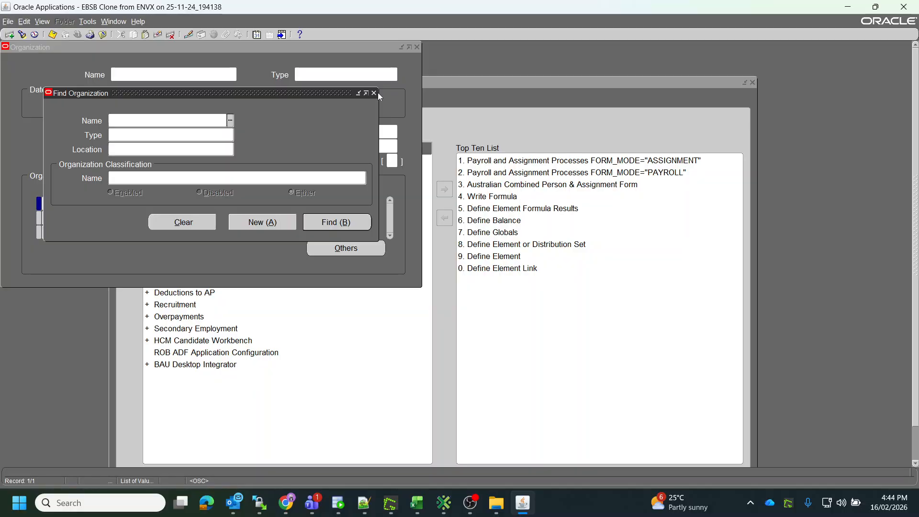
pyautogui.click(418, 47)
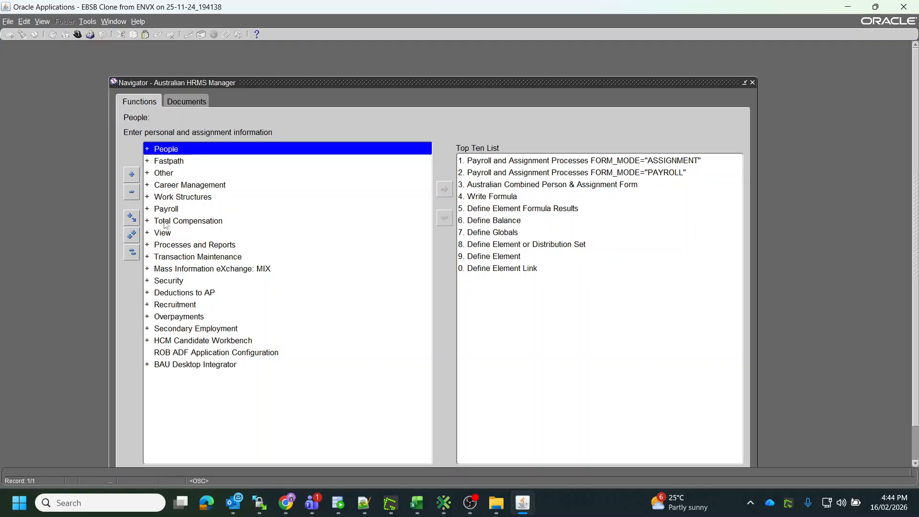
pyautogui.doubleClick(172, 200)
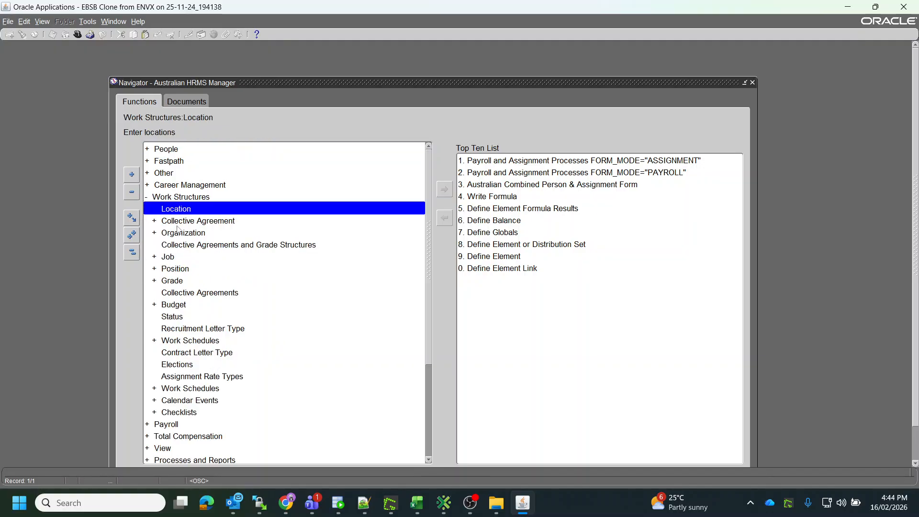
pyautogui.doubleClick(176, 209)
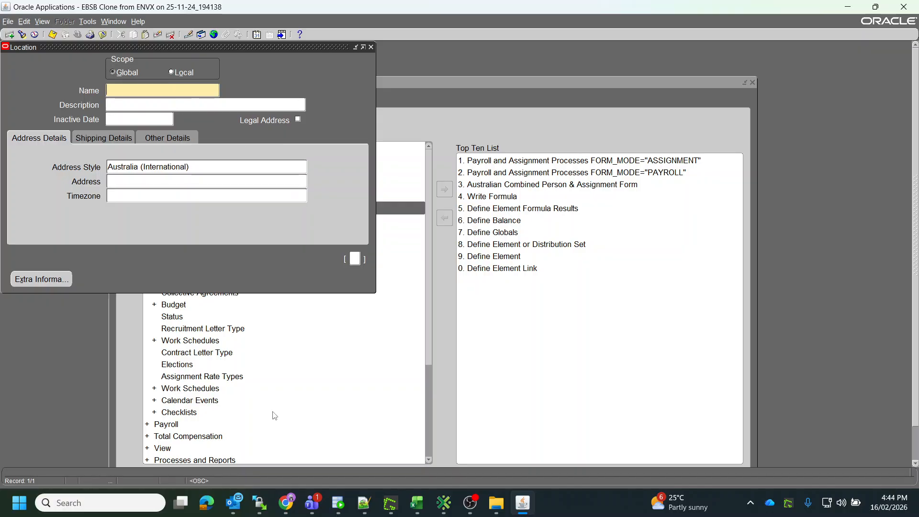
# Switch to the Zenith Centre tab in the browser and copy the location name Zenith Centre.
pyautogui.click(289, 502)
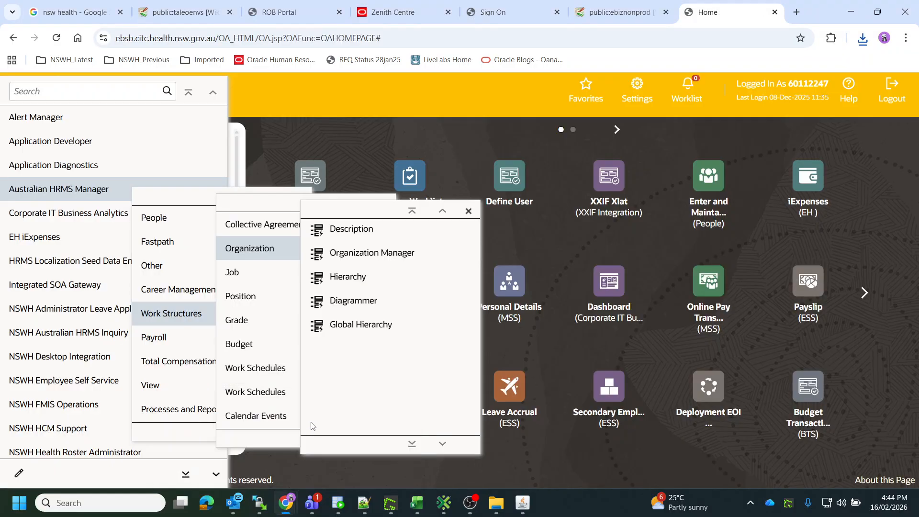
pyautogui.click(309, 433)
pyautogui.click(394, 12)
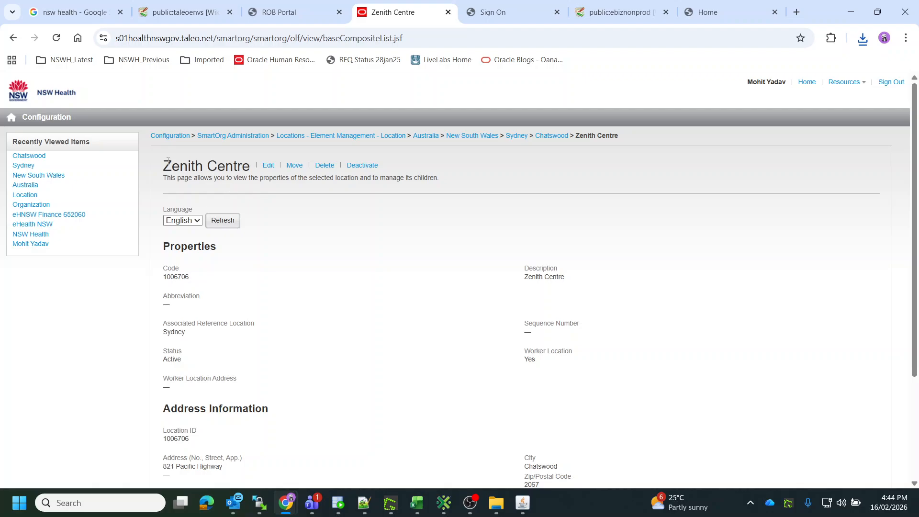
pyautogui.moveTo(163, 166); pyautogui.dragTo(250, 166)
pyautogui.hotkey('ctrl', 'c')
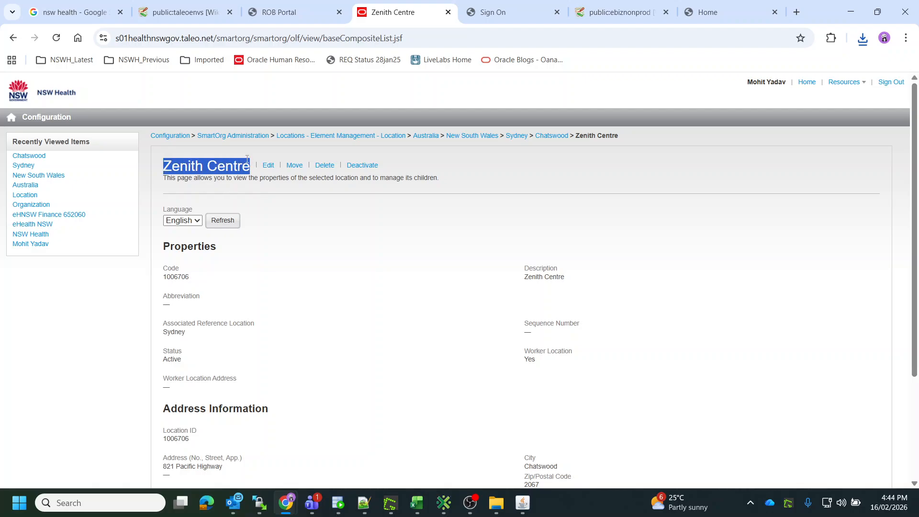
# Query the Location form for the pasted name Zenith Centre.
pyautogui.click(523, 503)
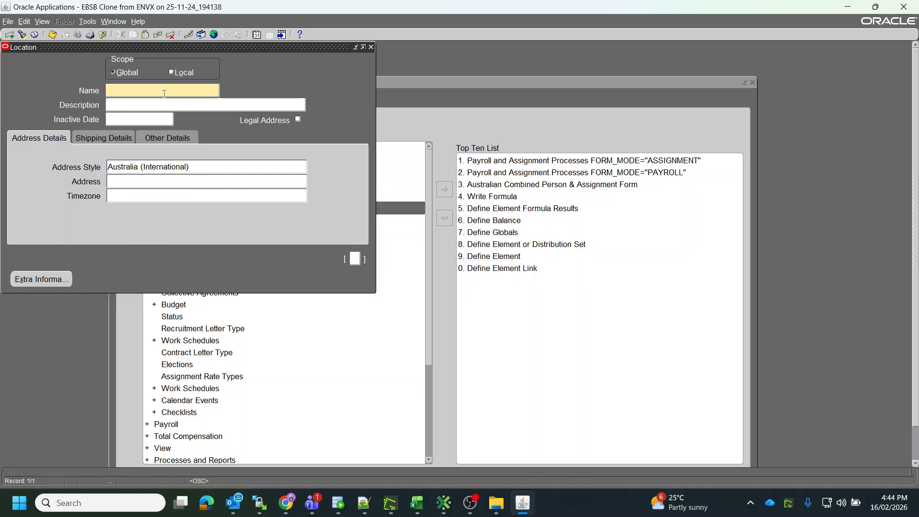
pyautogui.press('F11')
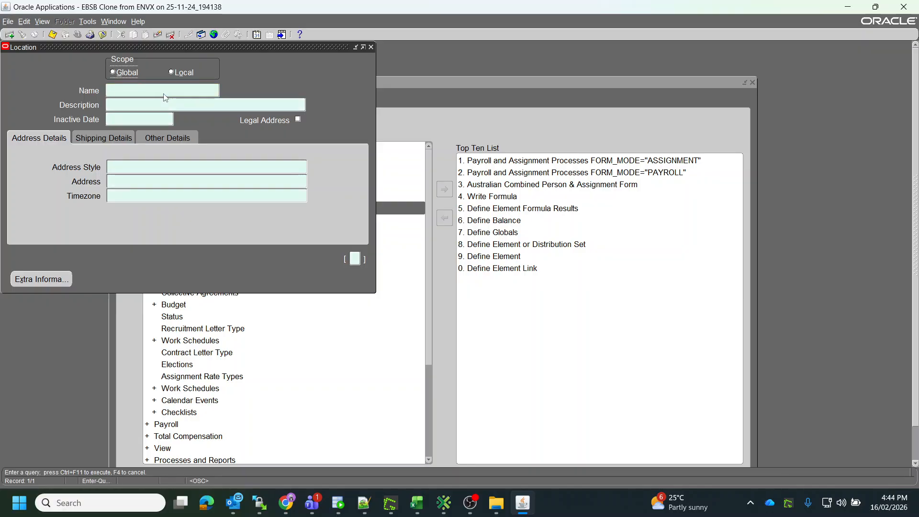
pyautogui.click(133, 91)
pyautogui.hotkey('ctrl', 'v')
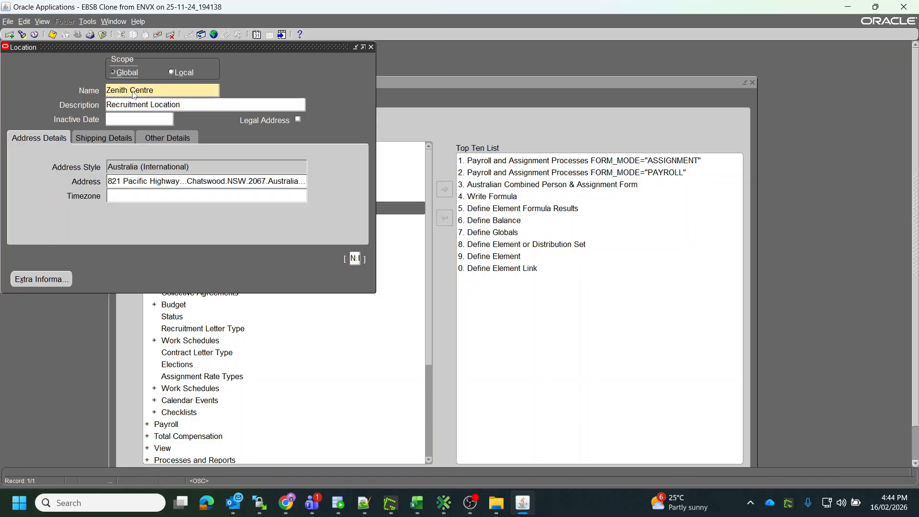
# Inspect the Zenith Centre location's address and additional location details, returning to the Address Details tab.
pyautogui.click(184, 181)
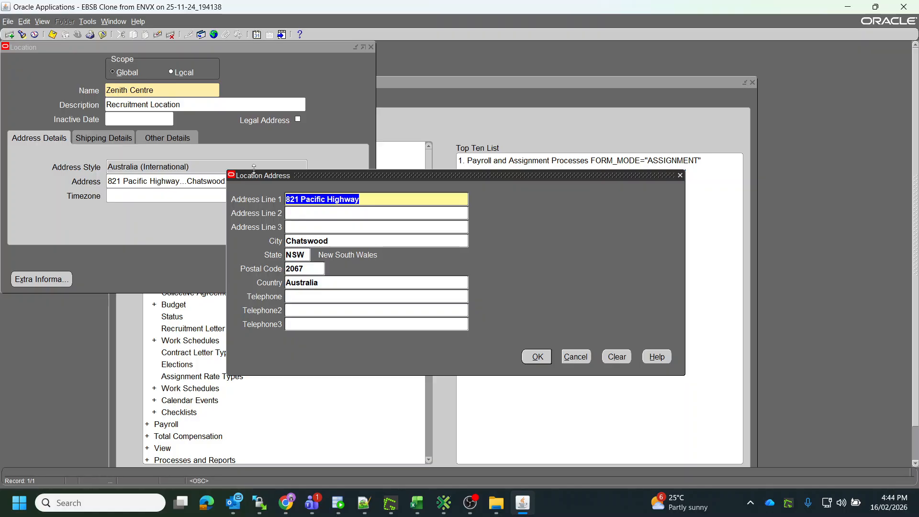
pyautogui.moveTo(258, 178); pyautogui.dragTo(136, 202)
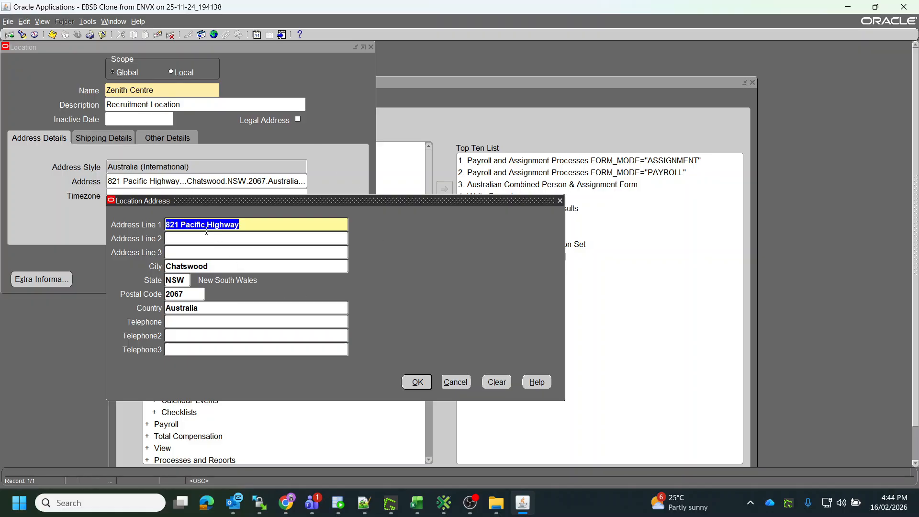
pyautogui.click(455, 382)
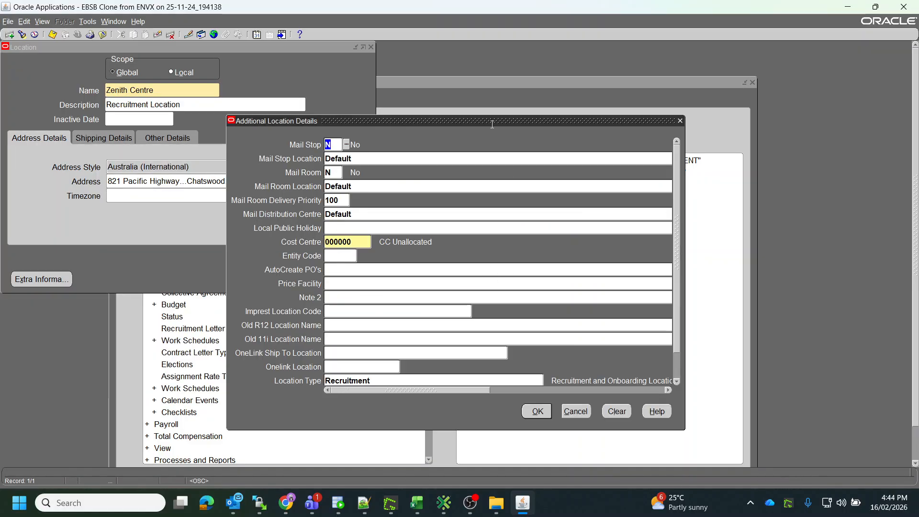
pyautogui.moveTo(492, 124); pyautogui.dragTo(580, 120)
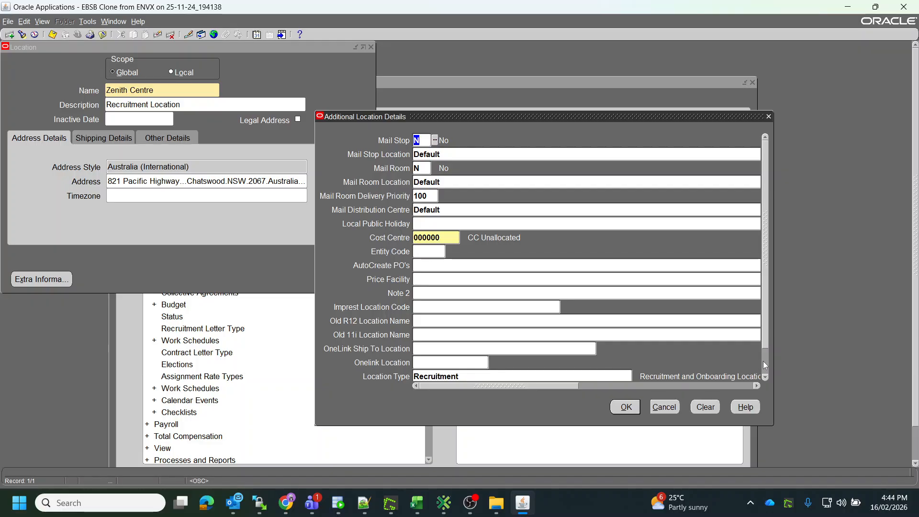
pyautogui.click(765, 365)
pyautogui.click(665, 407)
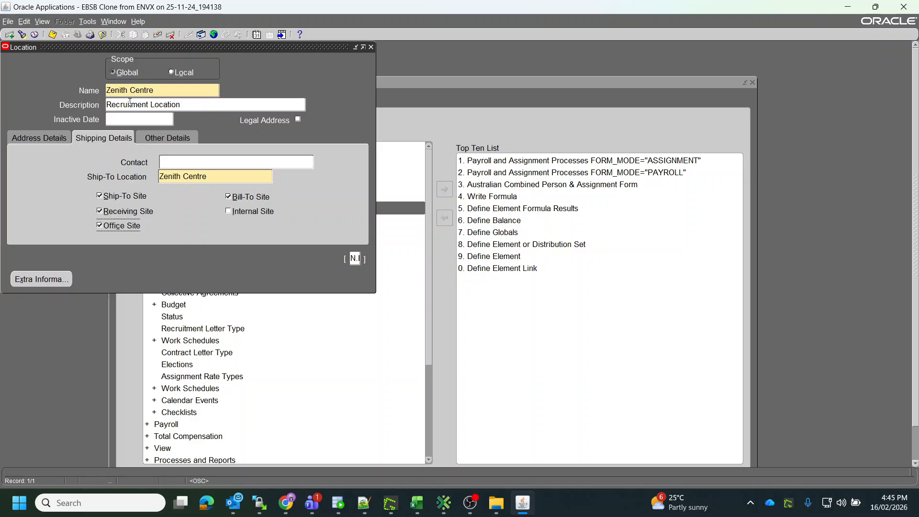
pyautogui.click(41, 137)
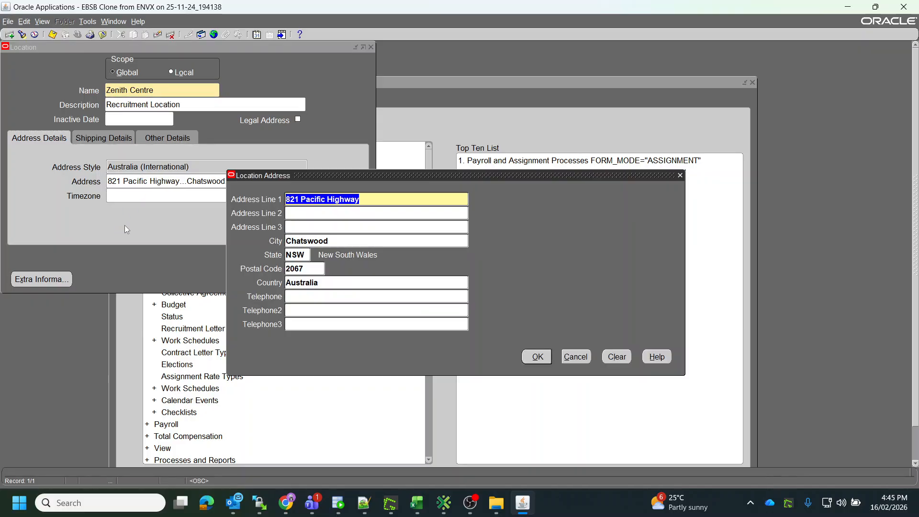
# Append UPDATED to the Zenith Centre location's first address line and save the record.
pyautogui.click(299, 199)
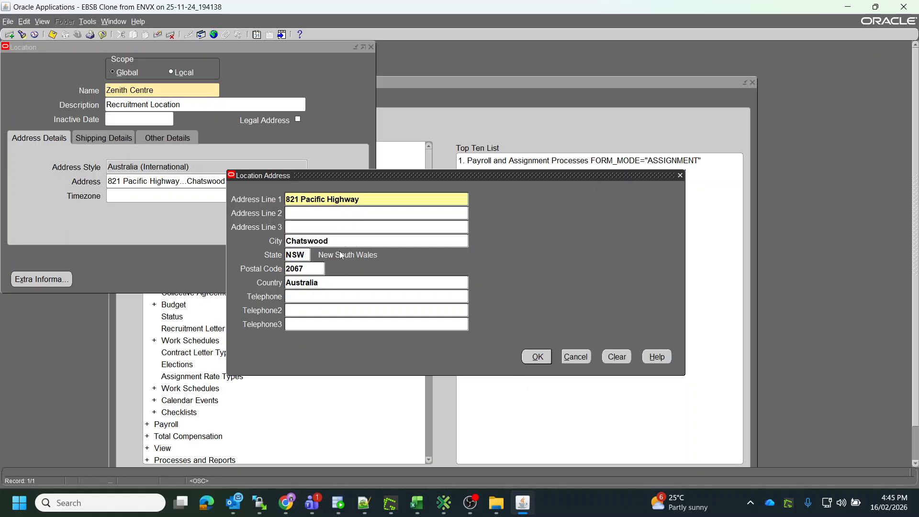
pyautogui.write('UPDATED')
pyautogui.click(537, 357)
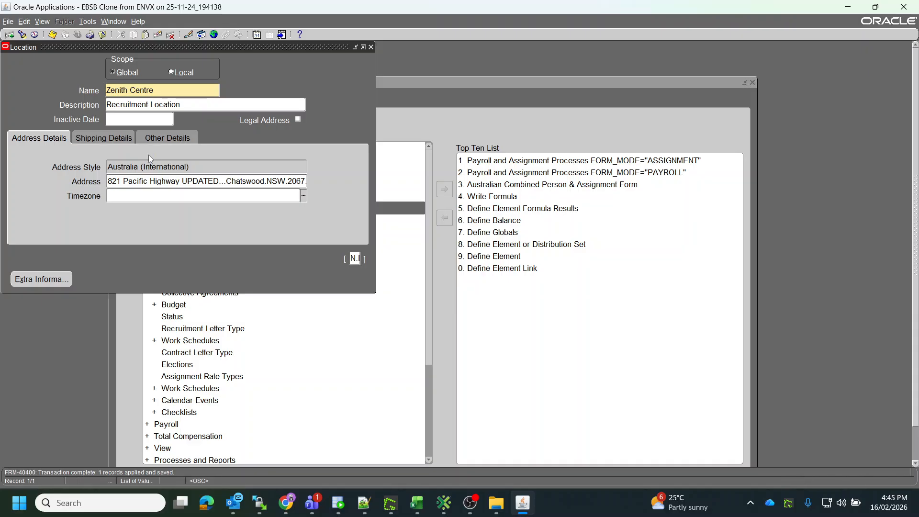
# View the record history of the Zenith Centre location, including who last updated it and when.
pyautogui.click(163, 91)
pyautogui.click(137, 21)
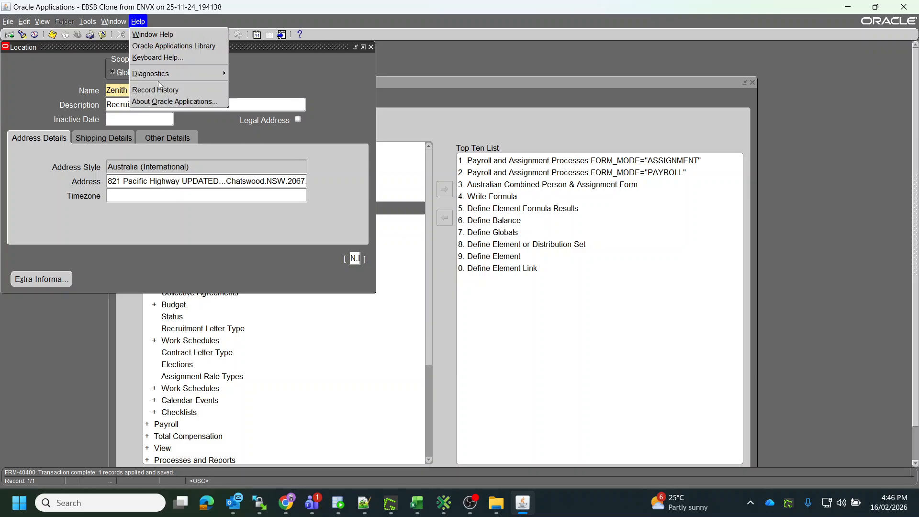
pyautogui.click(161, 88)
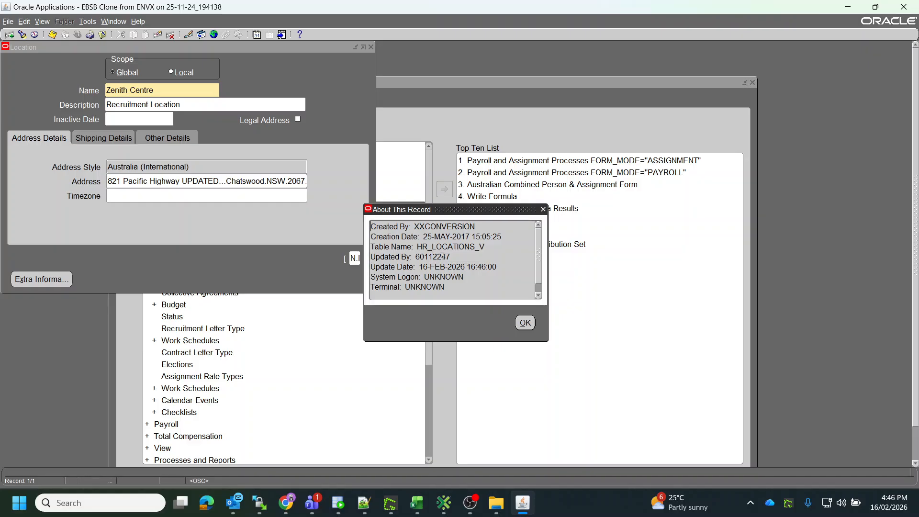
pyautogui.moveTo(499, 267); pyautogui.dragTo(372, 256)
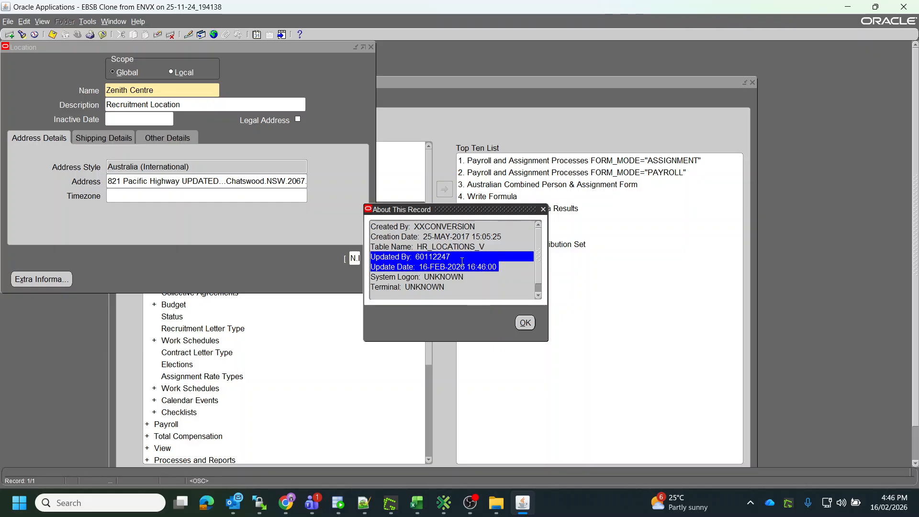
pyautogui.click(544, 209)
# Close the Location form and switch responsibility to XXIF Integration.
pyautogui.click(371, 47)
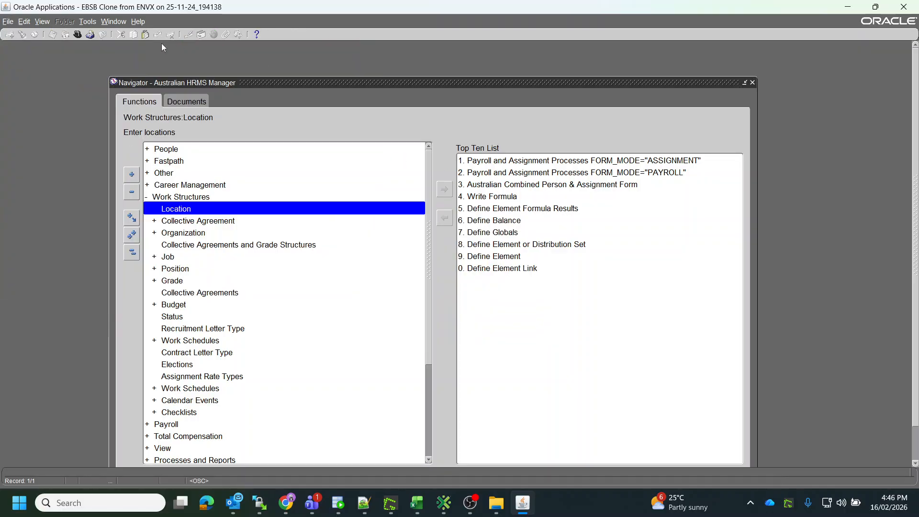
pyautogui.click(77, 34)
pyautogui.write('x%')
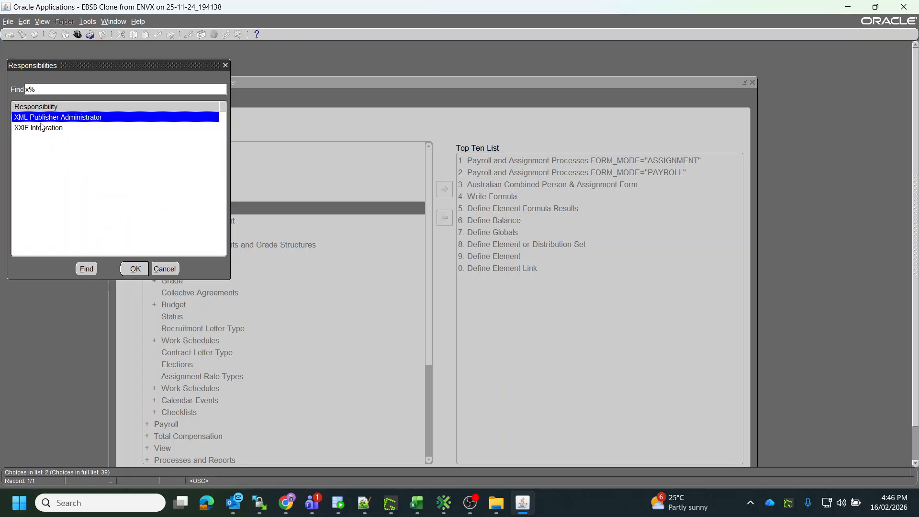
pyautogui.click(42, 127)
pyautogui.doubleClick(41, 127)
# Submit the NSWH HCM Rec IF6000 Locations Outbound Interface request for 16-FEB-2026 and turn on auto refresh.
pyautogui.click(42, 22)
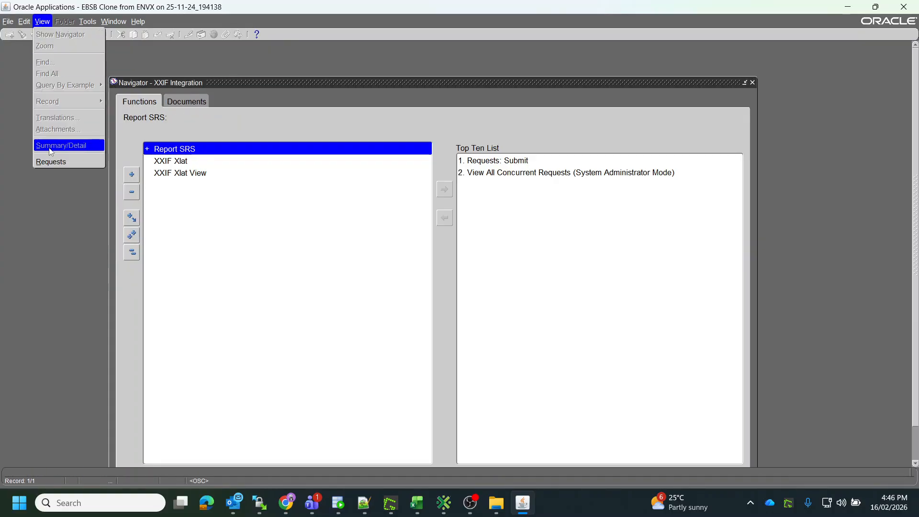
pyautogui.click(53, 159)
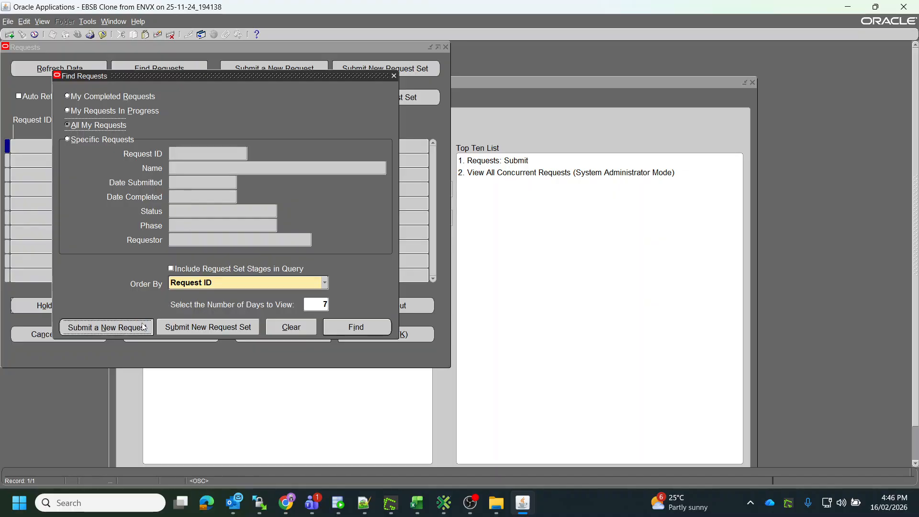
pyautogui.press('Return')
pyautogui.write('%600')
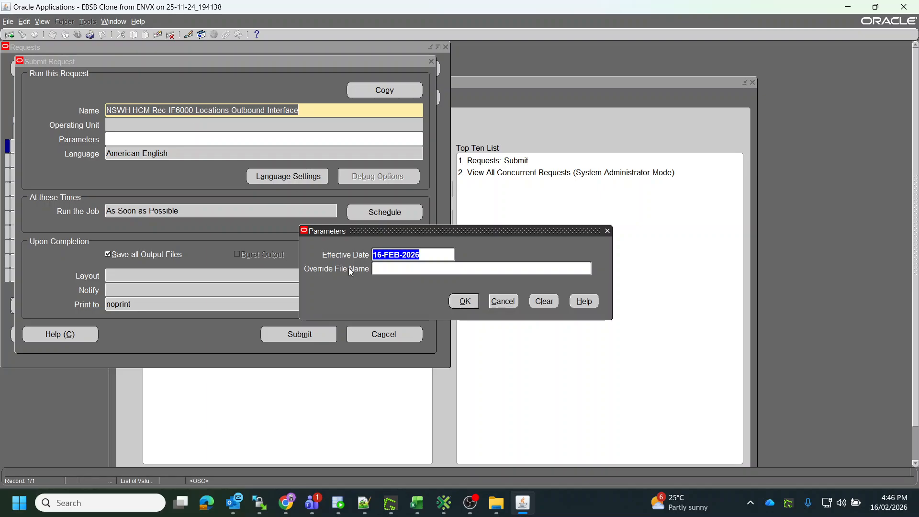
pyautogui.click(459, 307)
pyautogui.click(325, 334)
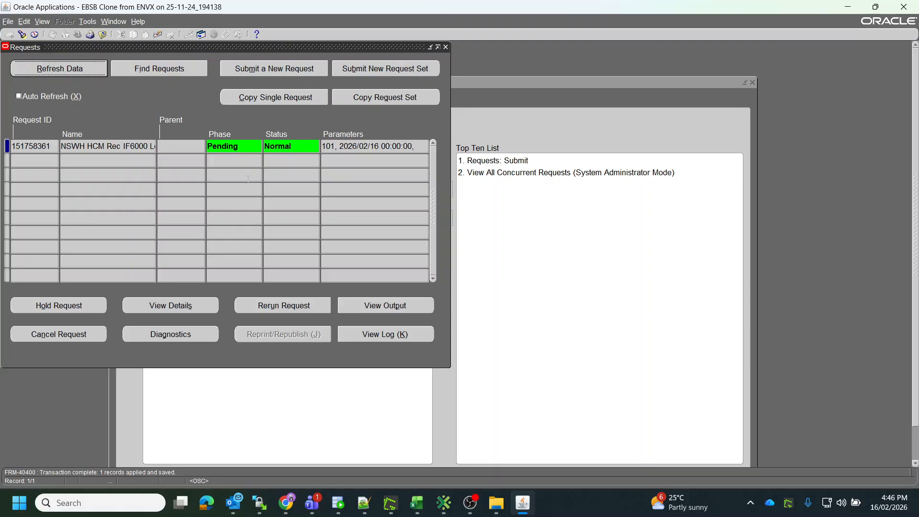
pyautogui.click(60, 98)
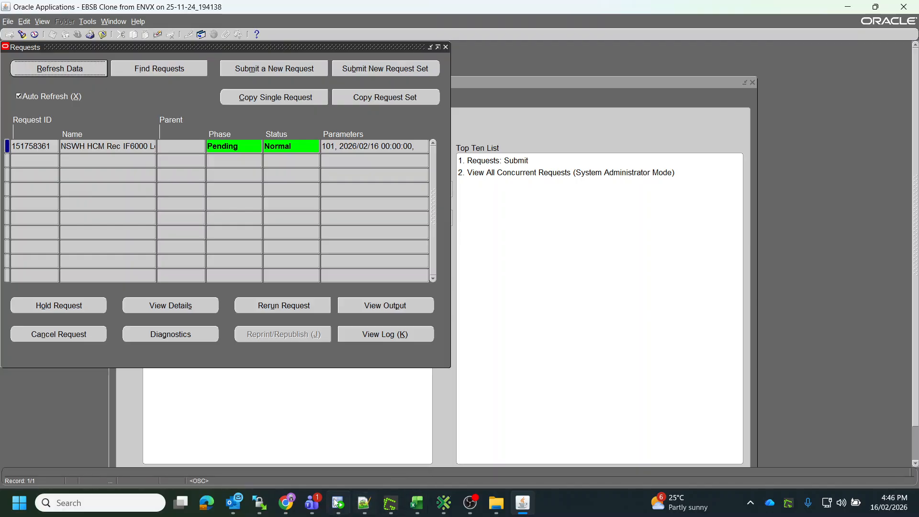
pyautogui.moveTo(259, 508)
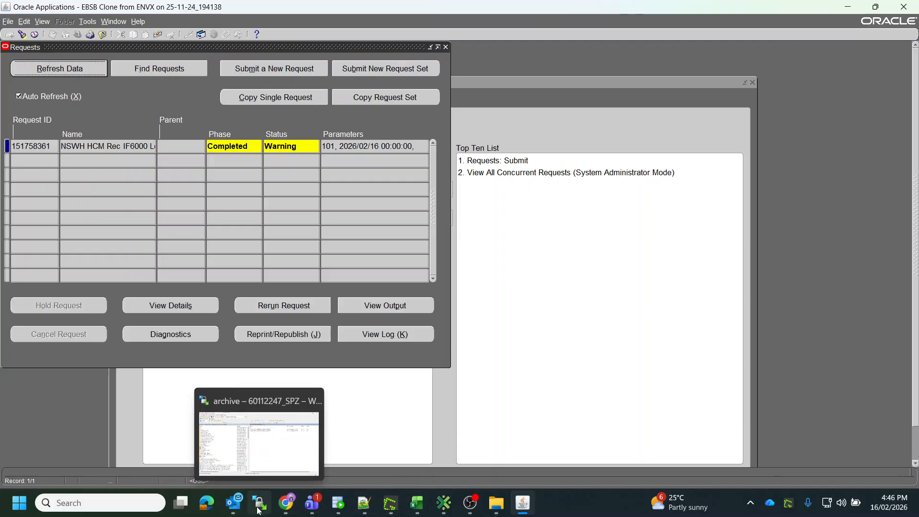
# Switch to WinSCP and open a new tab connected to the SPB site.
pyautogui.click(258, 475)
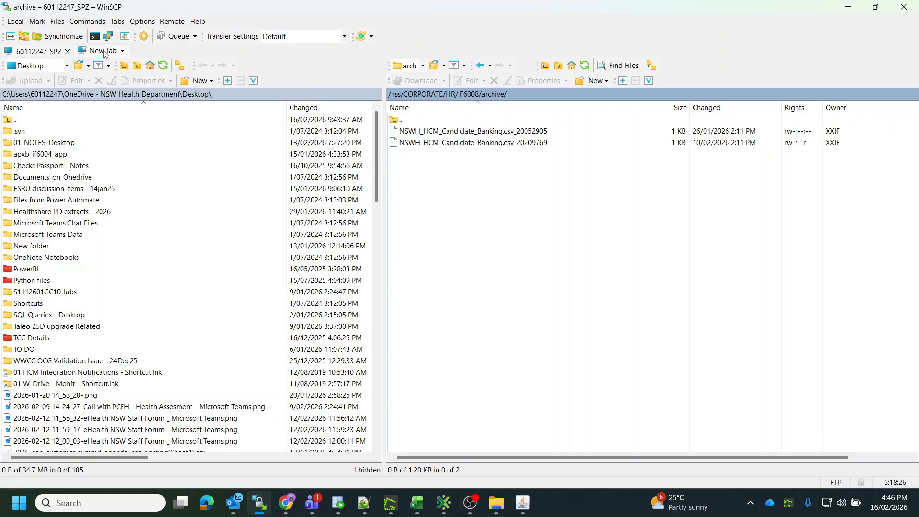
pyautogui.click(105, 52)
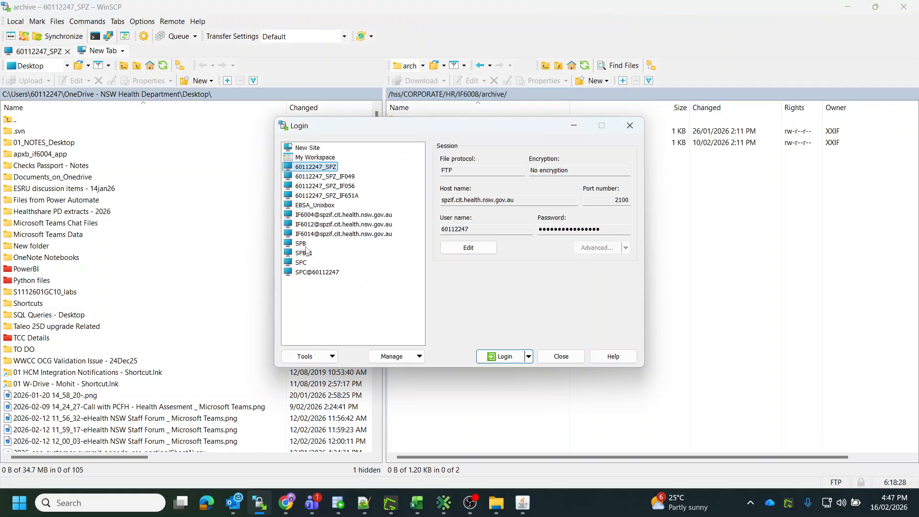
pyautogui.doubleClick(303, 243)
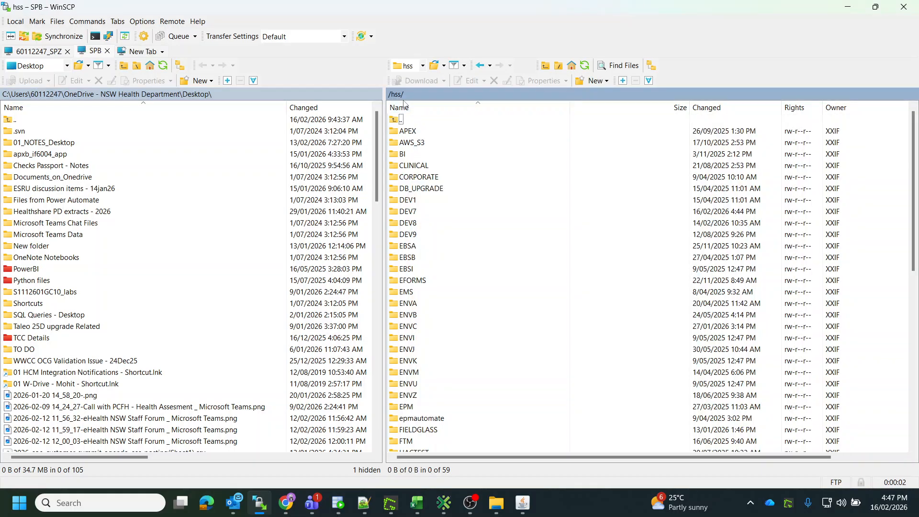
# Browse to the /hss/TALEOS01/IF6000/archive folder, sorting the listing by date changed.
pyautogui.click(429, 110)
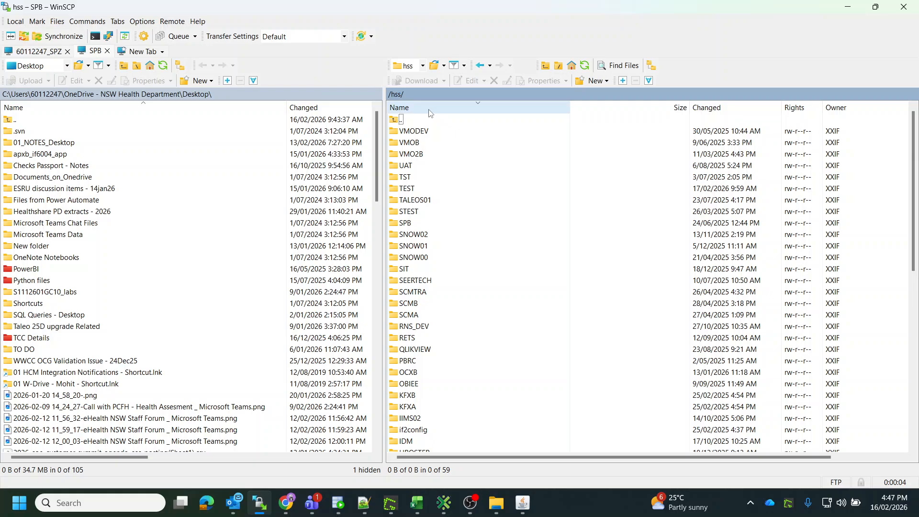
pyautogui.scroll(-5, 423, 309)
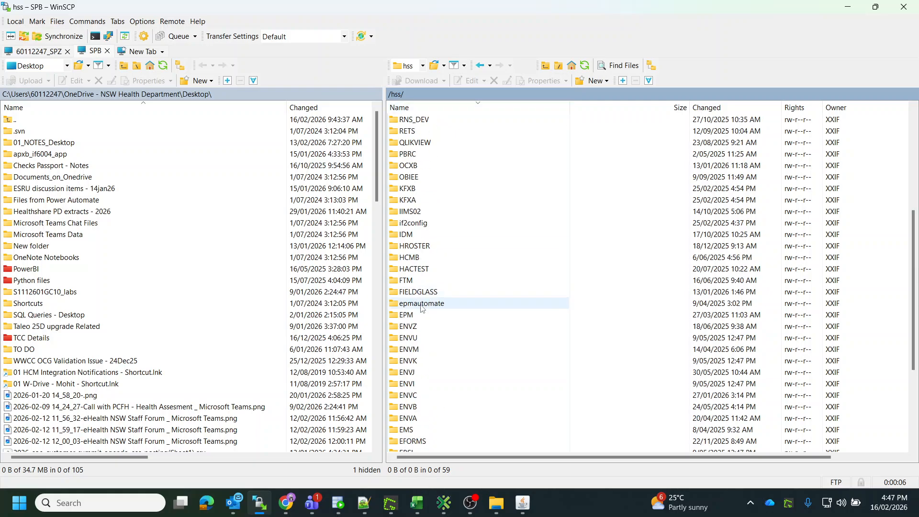
pyautogui.scroll(5, 424, 287)
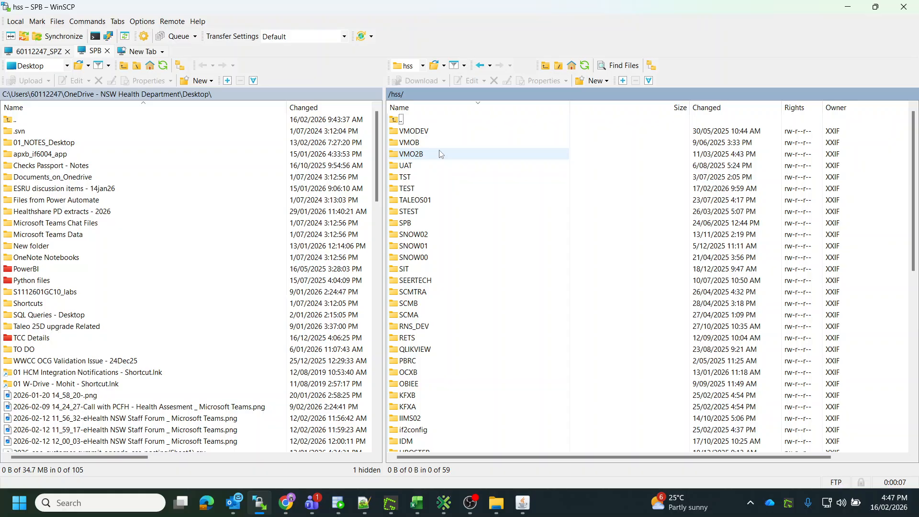
pyautogui.click(440, 112)
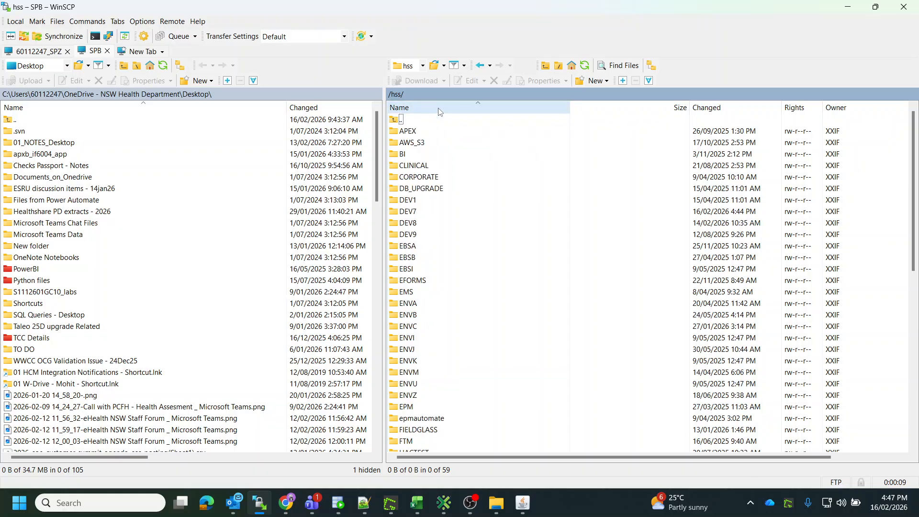
pyautogui.scroll(-6, 436, 400)
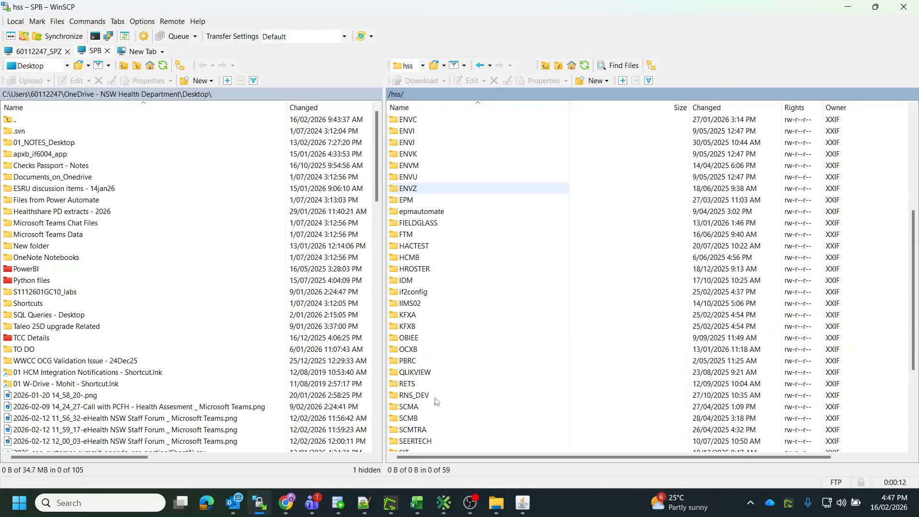
pyautogui.scroll(-3, 436, 401)
pyautogui.doubleClick(404, 384)
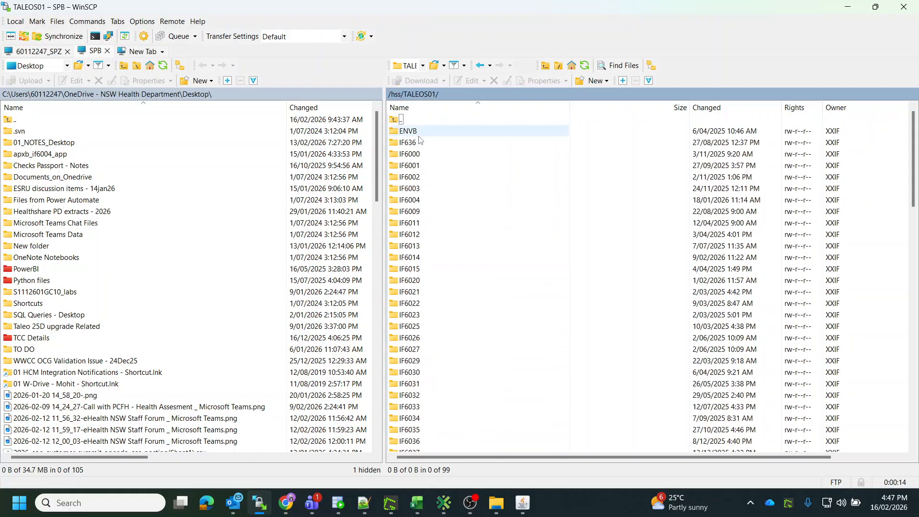
pyautogui.doubleClick(413, 154)
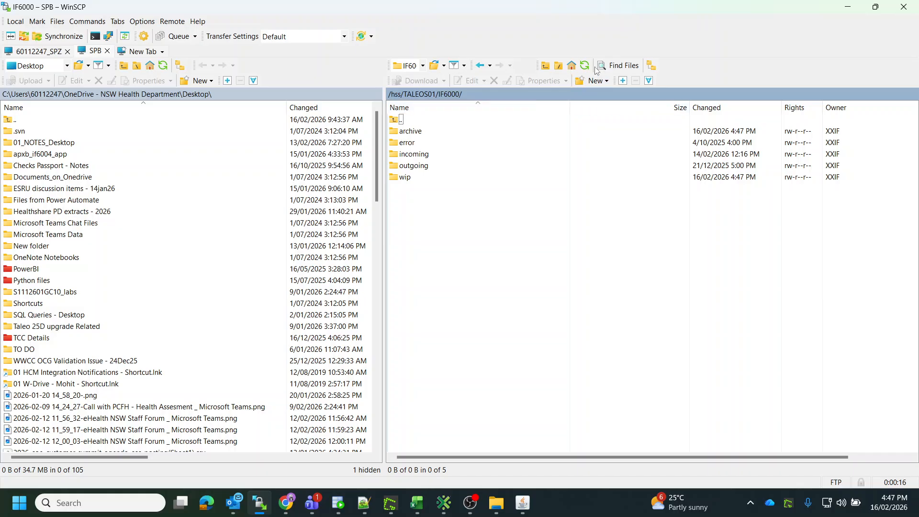
pyautogui.click(718, 108)
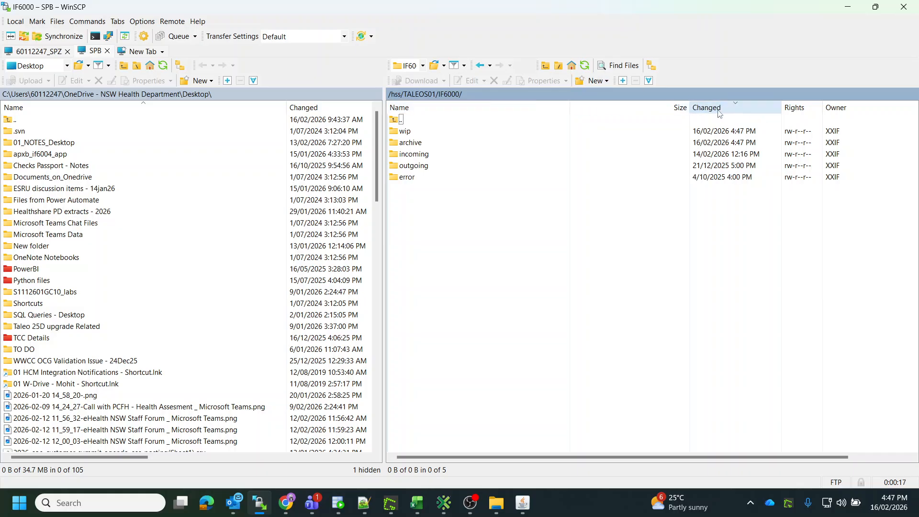
pyautogui.doubleClick(434, 143)
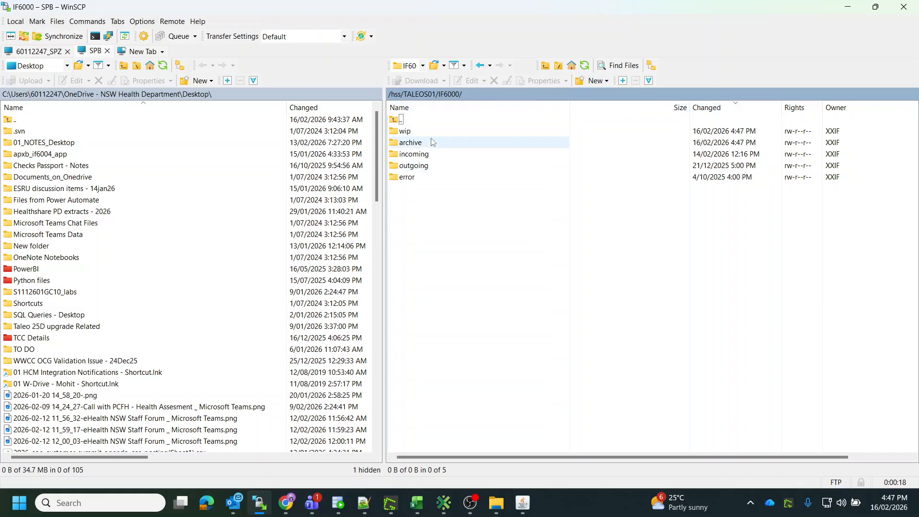
# Open the archived NSWH_HCM_Rec_Locations CSV file and inspect the Zenith Centre record line.
pyautogui.click(521, 505)
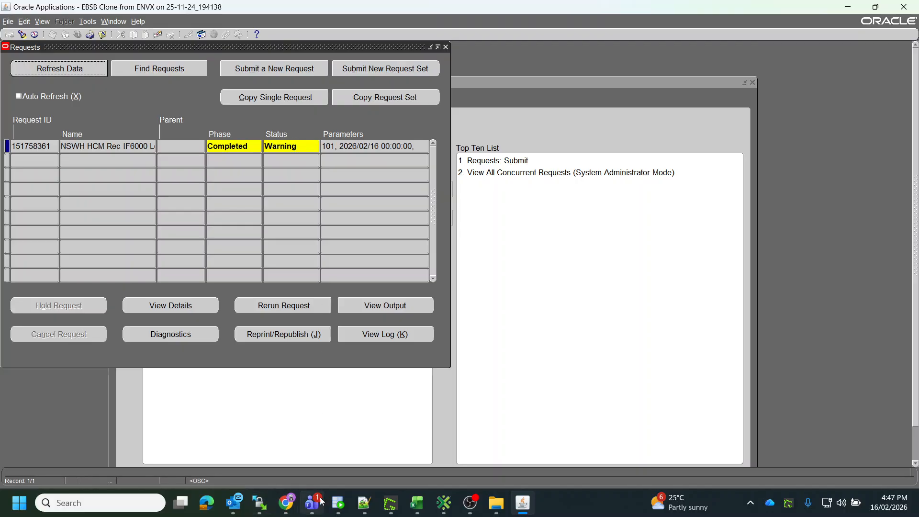
pyautogui.click(259, 504)
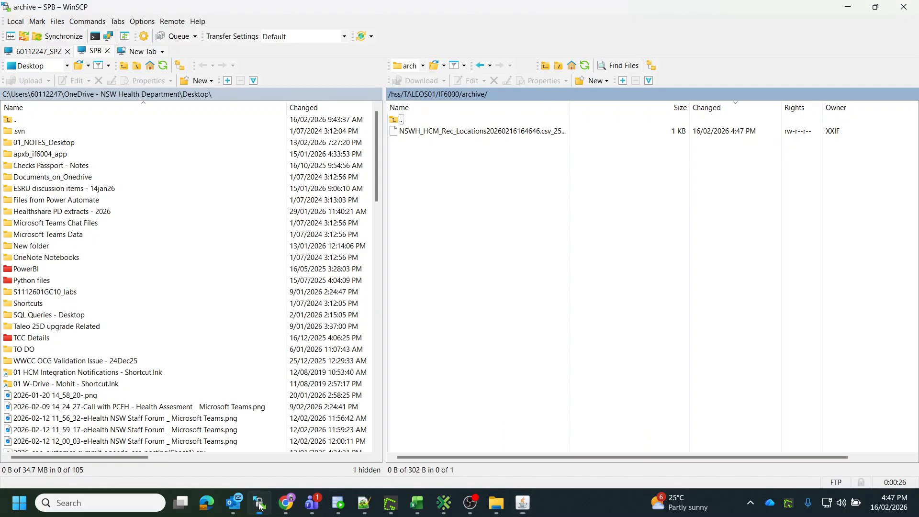
pyautogui.click(508, 134)
pyautogui.doubleClick(509, 132)
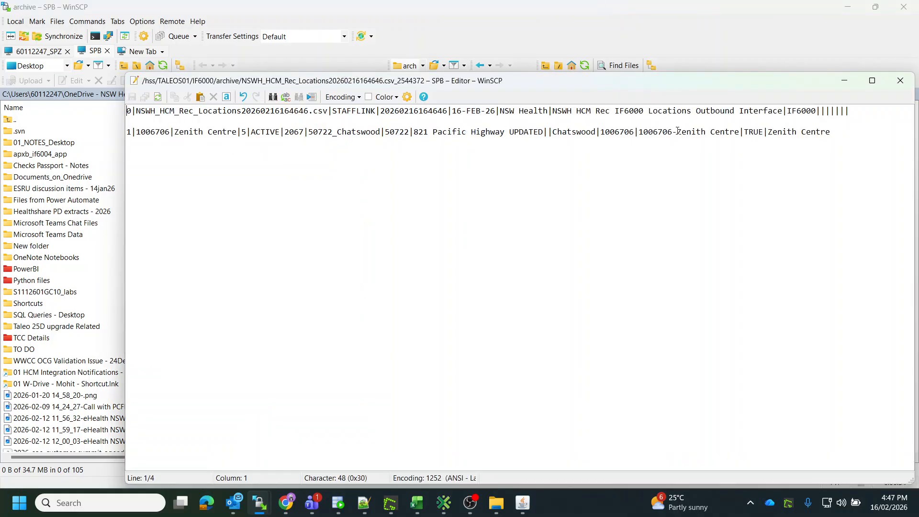
pyautogui.moveTo(838, 133); pyautogui.dragTo(132, 133)
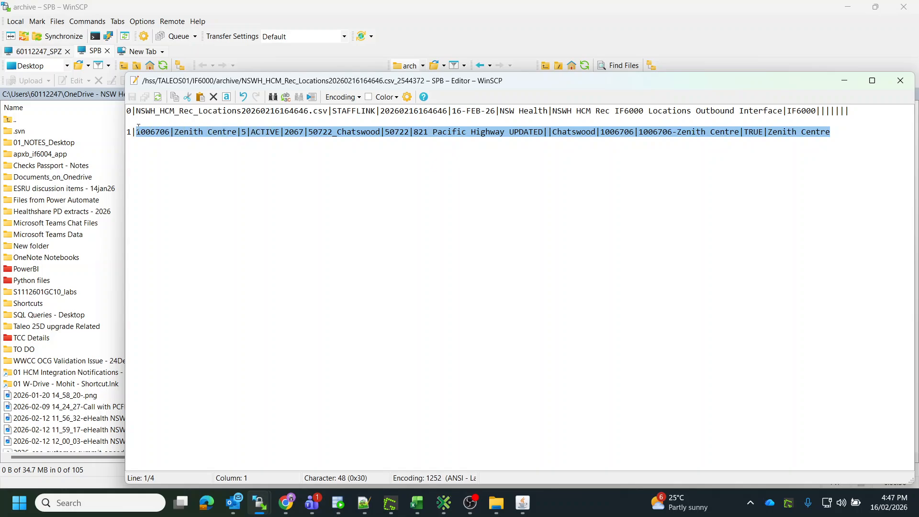
pyautogui.click(326, 160)
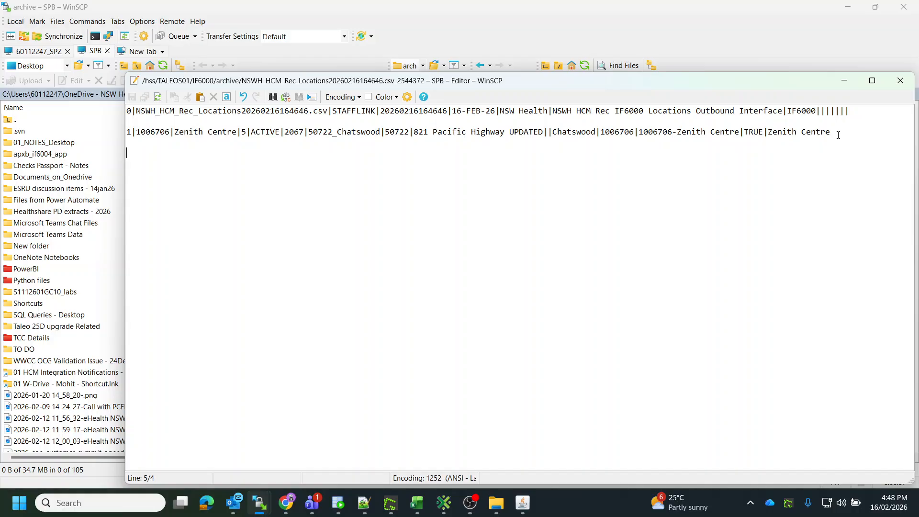
# Switch to SQL Developer and filter the EBSB connection's packages by name like %6000.
pyautogui.click(338, 503)
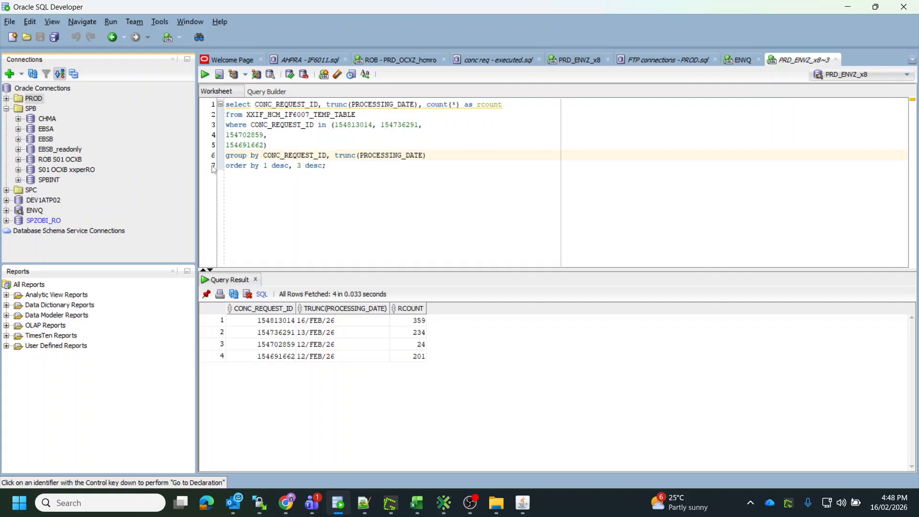
pyautogui.click(47, 140)
pyautogui.rightClick(43, 144)
pyautogui.press('Escape')
pyautogui.click(18, 140)
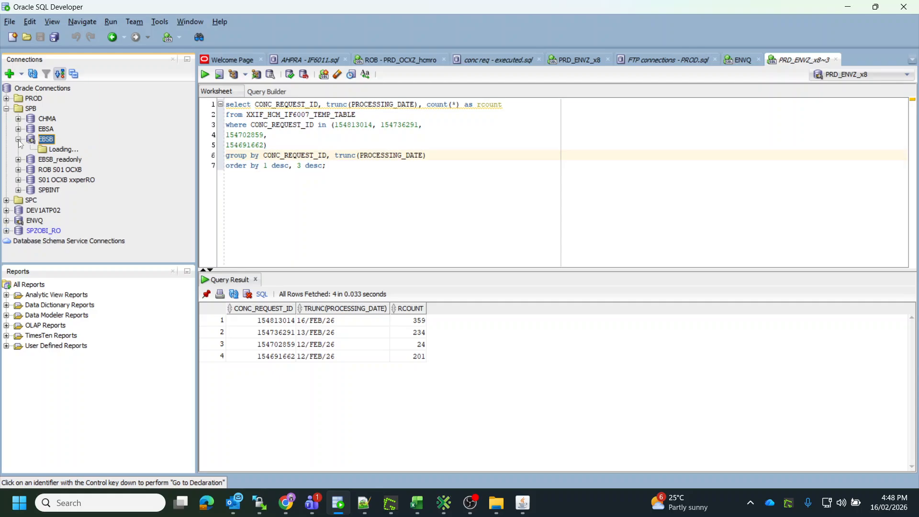
pyautogui.click(52, 180)
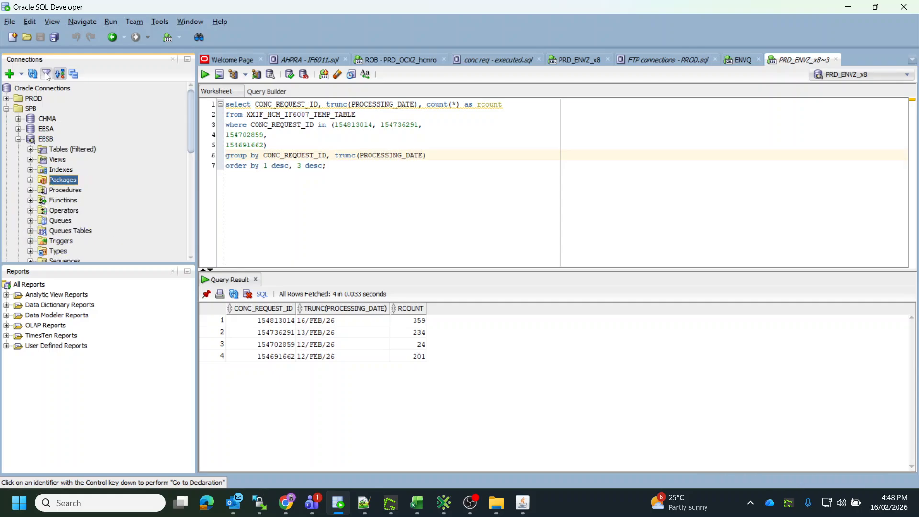
pyautogui.click(46, 74)
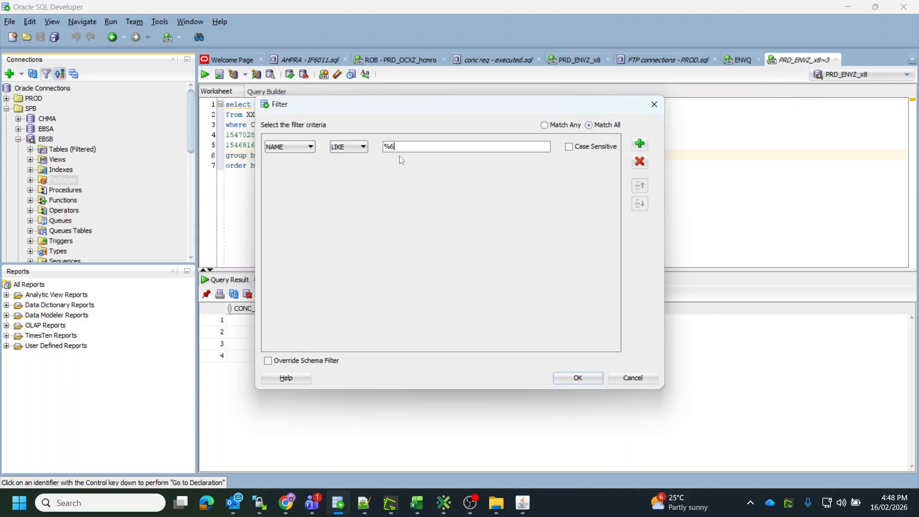
pyautogui.write('%6000%')
pyautogui.press('Return')
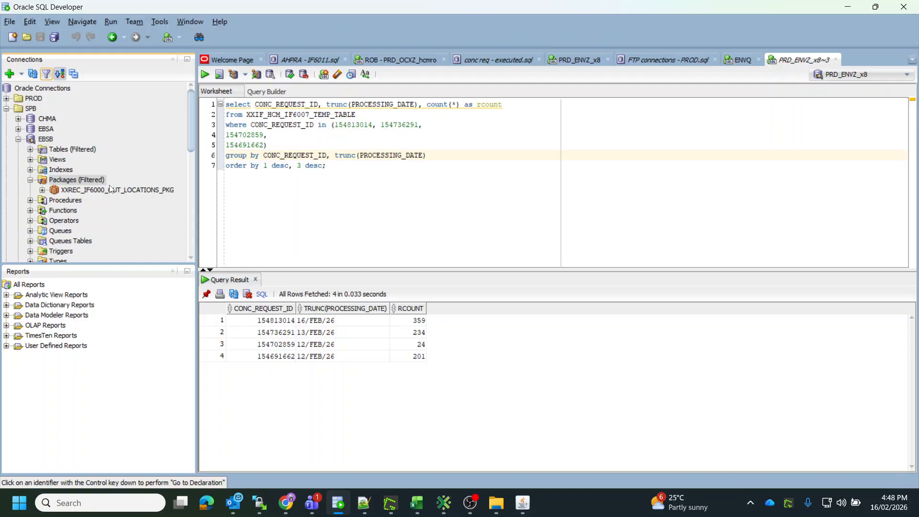
# Open the XXREC_IF6000_OUT_LOCATIONS_PKG package and its package body.
pyautogui.doubleClick(115, 190)
pyautogui.click(42, 191)
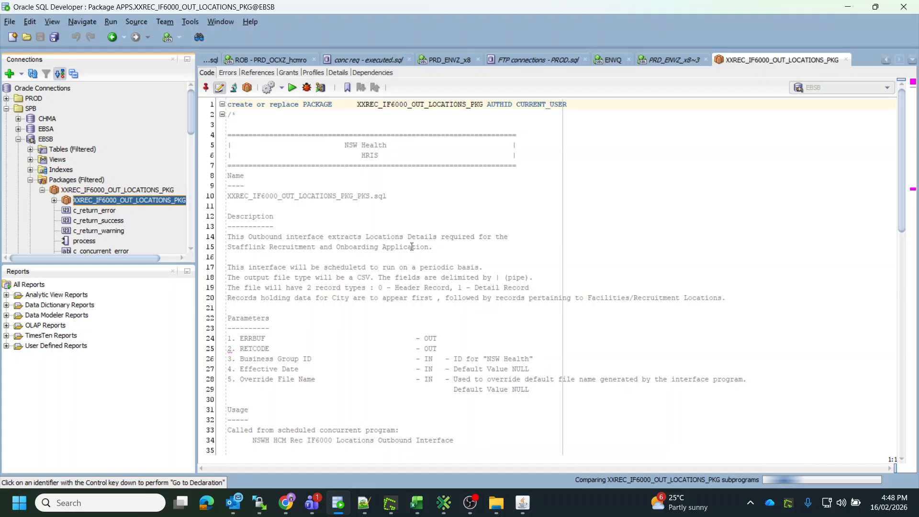
pyautogui.scroll(-20, 392, 249)
pyautogui.click(373, 253)
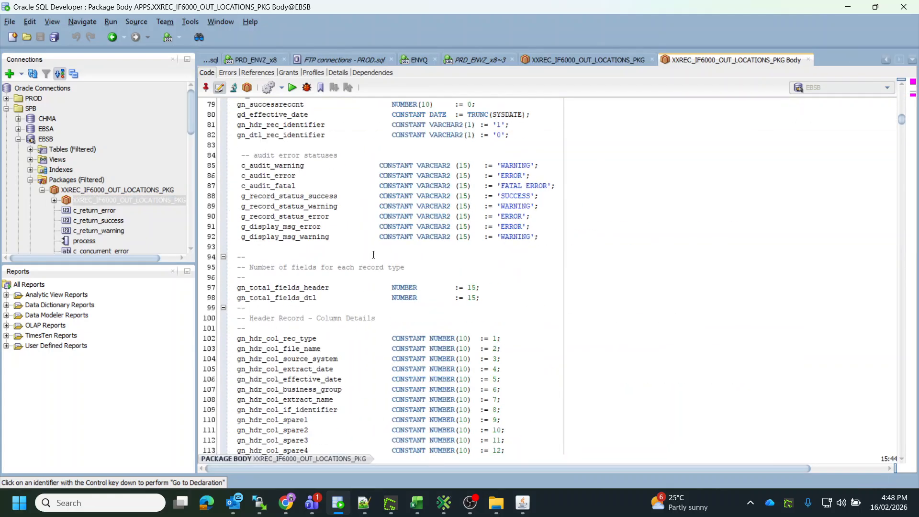
# Search the package body for 'net' and examine the net change cursor querying hr_locations_all and xxrec_locations_net_change.
pyautogui.hotkey('ctrl', 'f')
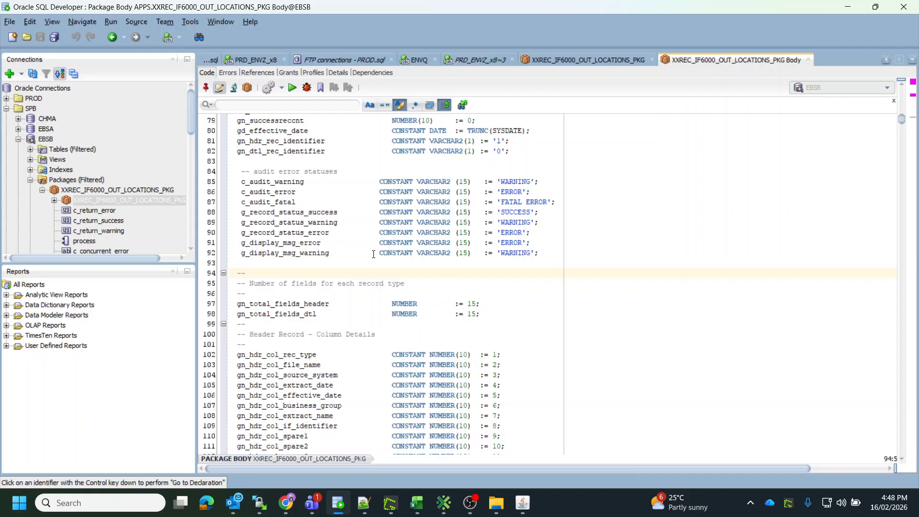
pyautogui.write('net')
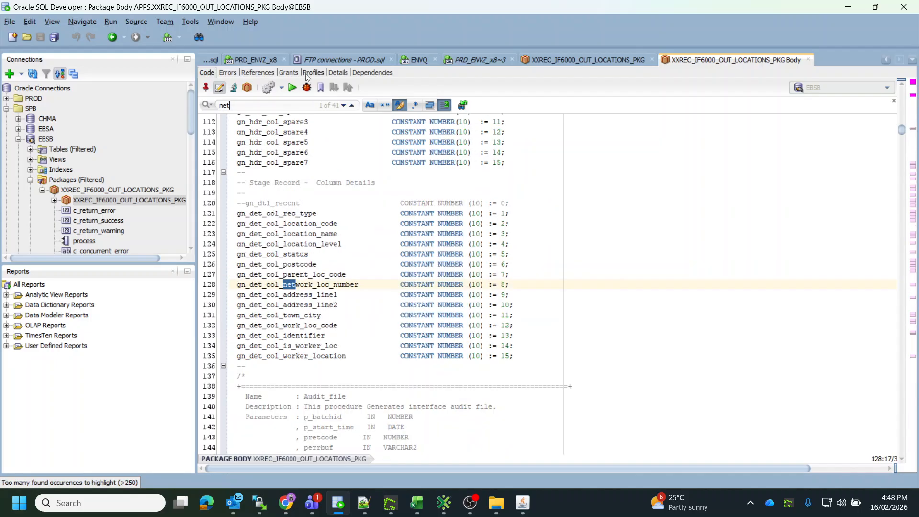
pyautogui.click(343, 106)
pyautogui.click(343, 106)
pyautogui.click(342, 105)
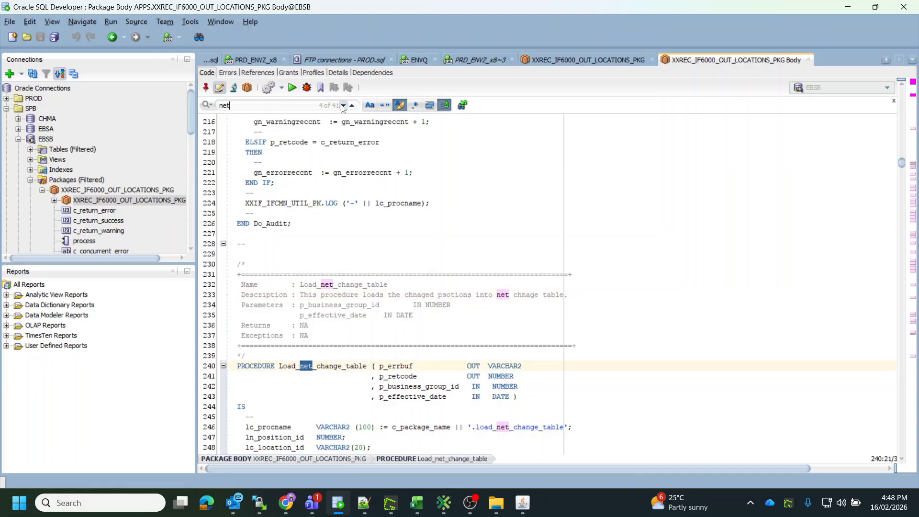
pyautogui.click(343, 106)
pyautogui.click(343, 106)
pyautogui.click(343, 106)
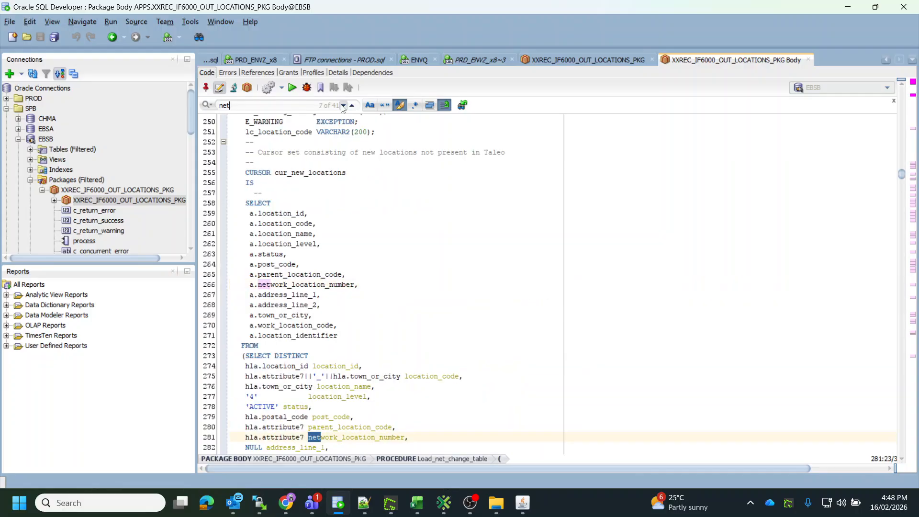
pyautogui.click(342, 106)
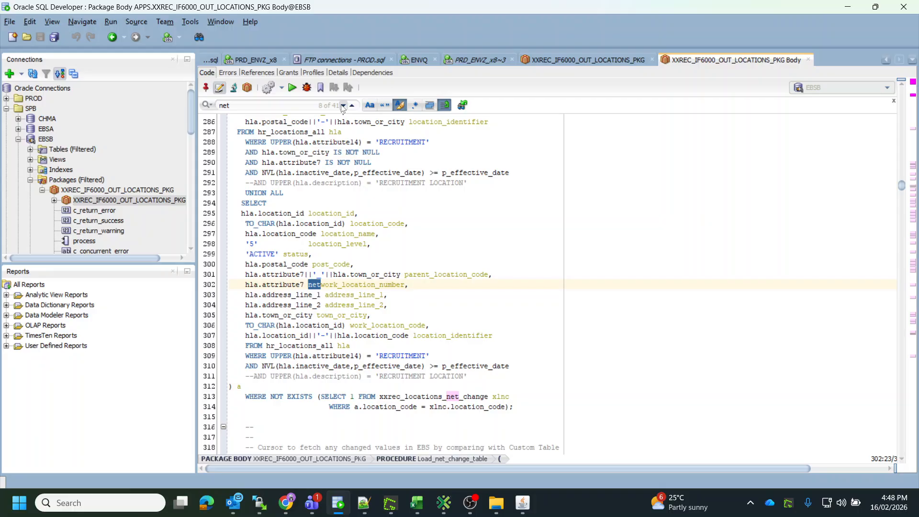
pyautogui.click(343, 106)
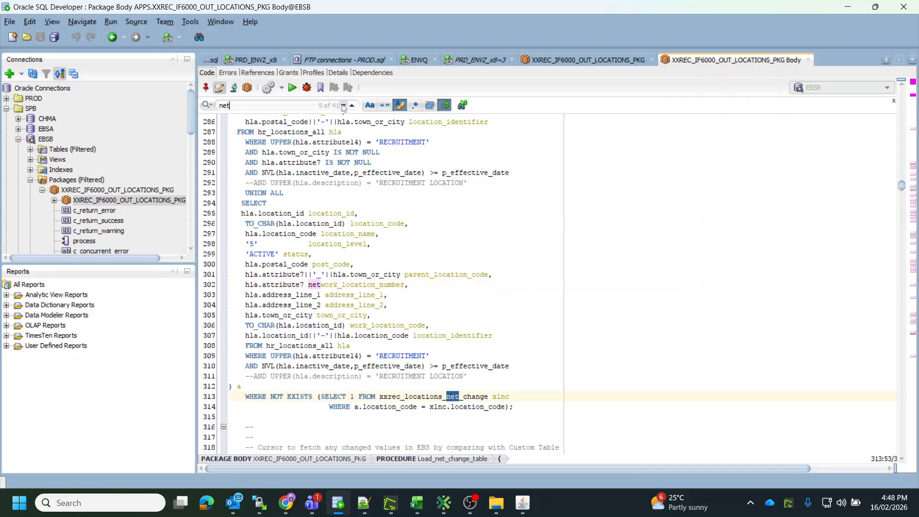
pyautogui.doubleClick(393, 398)
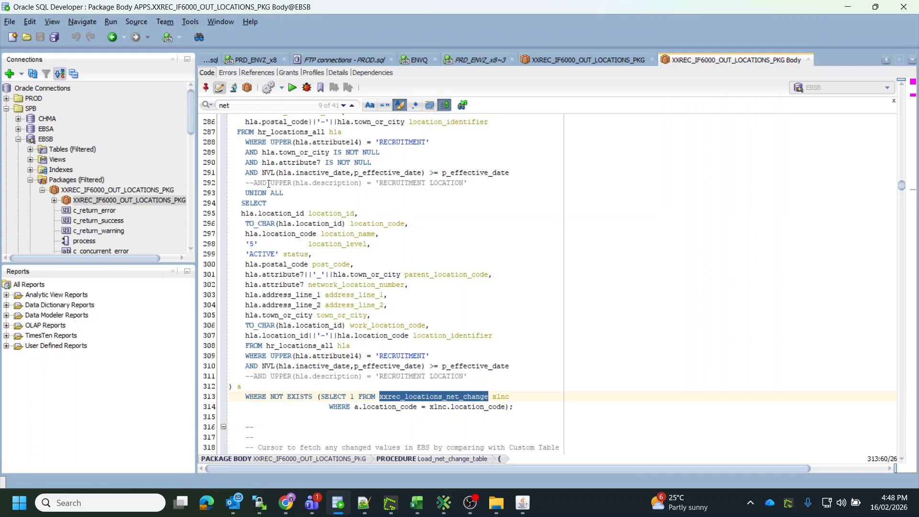
pyautogui.scroll(4, 265, 168)
pyautogui.doubleClick(275, 254)
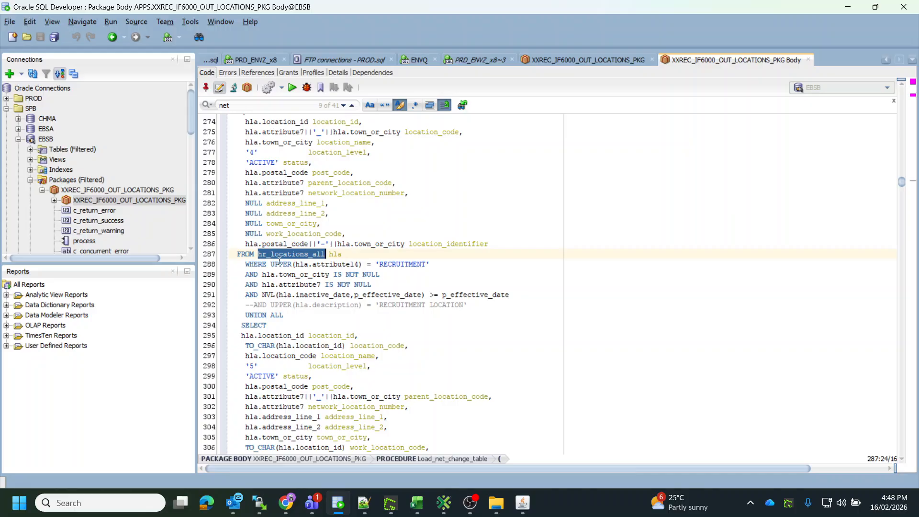
# Compare the noted existing address in Notepad++ with the archived Locations CSV opened in the WinSCP editor.
pyautogui.click(363, 502)
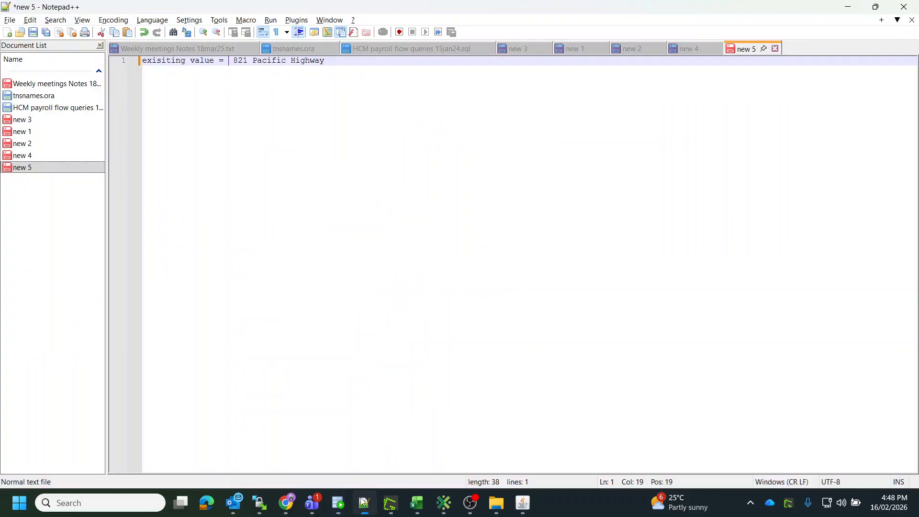
pyautogui.click(363, 502)
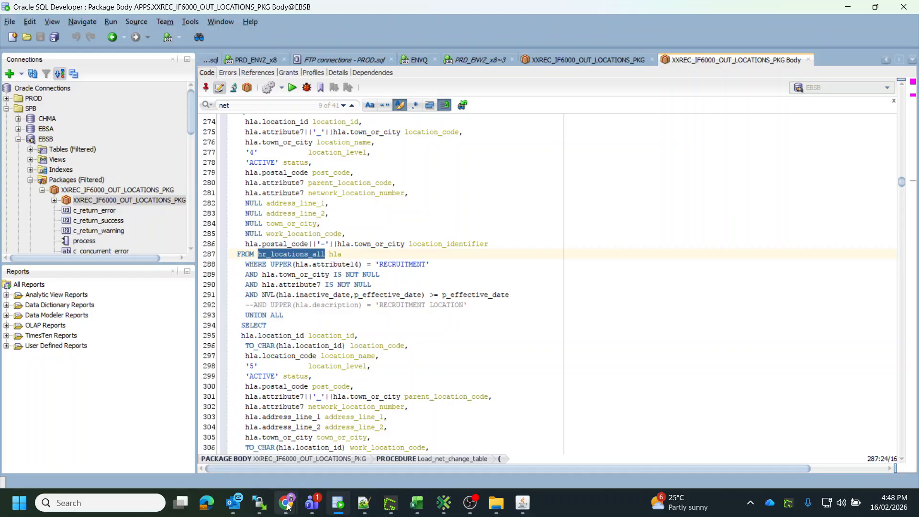
pyautogui.moveTo(260, 502)
pyautogui.click(294, 445)
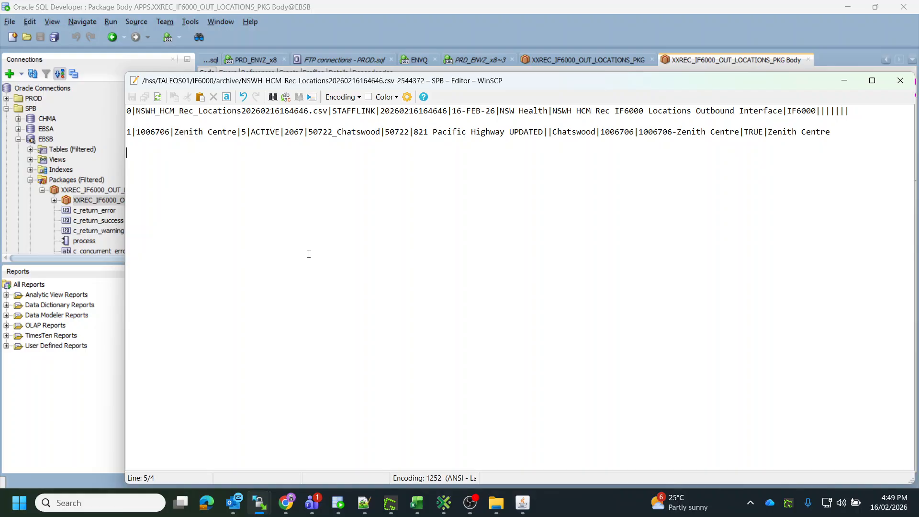
# Switch to Taleo Connect Client and start opening an import configuration file.
pyautogui.moveTo(444, 503)
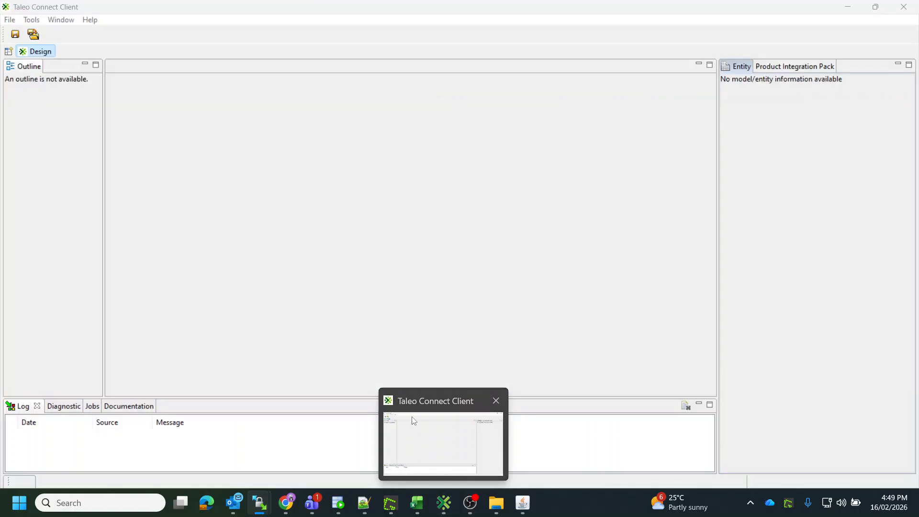
pyautogui.click(414, 421)
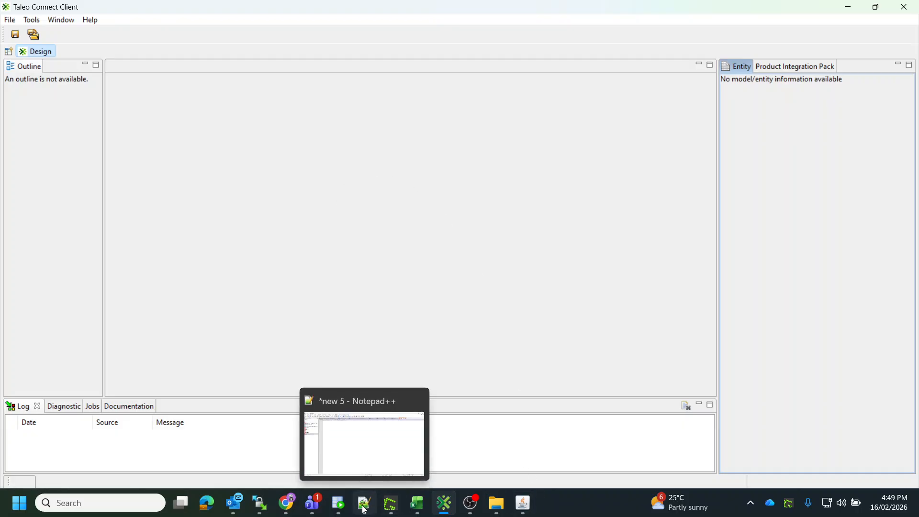
pyautogui.click(9, 19)
pyautogui.moveTo(46, 51)
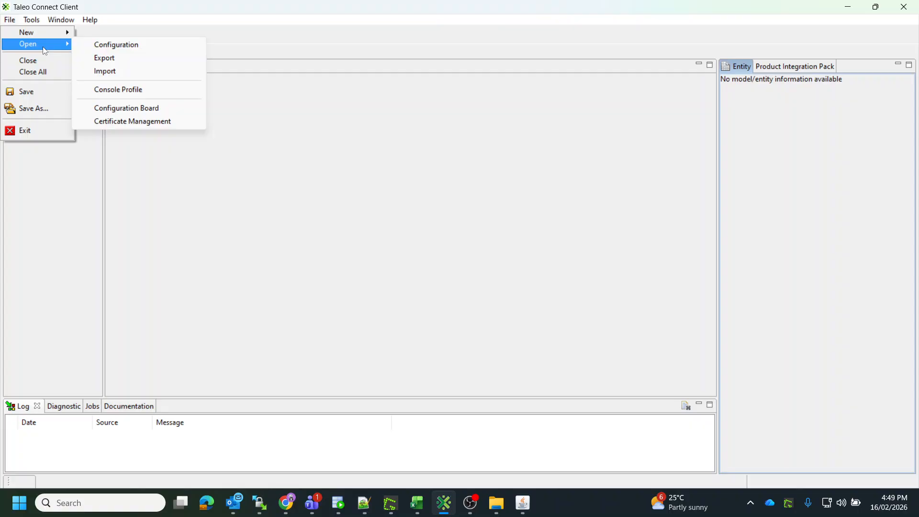
pyautogui.click(101, 72)
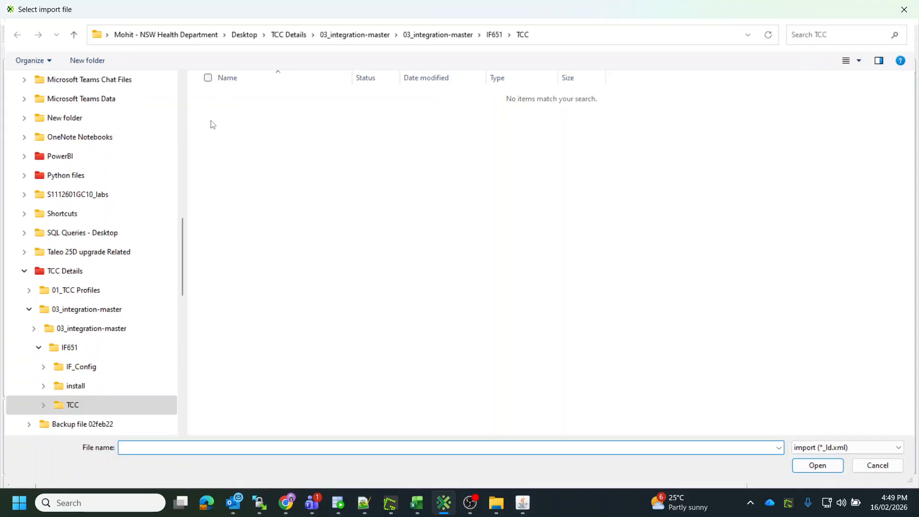
# Browse to the 03_integration-master IF6000 TCC folder and open NSWH_Locations_ld.xml.
pyautogui.click(454, 34)
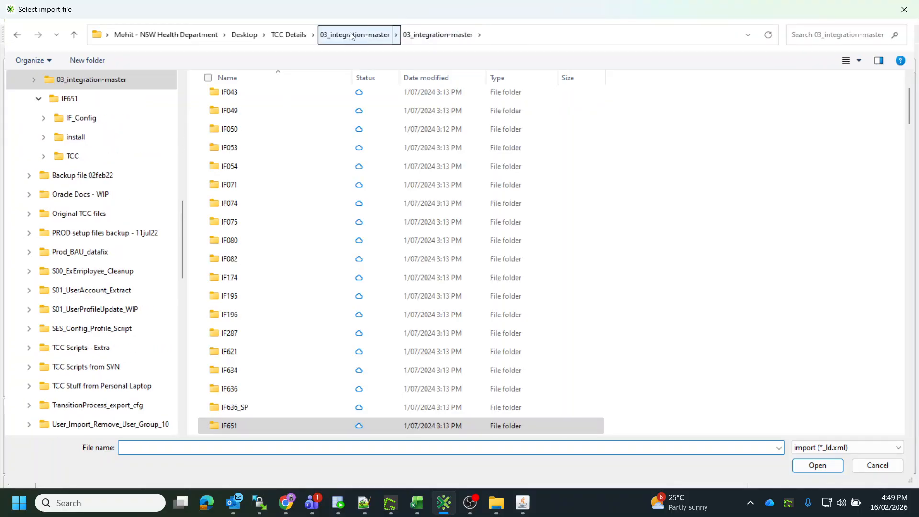
pyautogui.click(269, 79)
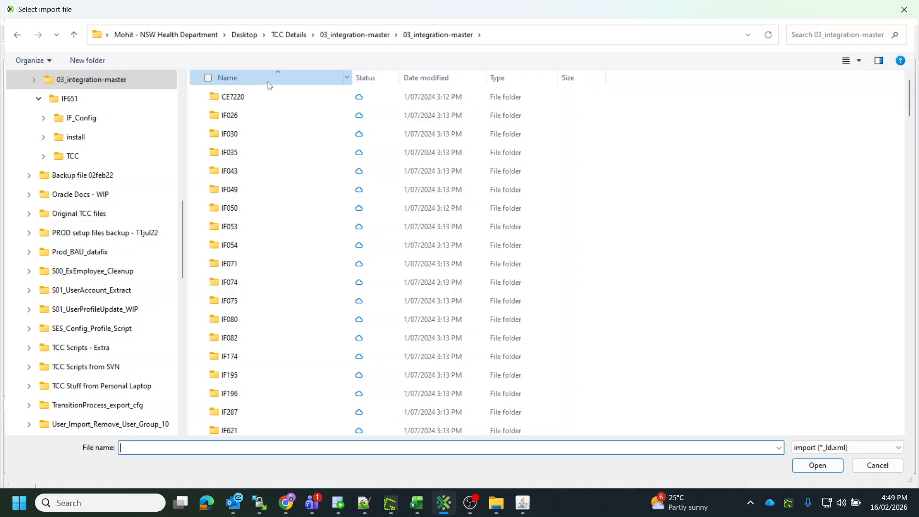
pyautogui.scroll(-1, 281, 241)
pyautogui.scroll(-5, 281, 242)
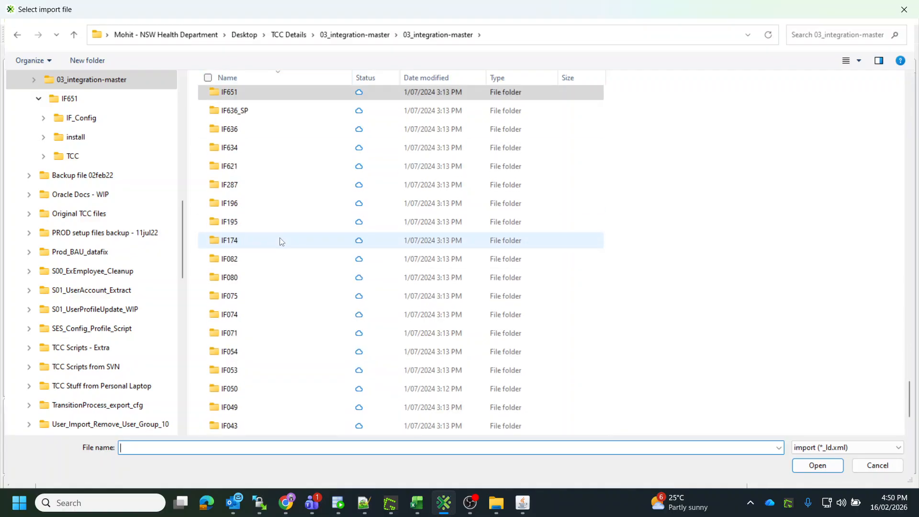
pyautogui.scroll(6, 281, 241)
pyautogui.scroll(12, 281, 241)
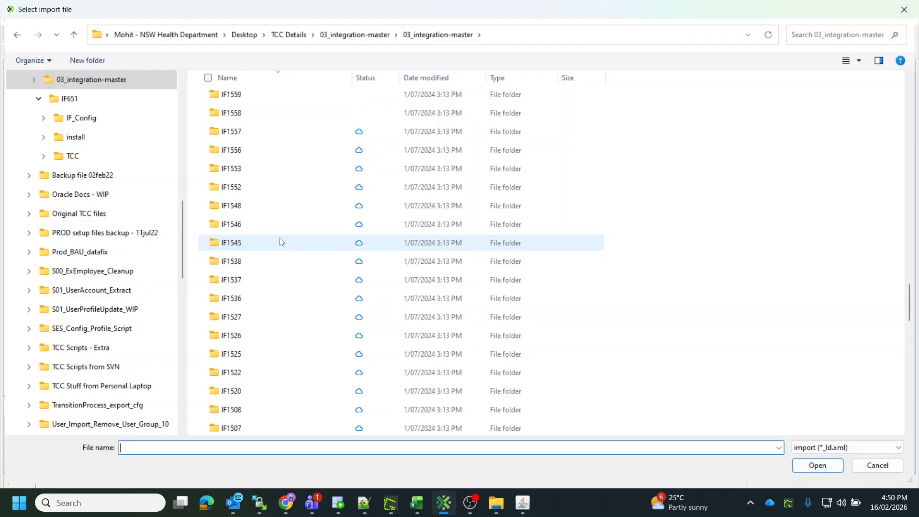
pyautogui.scroll(7, 281, 241)
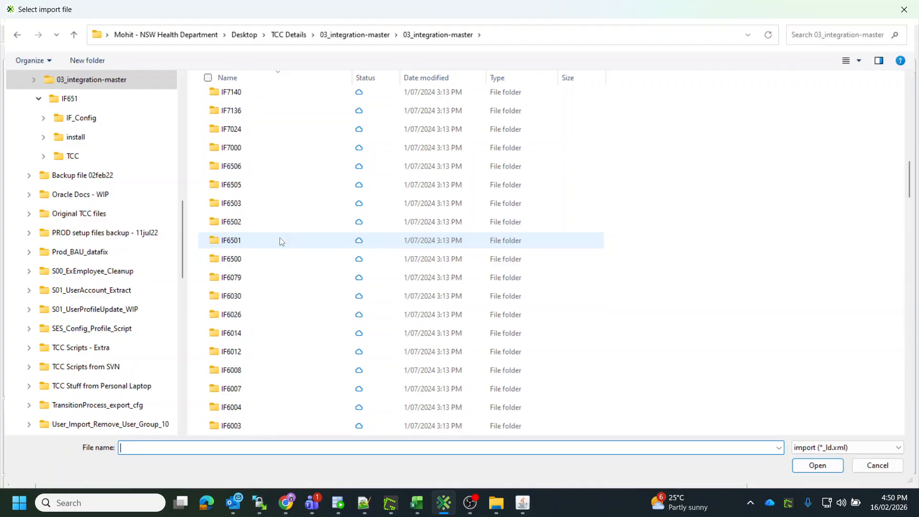
pyautogui.scroll(-2, 280, 242)
pyautogui.doubleClick(230, 315)
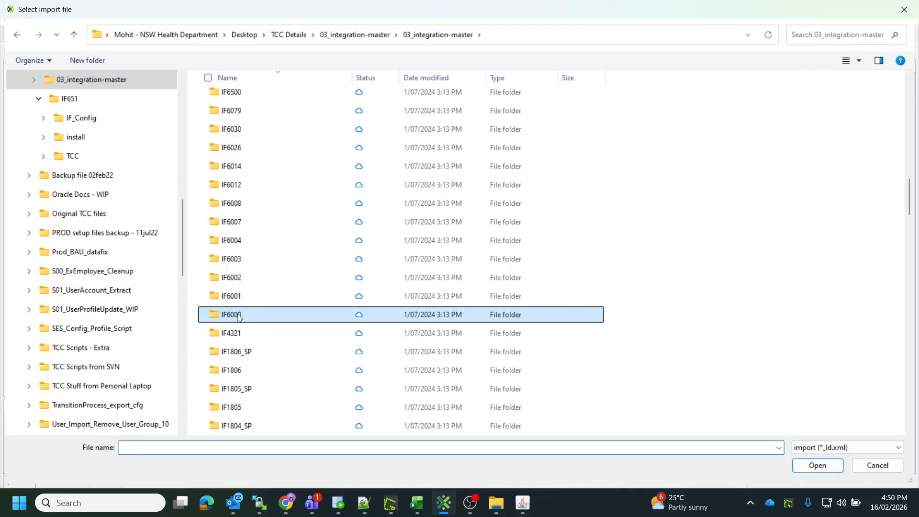
pyautogui.click(224, 140)
pyautogui.doubleClick(224, 137)
pyautogui.doubleClick(228, 98)
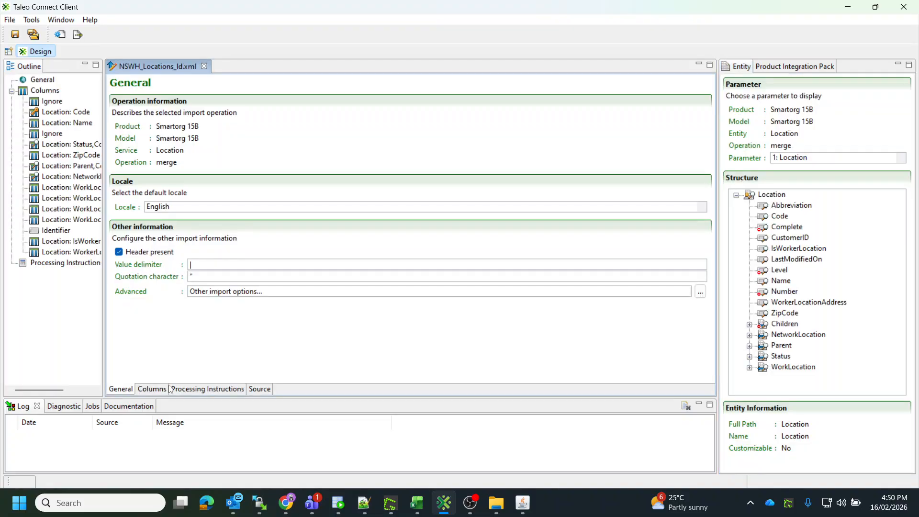
# Inspect the import's column mappings, including Status, ZipCode, Parent and WorkLocation Address1.
pyautogui.click(153, 390)
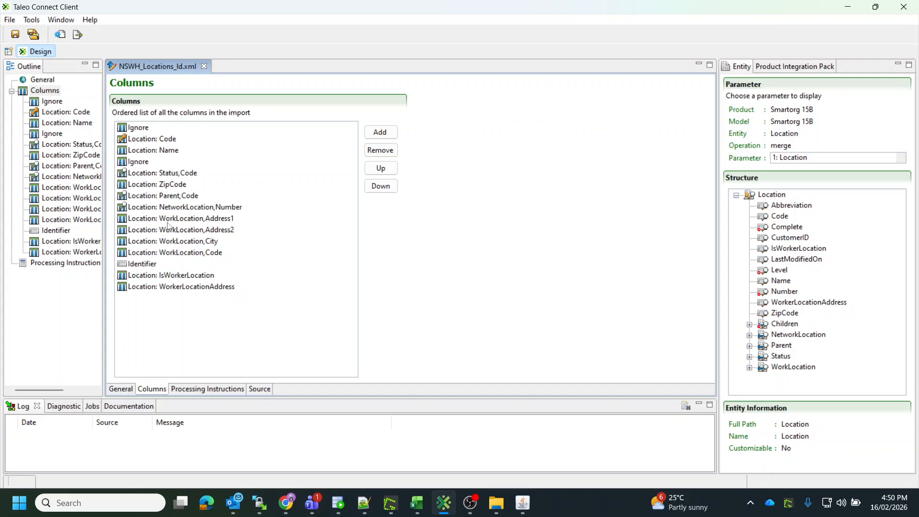
pyautogui.click(158, 152)
pyautogui.click(160, 174)
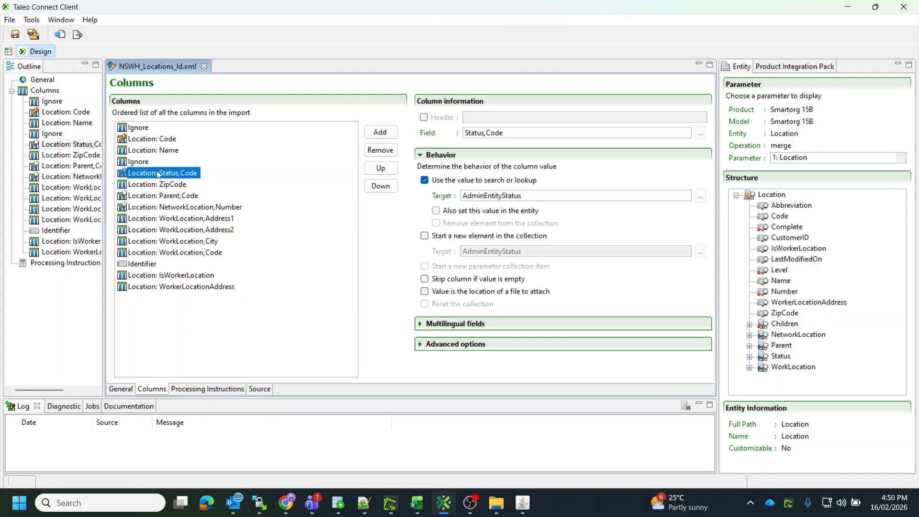
pyautogui.click(159, 187)
pyautogui.click(163, 198)
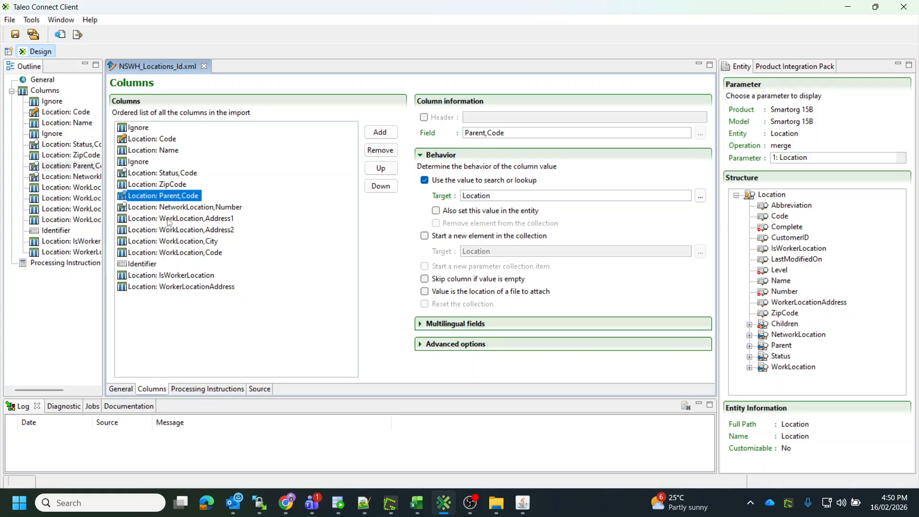
pyautogui.click(169, 221)
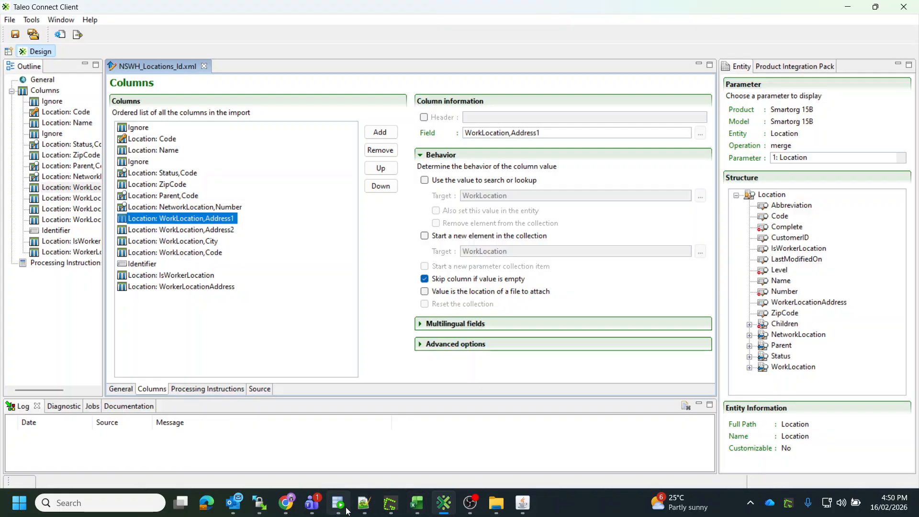
# Place the archived CSV editor beside the import columns to compare its fields, then minimize it.
pyautogui.moveTo(359, 511)
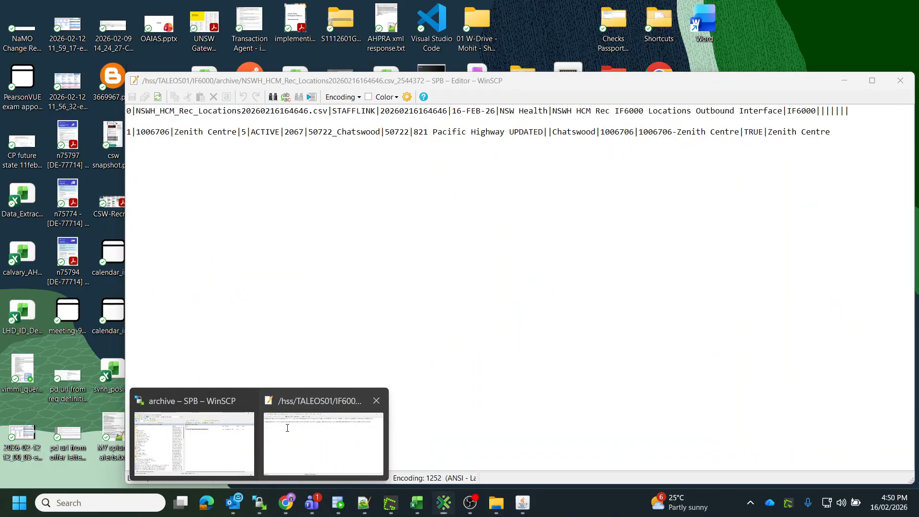
pyautogui.click(287, 429)
pyautogui.moveTo(241, 84); pyautogui.dragTo(387, 122)
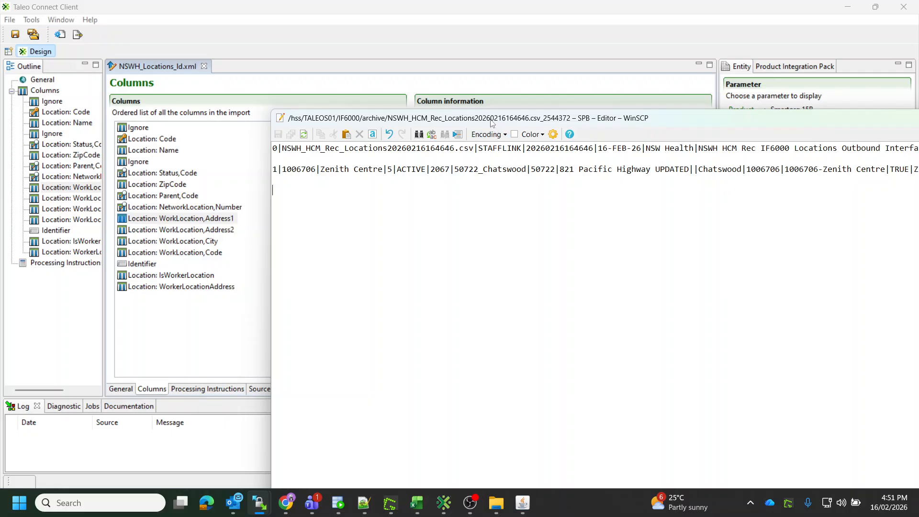
pyautogui.moveTo(487, 123); pyautogui.dragTo(366, 114)
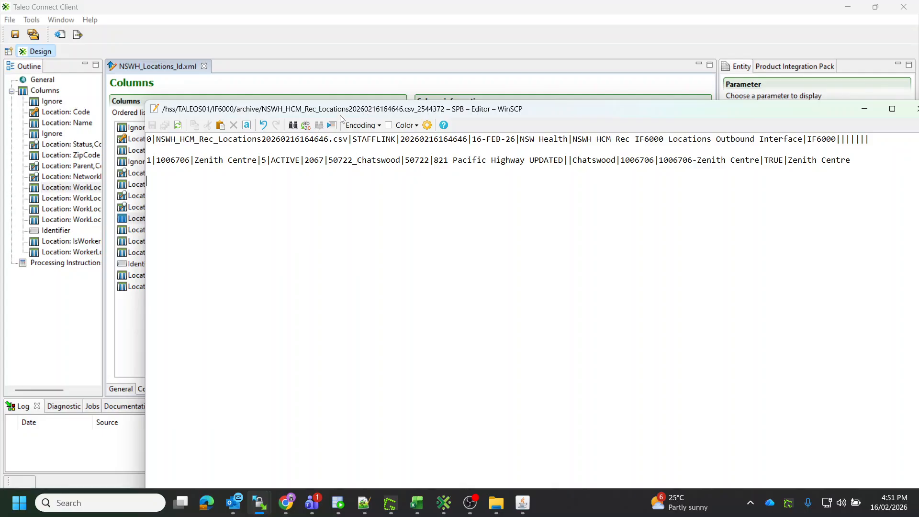
pyautogui.moveTo(339, 115); pyautogui.dragTo(429, 132)
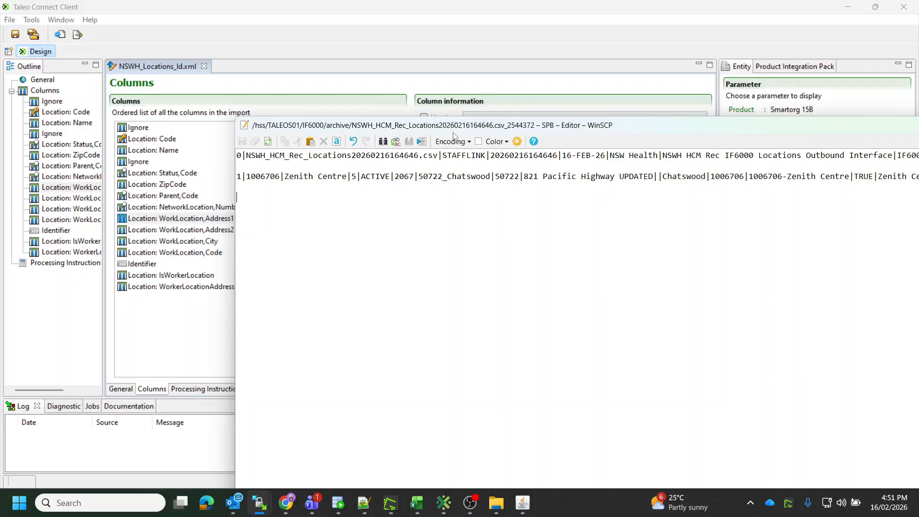
pyautogui.moveTo(816, 130); pyautogui.dragTo(686, 202)
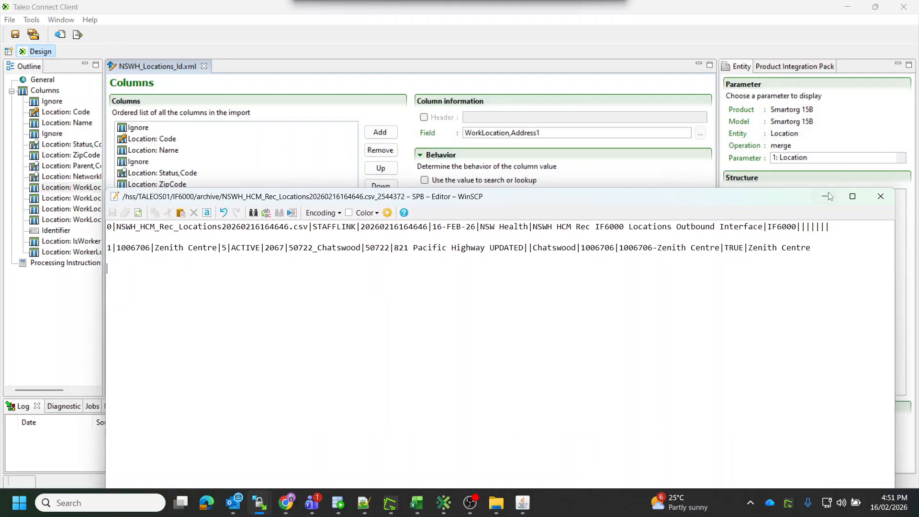
pyautogui.click(825, 195)
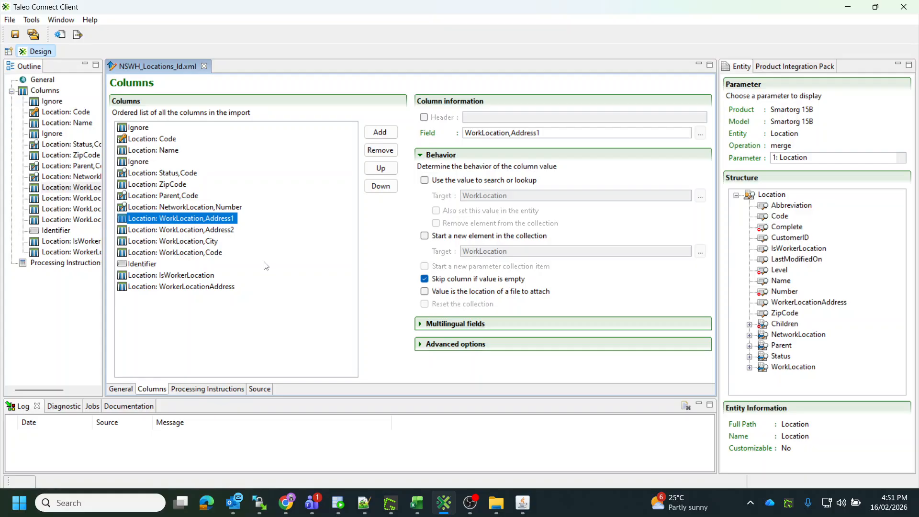
pyautogui.click(260, 503)
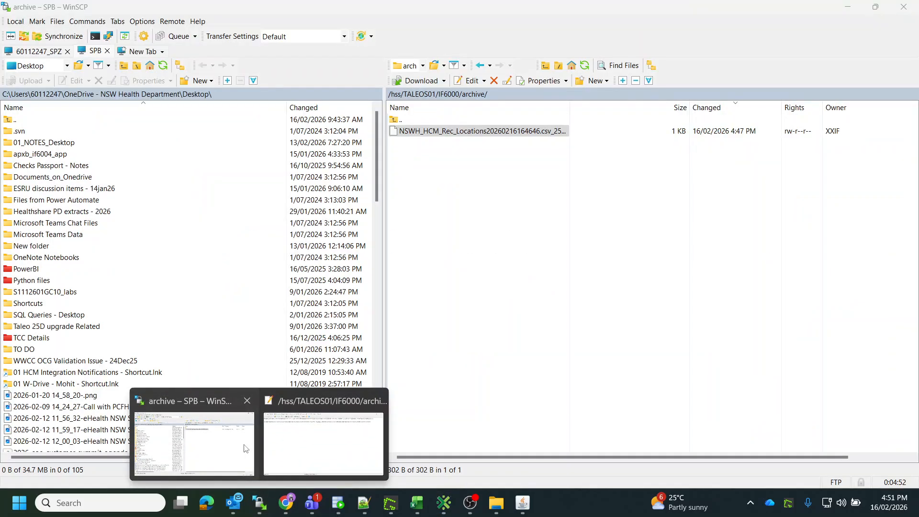
# Check the IF6000 folder and its archive folder in WinSCP, then return to Taleo Connect Client.
pyautogui.click(249, 449)
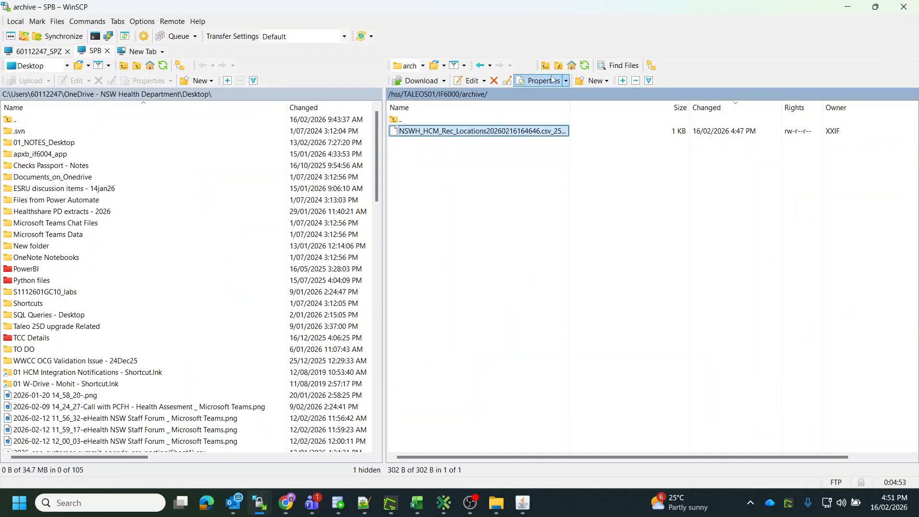
pyautogui.click(449, 95)
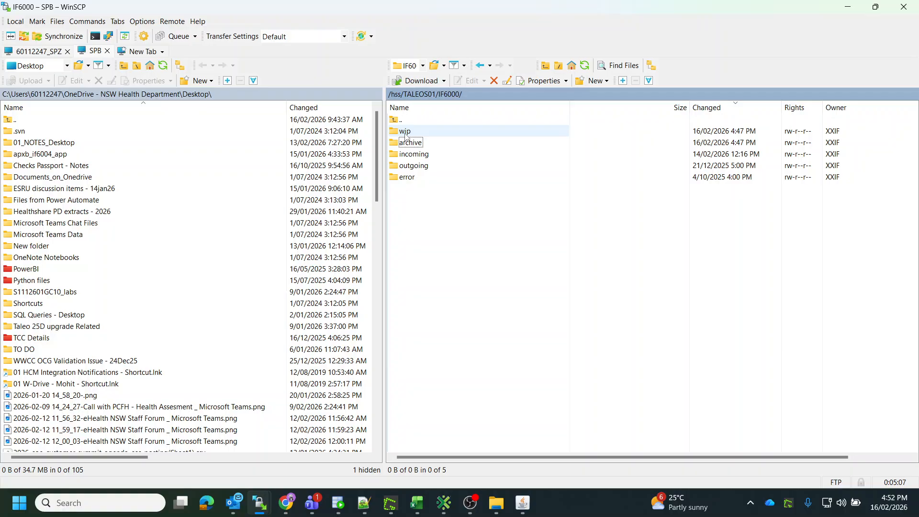
pyautogui.doubleClick(408, 143)
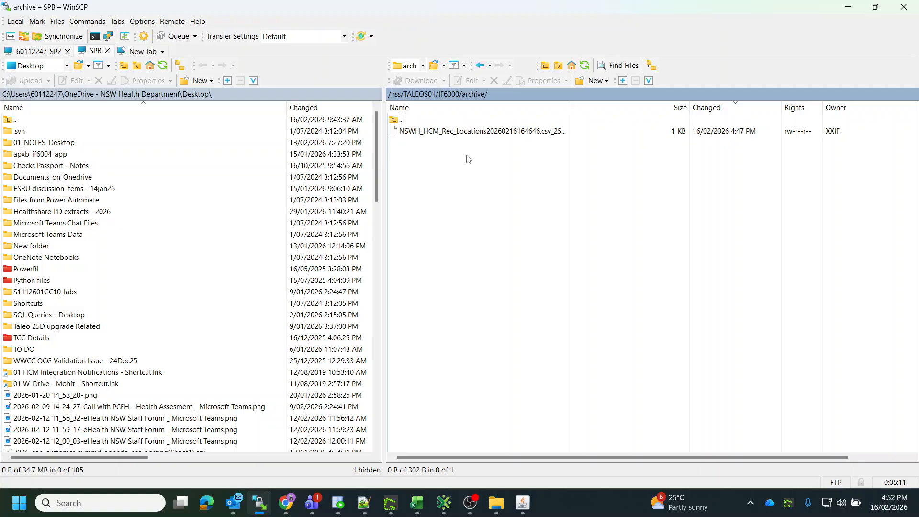
pyautogui.moveTo(445, 504)
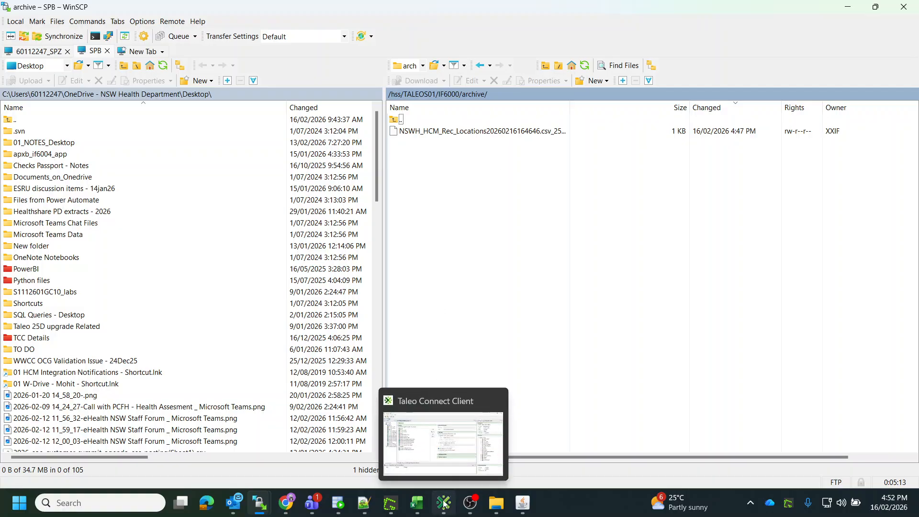
pyautogui.click(445, 503)
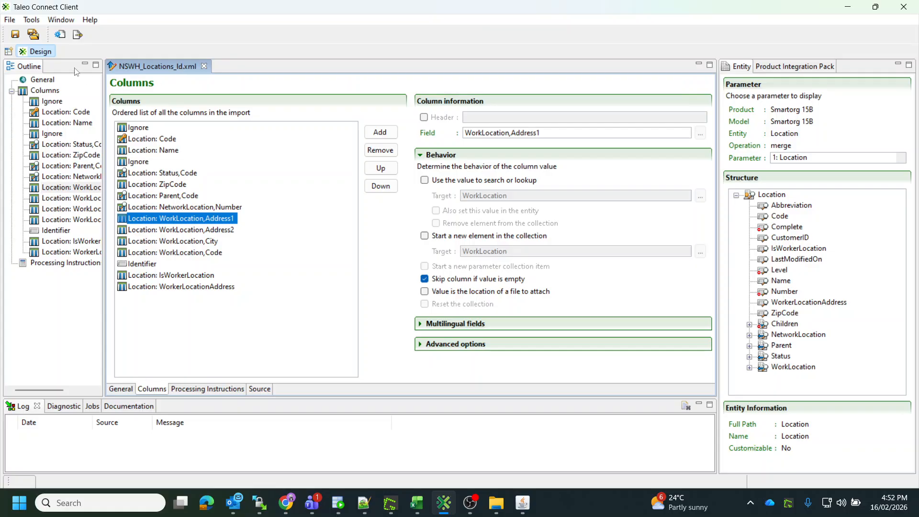
# Review the import file's General, Columns and Processing Instructions tabs.
pyautogui.click(10, 20)
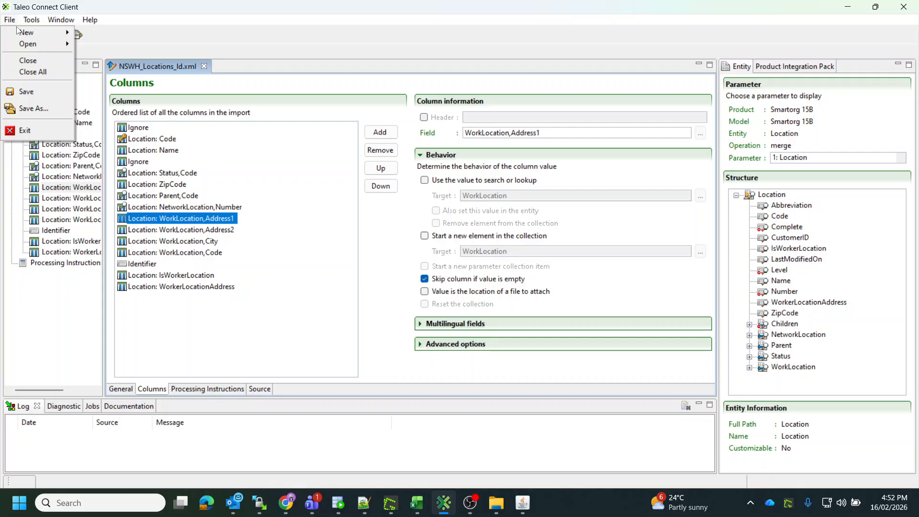
pyautogui.moveTo(28, 37)
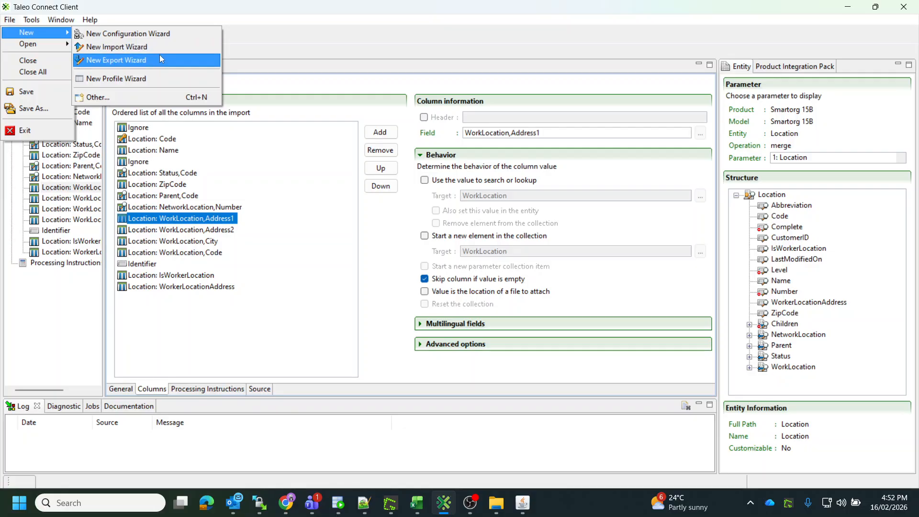
pyautogui.click(140, 243)
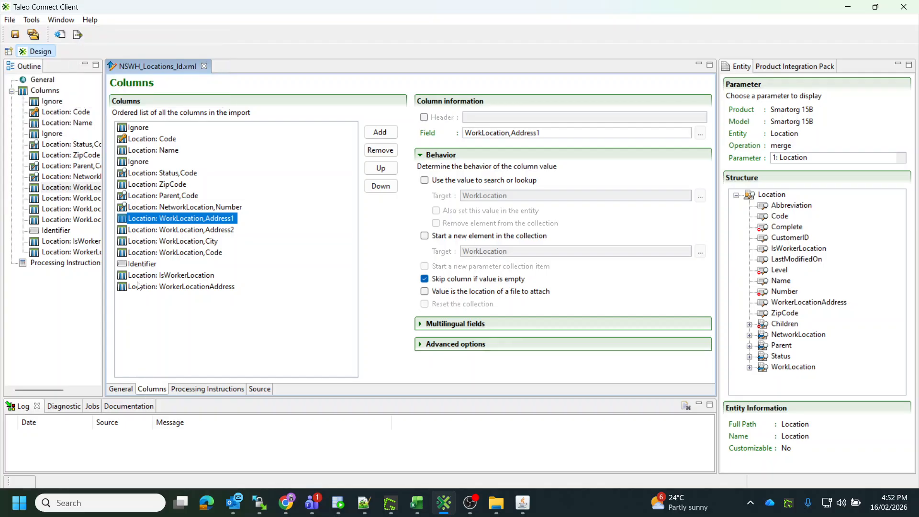
pyautogui.click(120, 390)
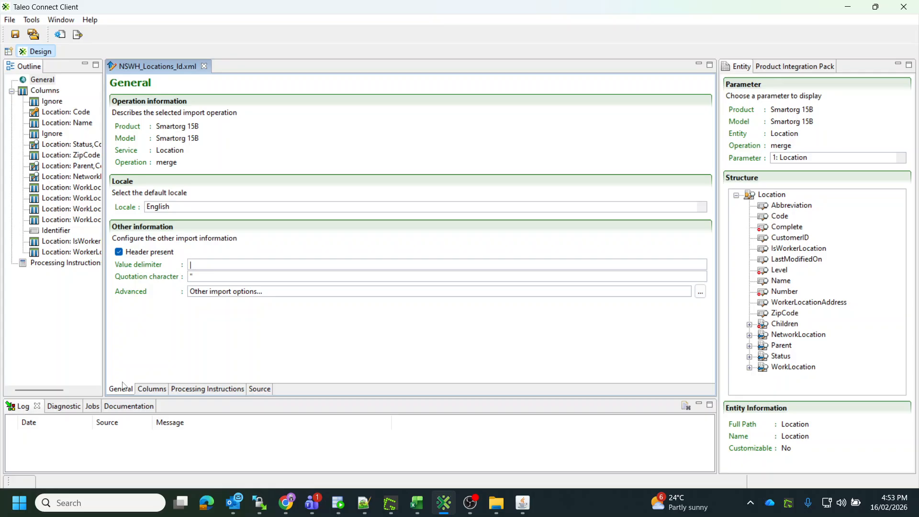
pyautogui.click(153, 389)
pyautogui.click(182, 390)
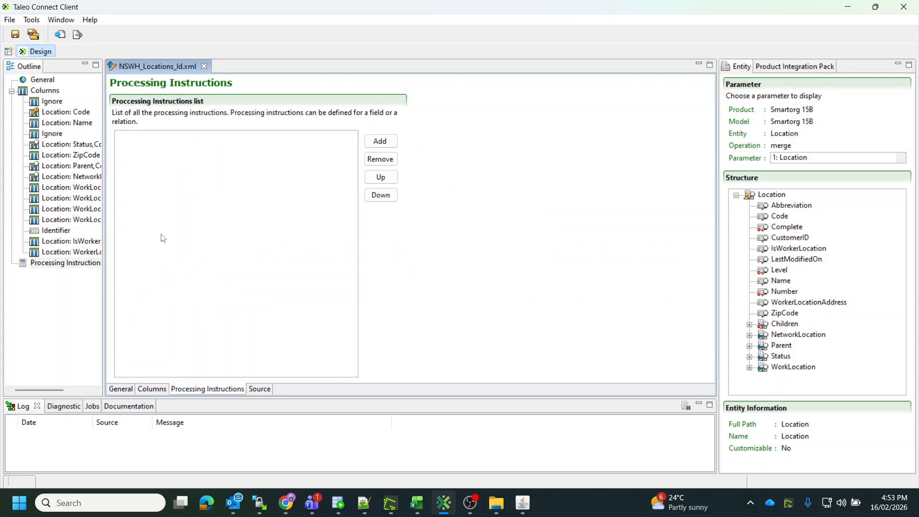
# Open the configuration file NSWH_Locations_cfg.xml from the same IF6000 TCC folder.
pyautogui.click(9, 20)
pyautogui.moveTo(31, 42)
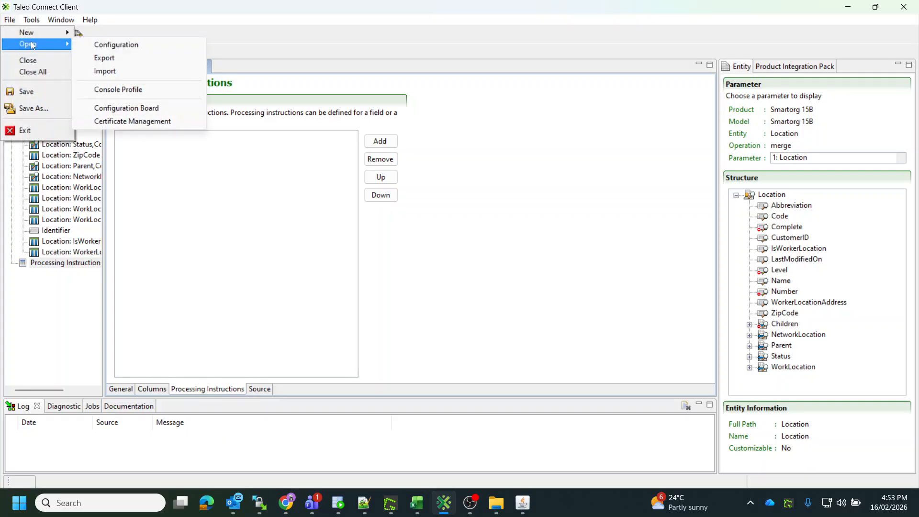
pyautogui.click(134, 47)
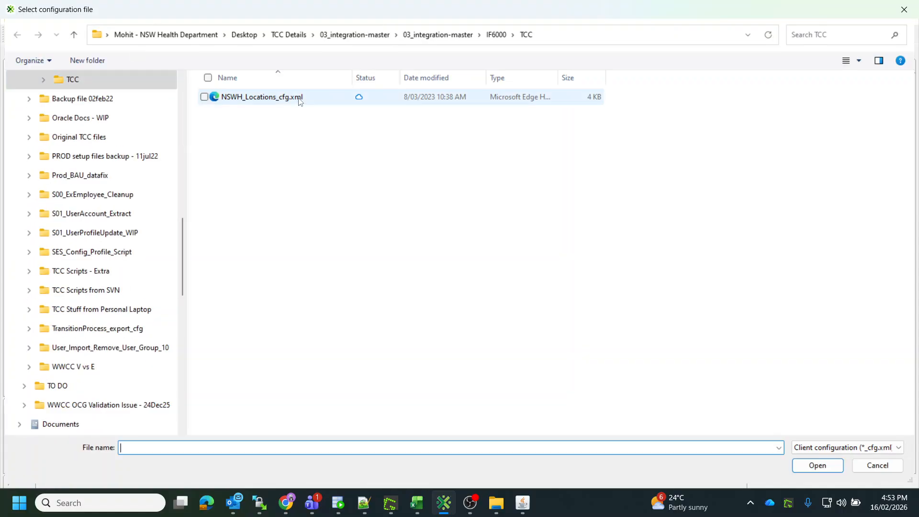
pyautogui.click(300, 98)
pyautogui.press('Return')
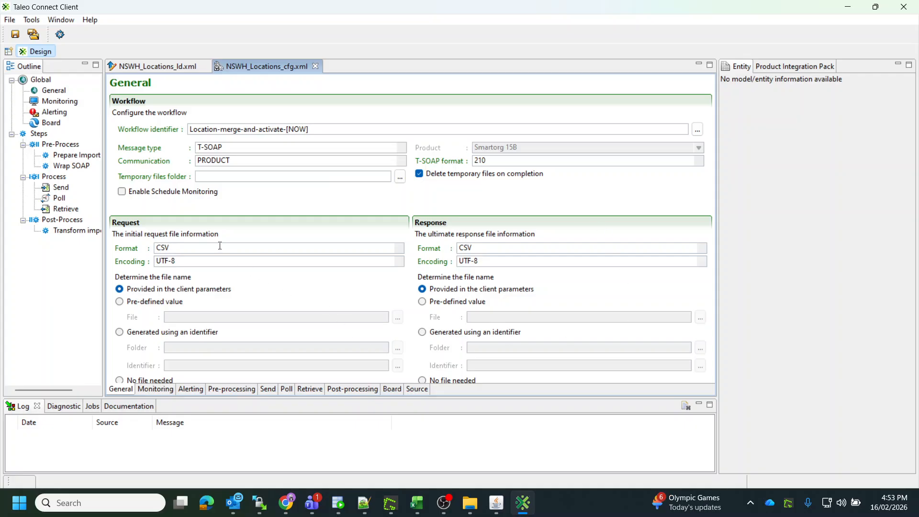
# Review the configuration's Alerting, Monitoring and Pre-processing tabs, including the Prepare Import step's file.
pyautogui.click(192, 388)
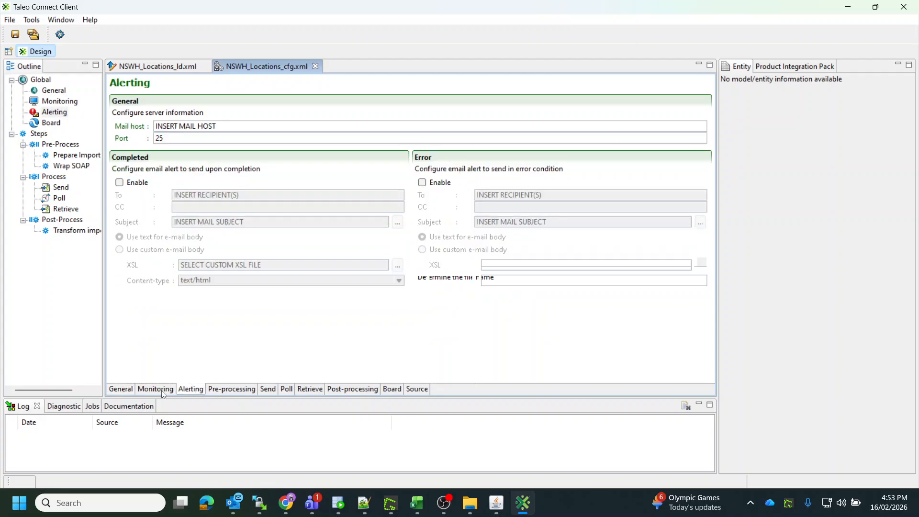
pyautogui.click(156, 389)
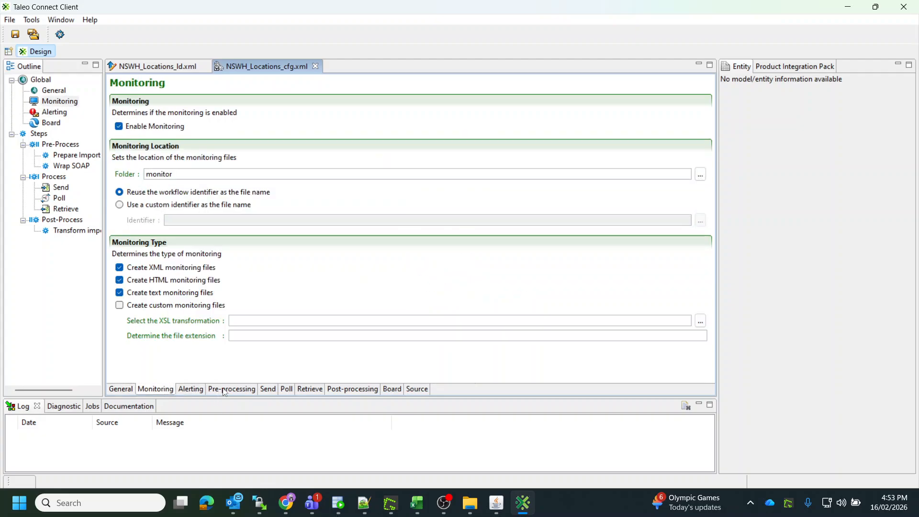
pyautogui.click(233, 389)
pyautogui.click(168, 128)
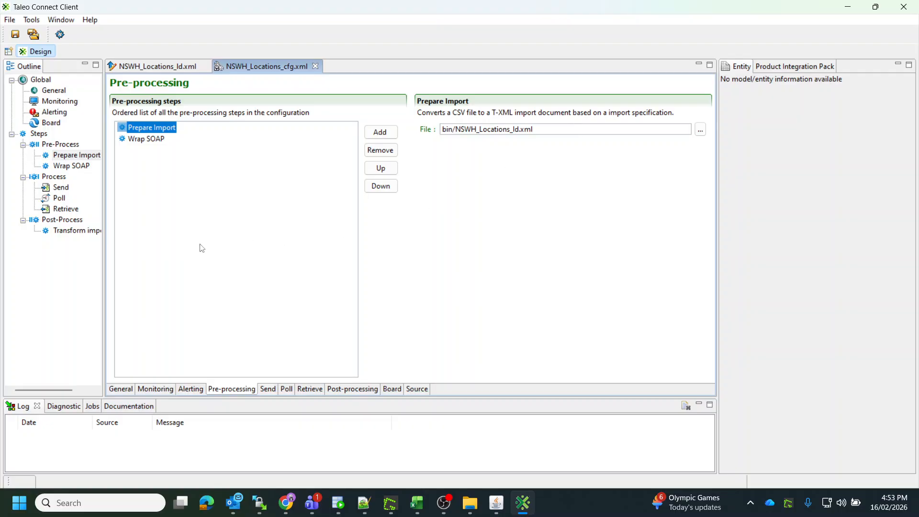
pyautogui.click(9, 20)
pyautogui.moveTo(25, 35)
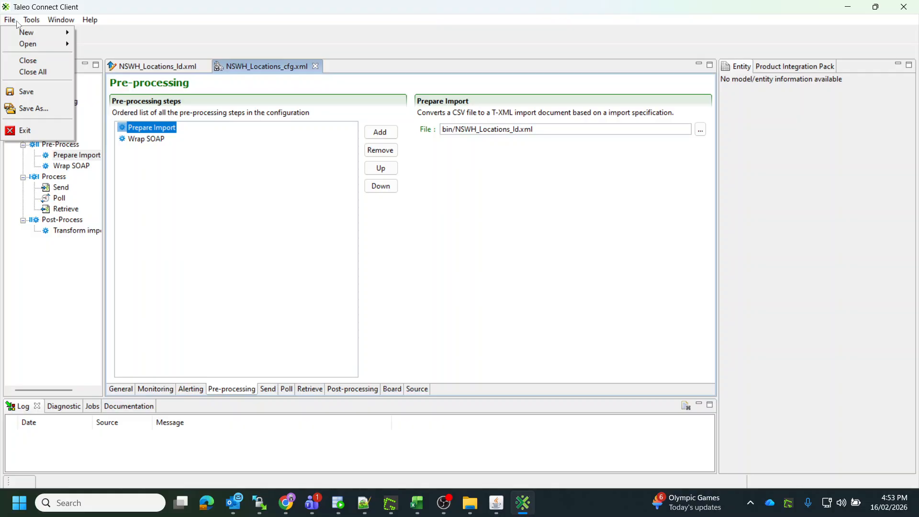
pyautogui.click(263, 3)
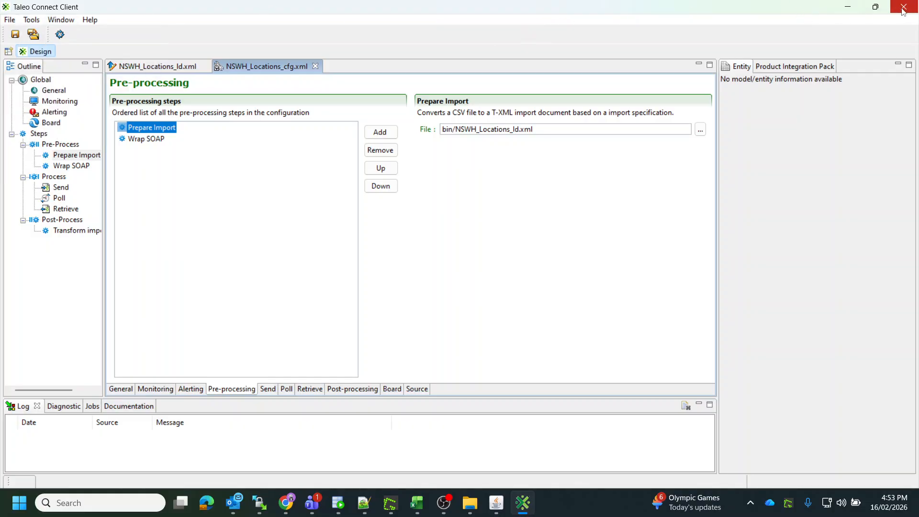
# Create a new endpoint profile for Smartorg 15B using the s01healthnswgov.taleo.net endpoint with default connection settings.
pyautogui.click(10, 20)
pyautogui.moveTo(29, 32)
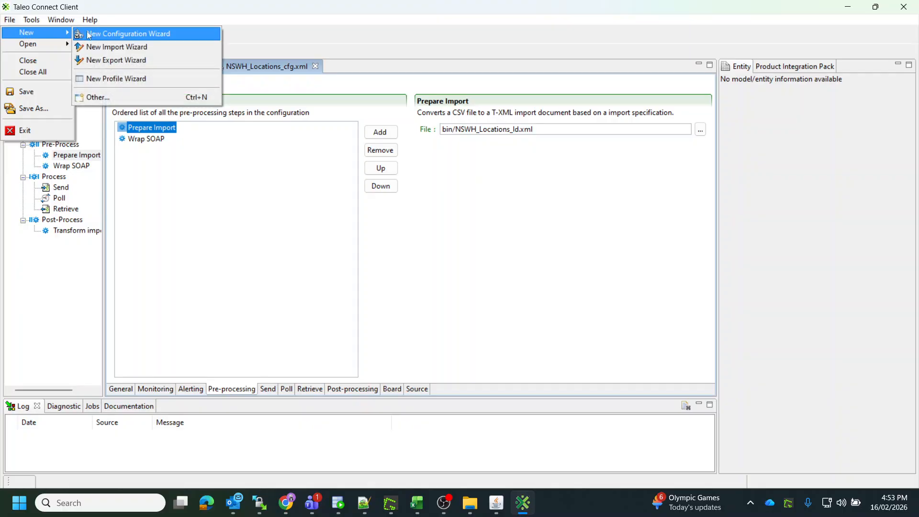
pyautogui.click(115, 79)
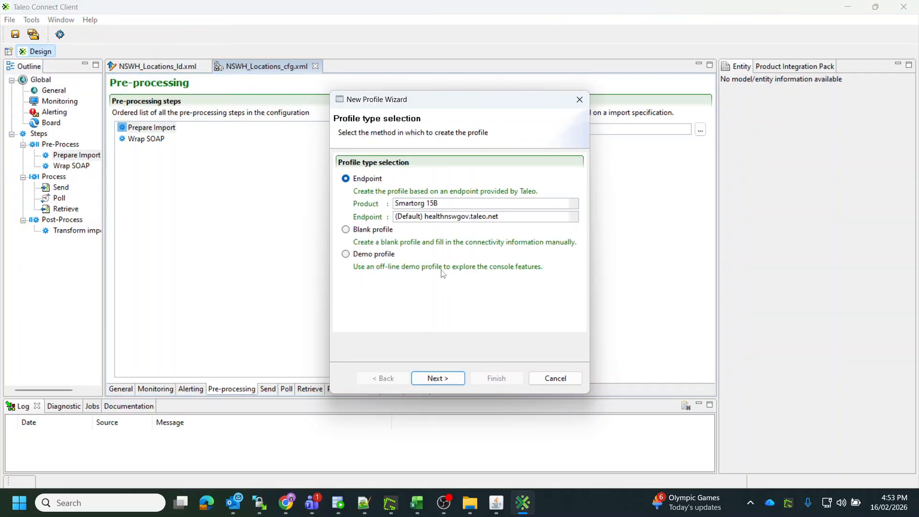
pyautogui.click(479, 217)
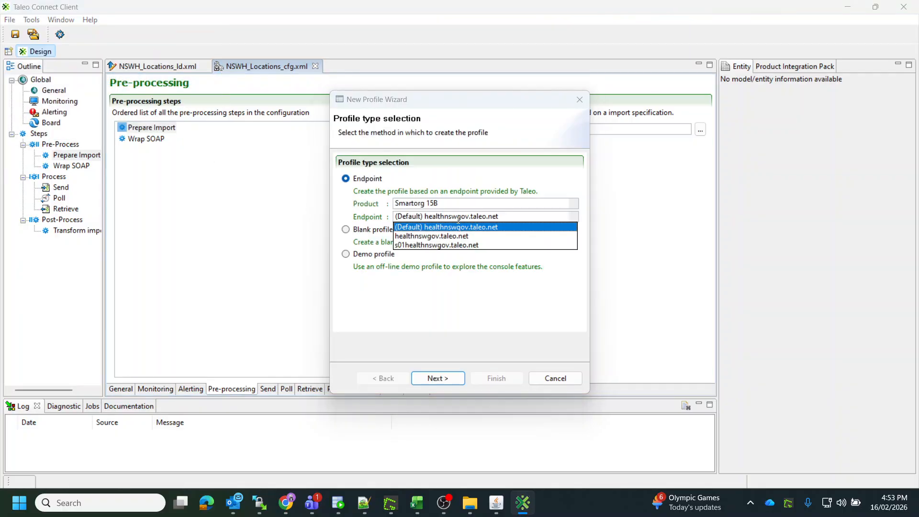
pyautogui.click(469, 246)
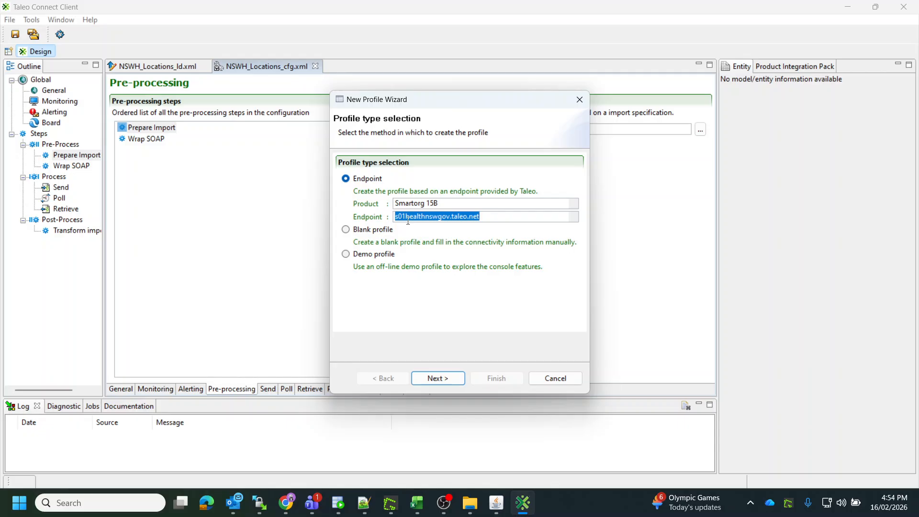
pyautogui.click(435, 378)
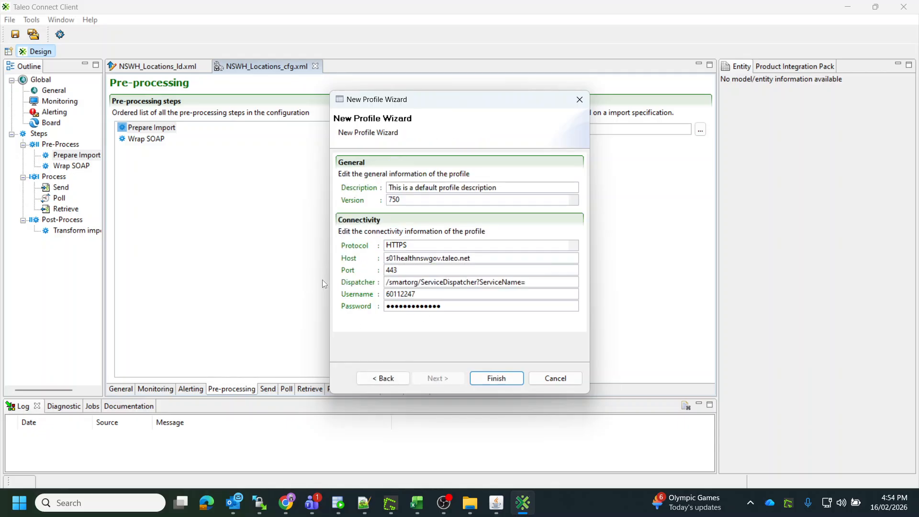
pyautogui.click(494, 378)
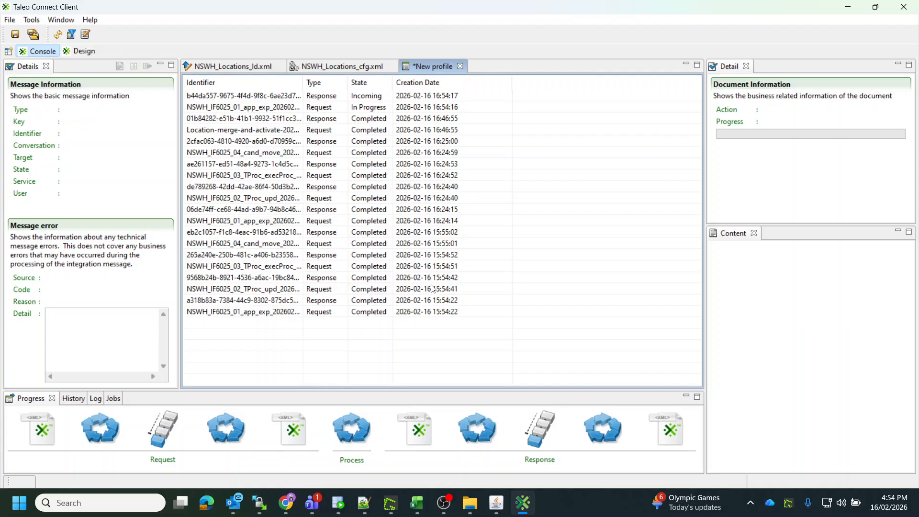
# Compare the Location-merge-and-activate request in the console with the configuration's workflow identifier.
pyautogui.click(220, 129)
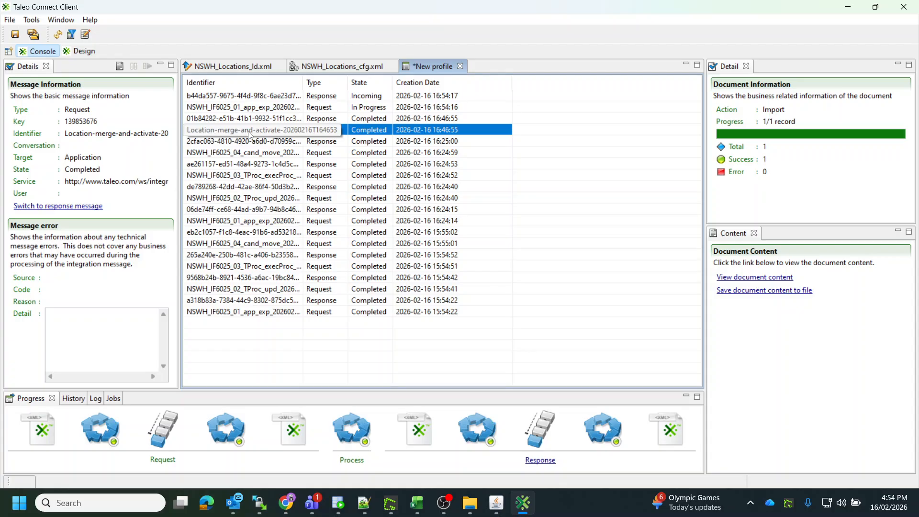
pyautogui.click(306, 66)
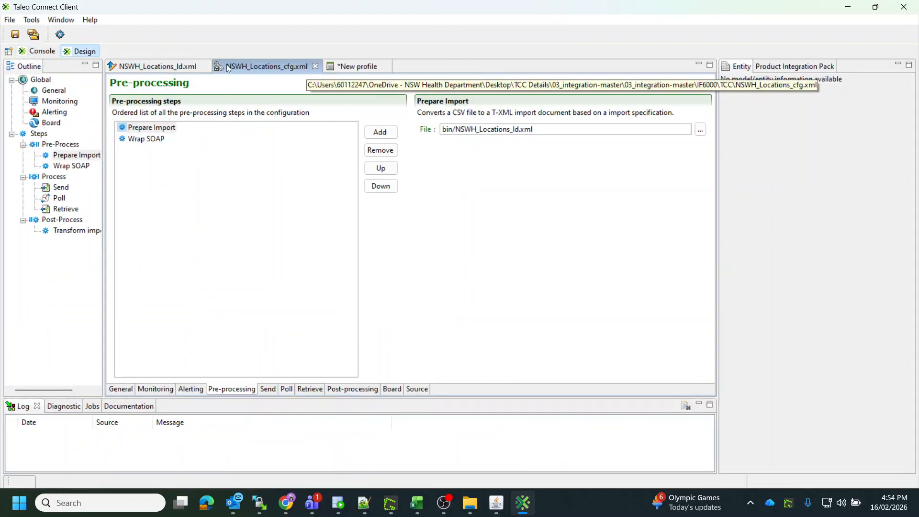
pyautogui.click(120, 389)
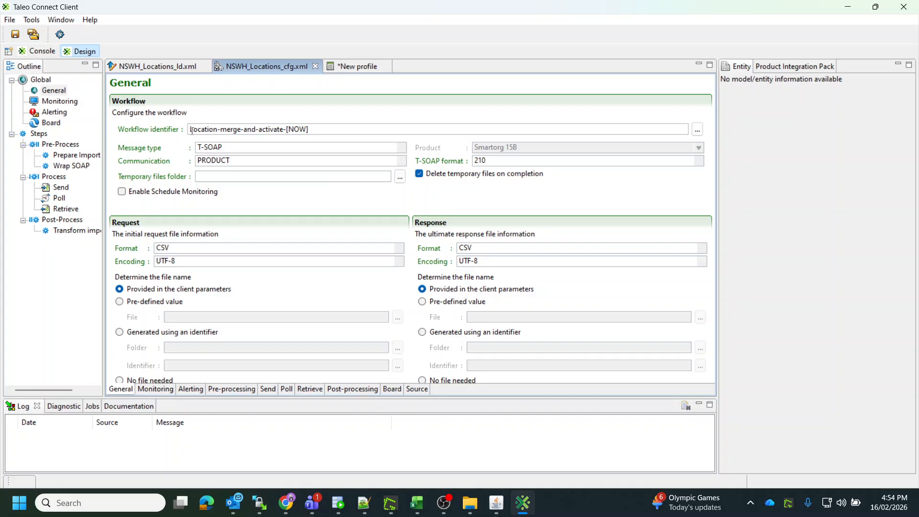
pyautogui.moveTo(191, 130); pyautogui.dragTo(281, 129)
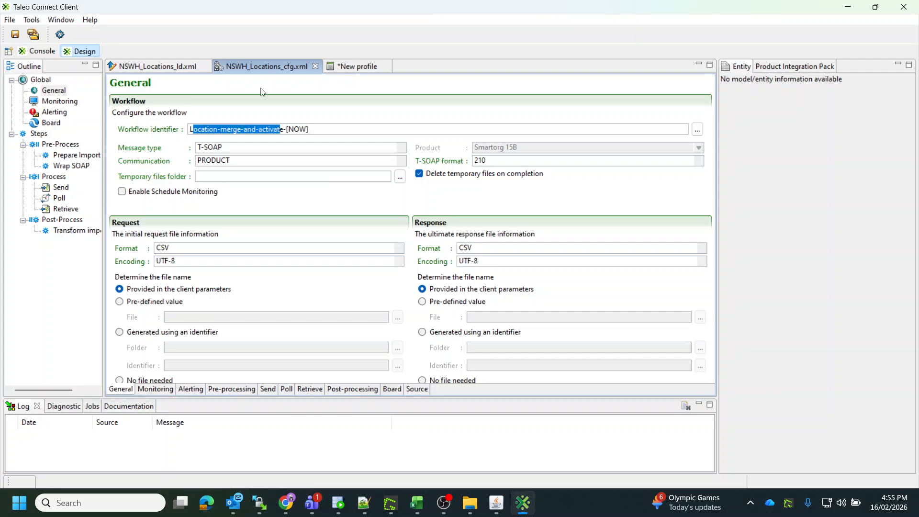
pyautogui.click(357, 66)
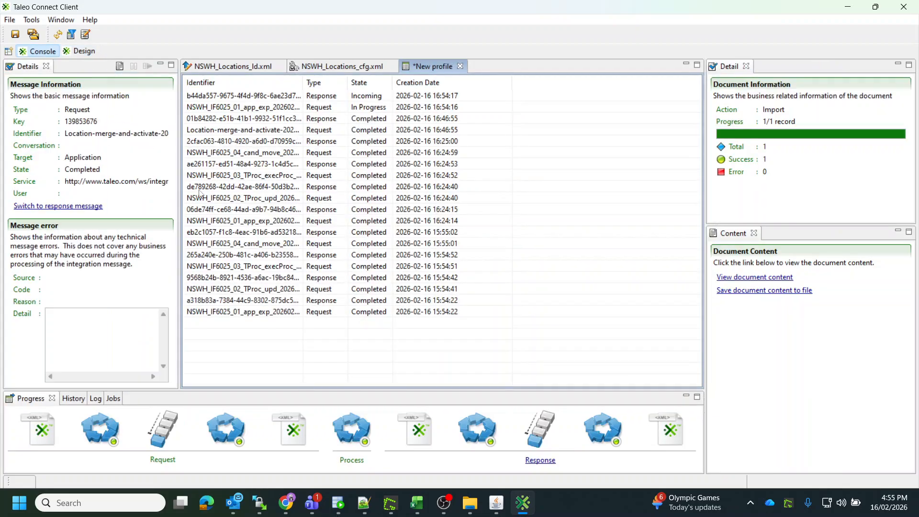
# Open the Location-merge request's document content and inspect the WorkLocation Address1 value.
pyautogui.click(235, 131)
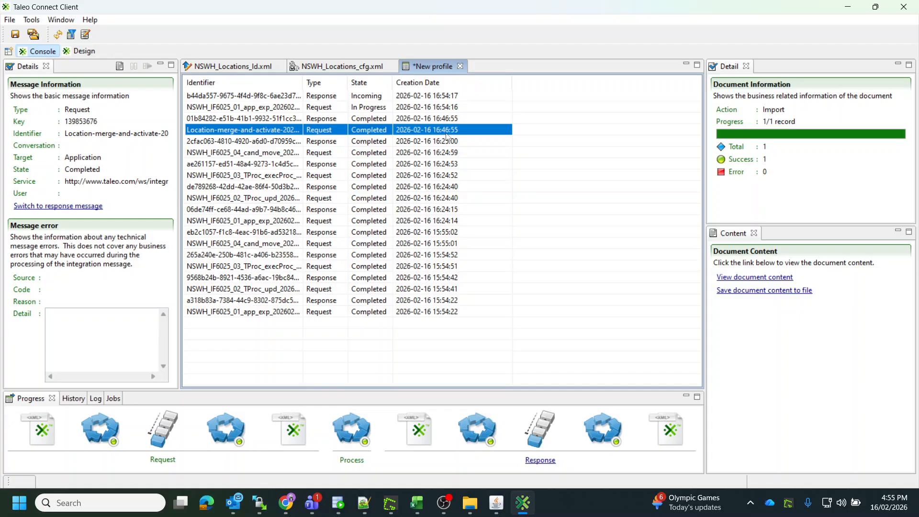
pyautogui.click(769, 281)
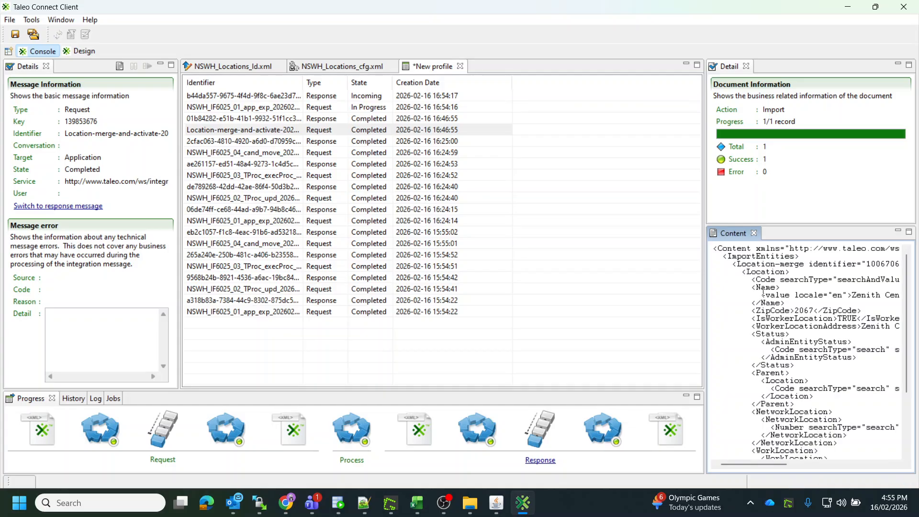
pyautogui.moveTo(702, 296); pyautogui.dragTo(530, 295)
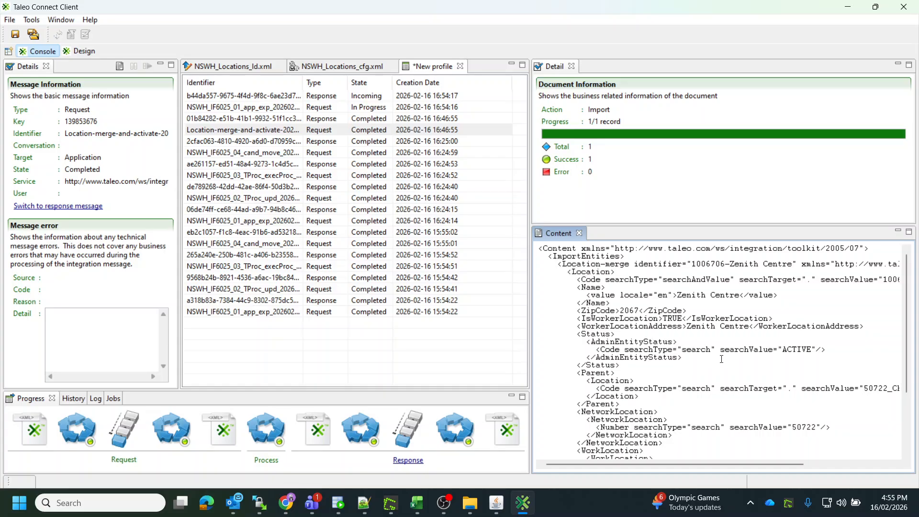
pyautogui.scroll(-4, 722, 359)
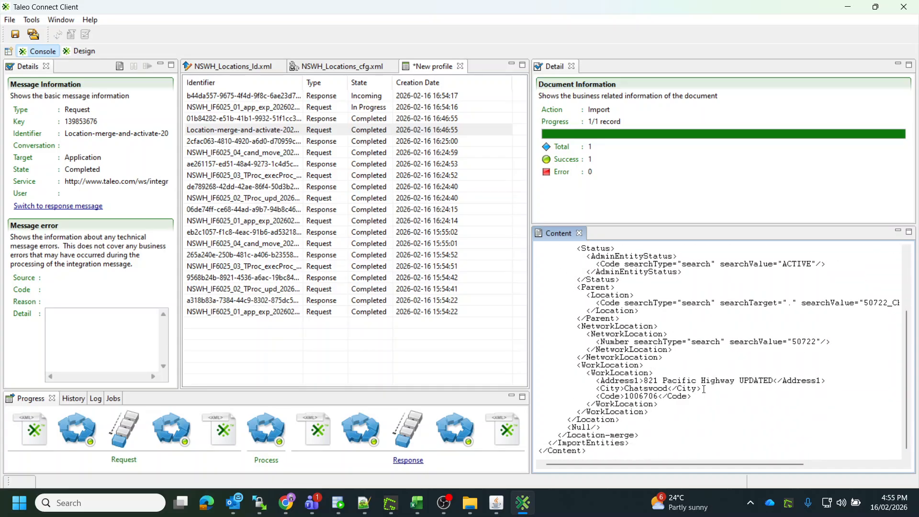
pyautogui.moveTo(650, 381); pyautogui.dragTo(772, 378)
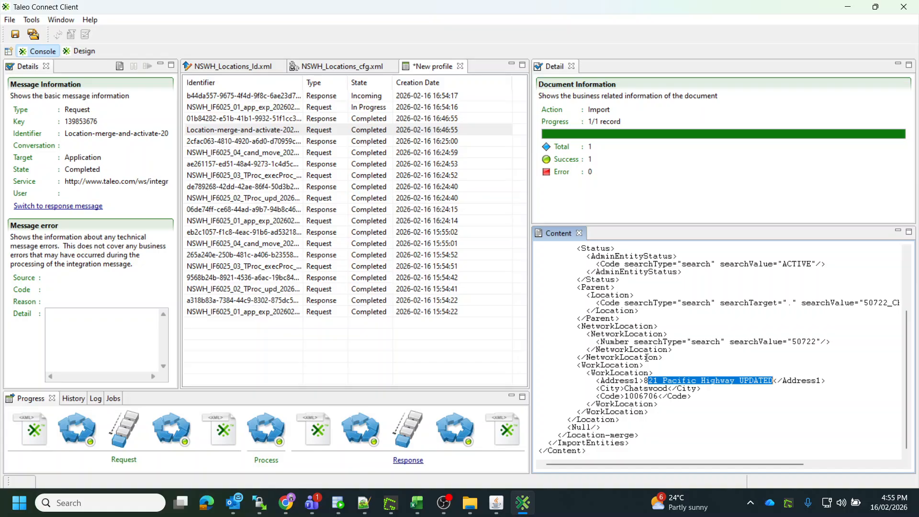
pyautogui.moveTo(292, 508)
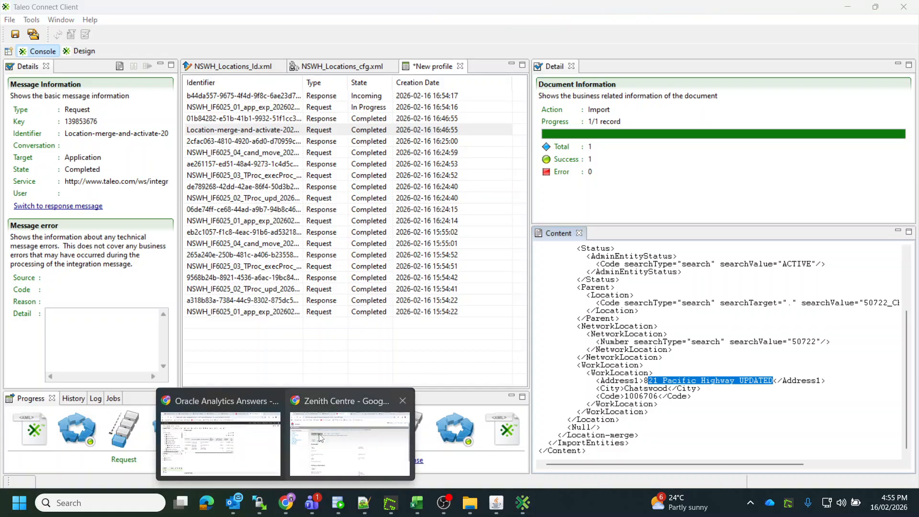
# Navigate the Taleo location structure from Configuration through SmartOrg Administration down to Australia, New South Wales and Sydney's second page.
pyautogui.click(383, 445)
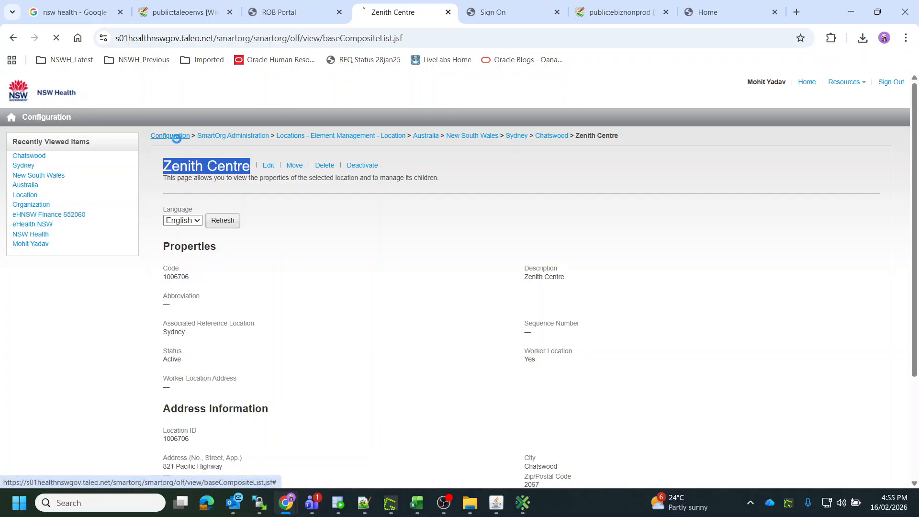
pyautogui.click(173, 137)
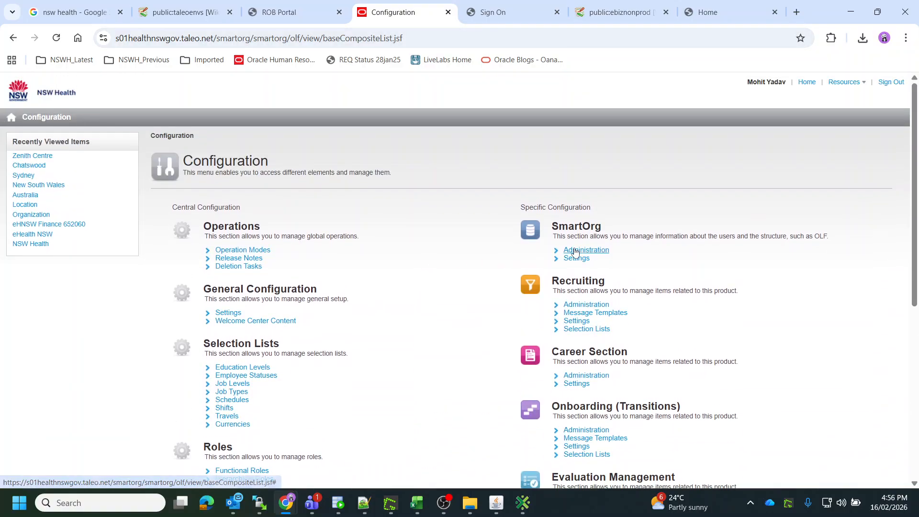
pyautogui.click(575, 250)
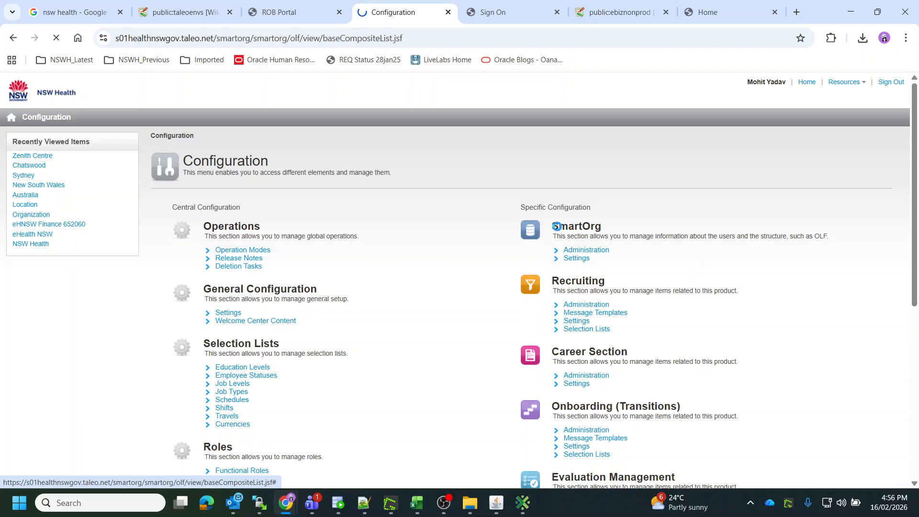
pyautogui.scroll(-1, 242, 313)
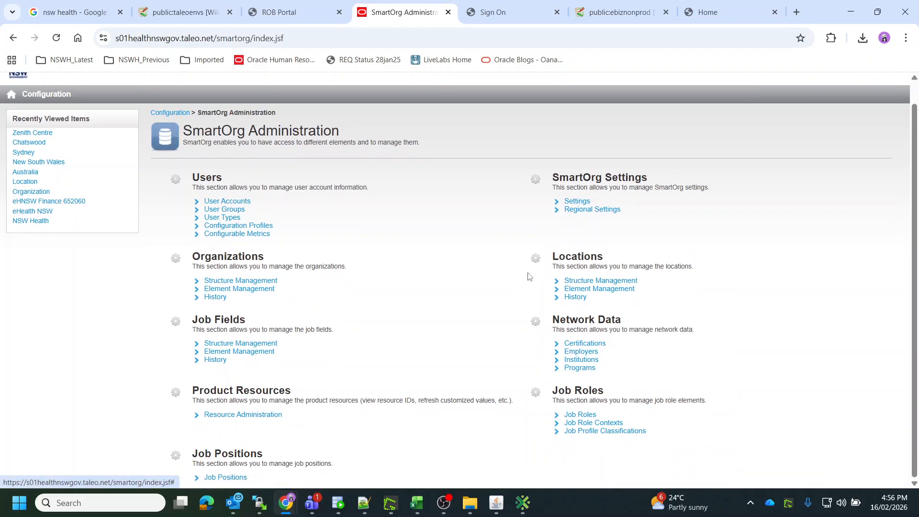
pyautogui.click(578, 290)
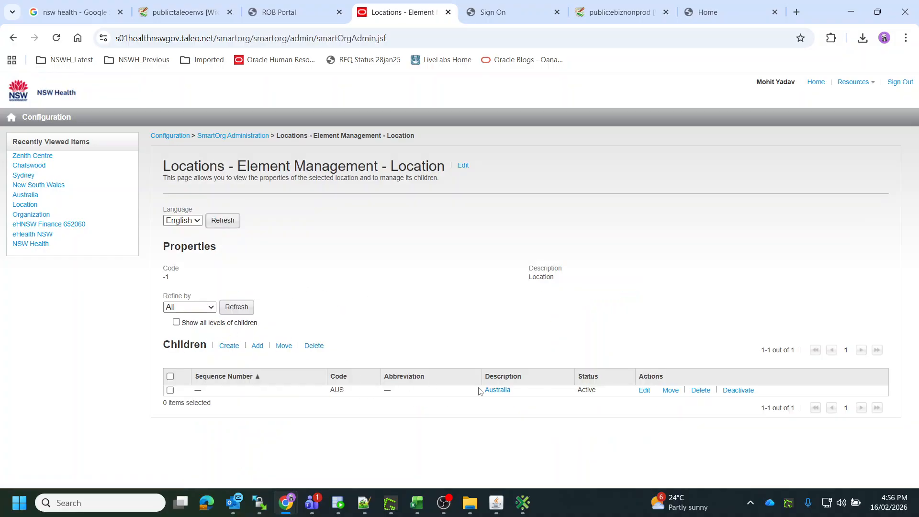
pyautogui.click(495, 391)
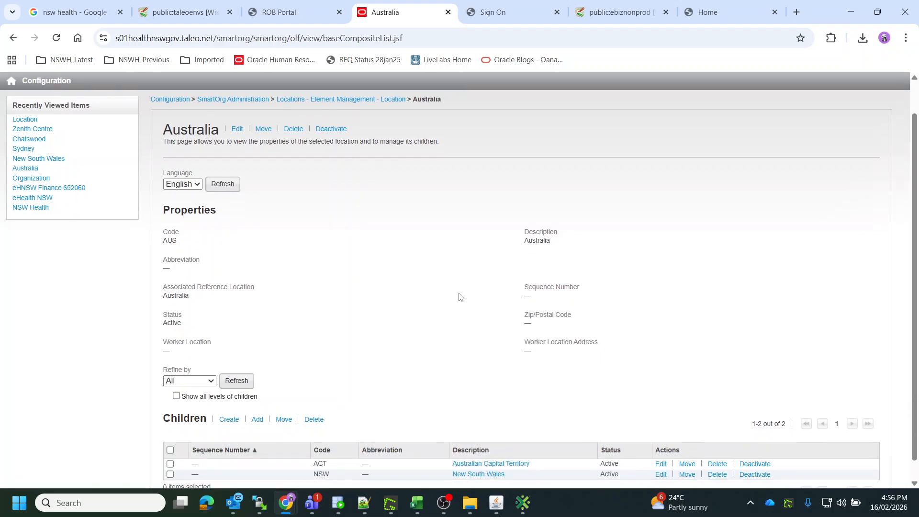
pyautogui.scroll(-3, 460, 300)
pyautogui.click(479, 454)
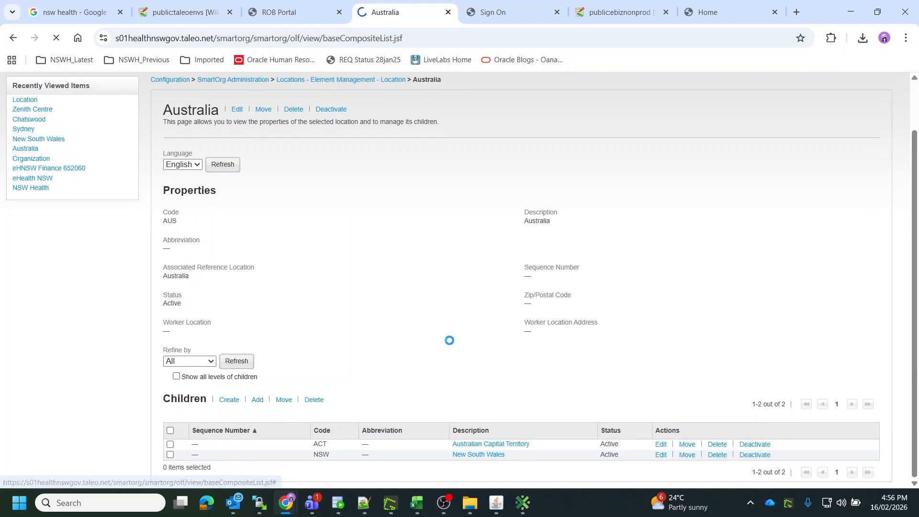
pyautogui.scroll(-4, 449, 344)
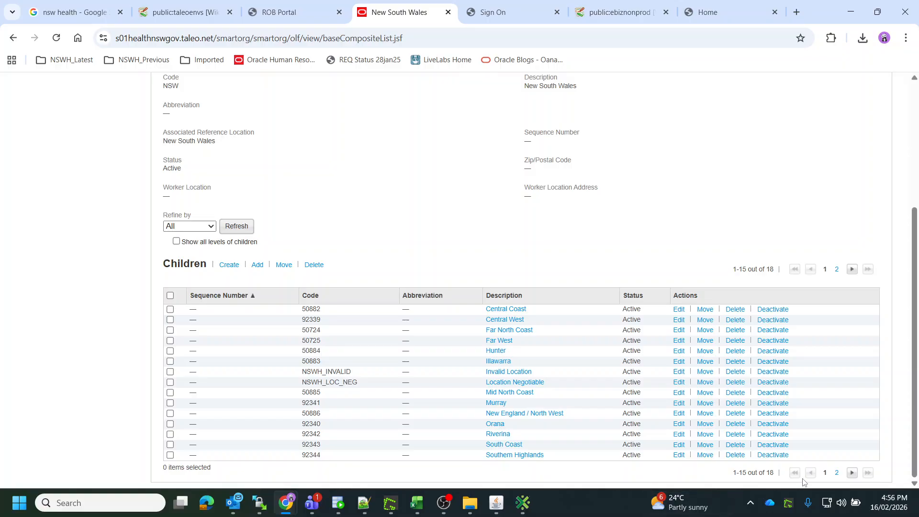
pyautogui.click(497, 404)
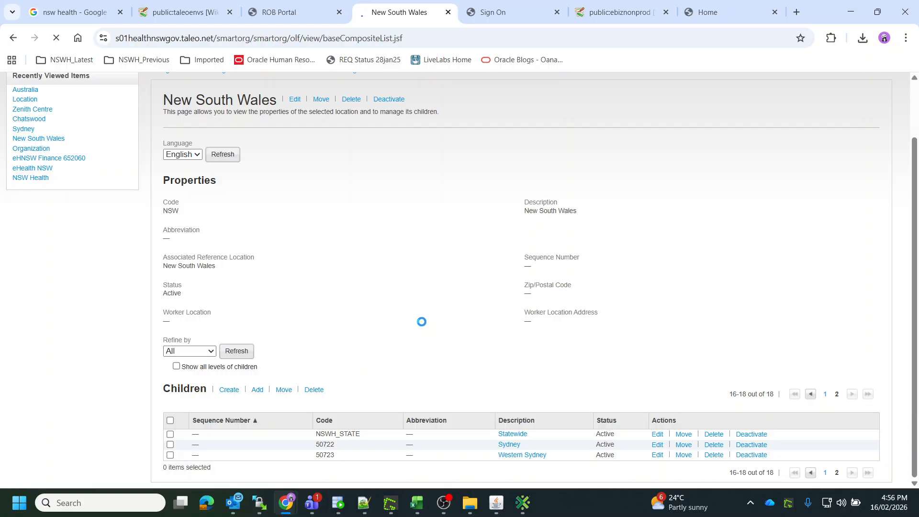
pyautogui.scroll(-4, 422, 323)
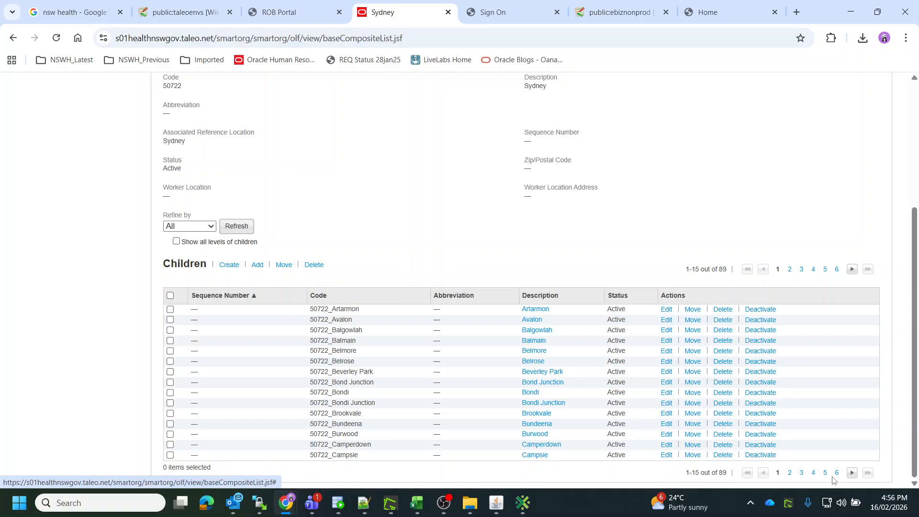
pyautogui.click(789, 474)
# Open Chatswood's Zenith Centre location and inspect its Address (No., Street, App.) value.
pyautogui.scroll(-4, 496, 338)
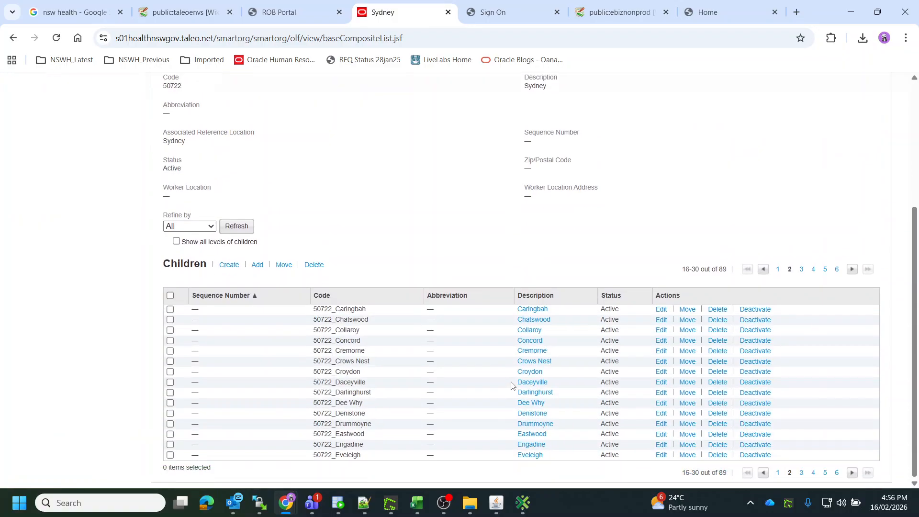
pyautogui.click(531, 320)
pyautogui.scroll(-3, 467, 313)
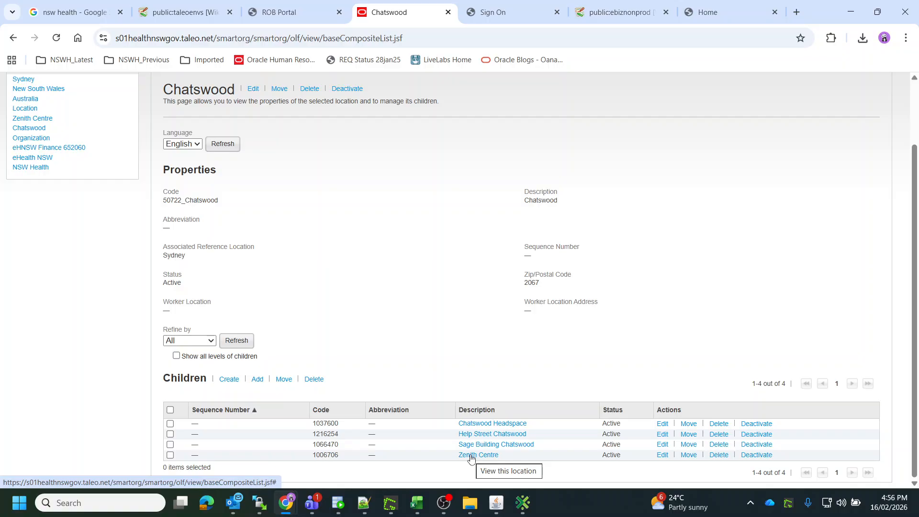
pyautogui.click(472, 456)
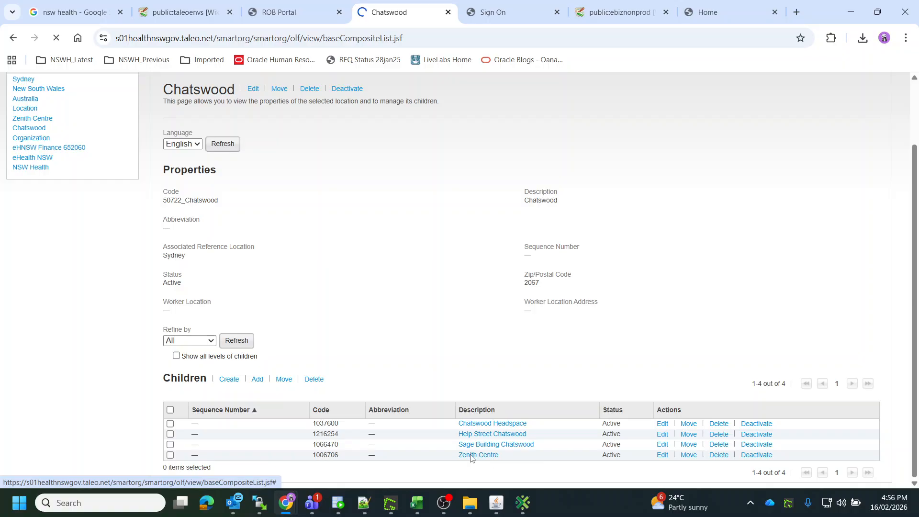
pyautogui.scroll(-2, 252, 309)
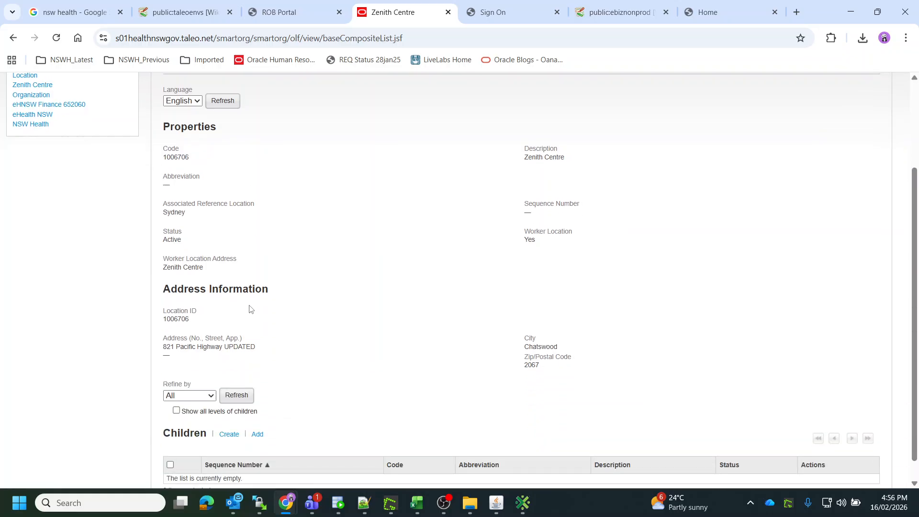
pyautogui.tripleClick(220, 350)
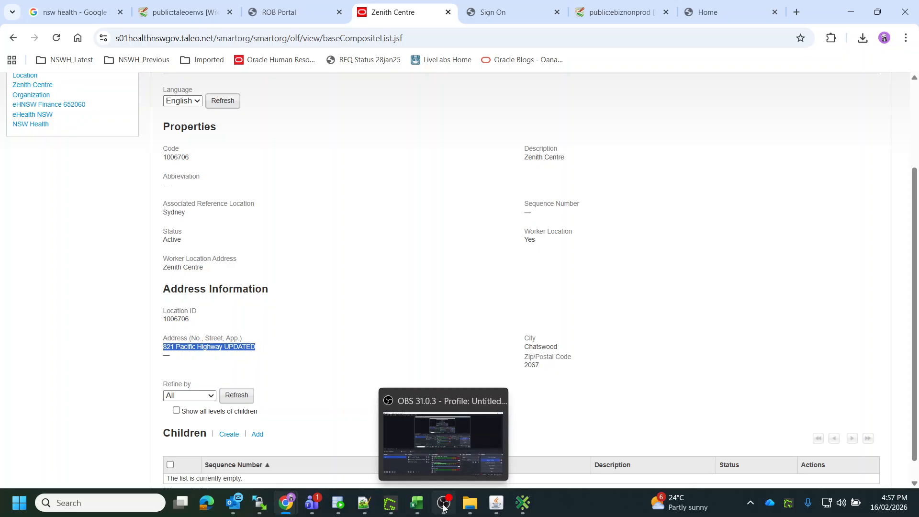
# Return to Taleo Connect Client and review the NSWH_Locations_ld import's General and Columns tabs, inspecting the Location: Code column.
pyautogui.moveTo(391, 511)
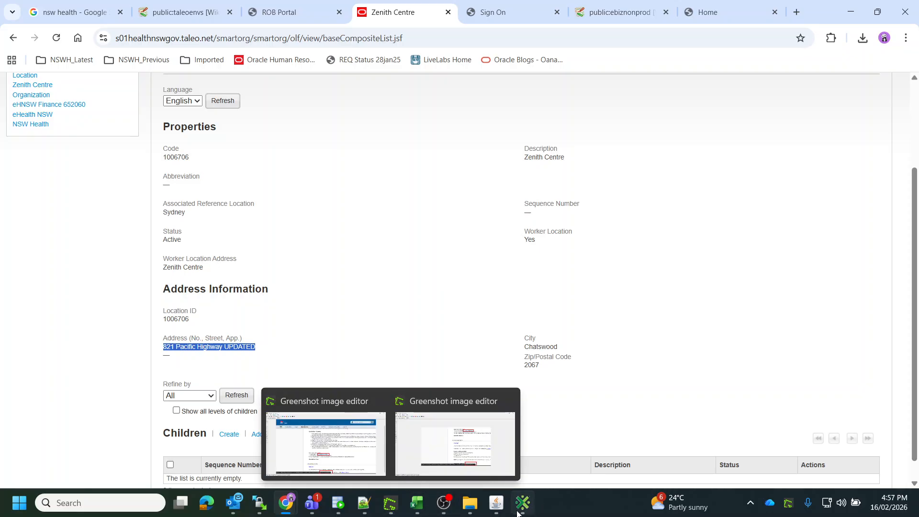
pyautogui.click(523, 502)
pyautogui.click(231, 67)
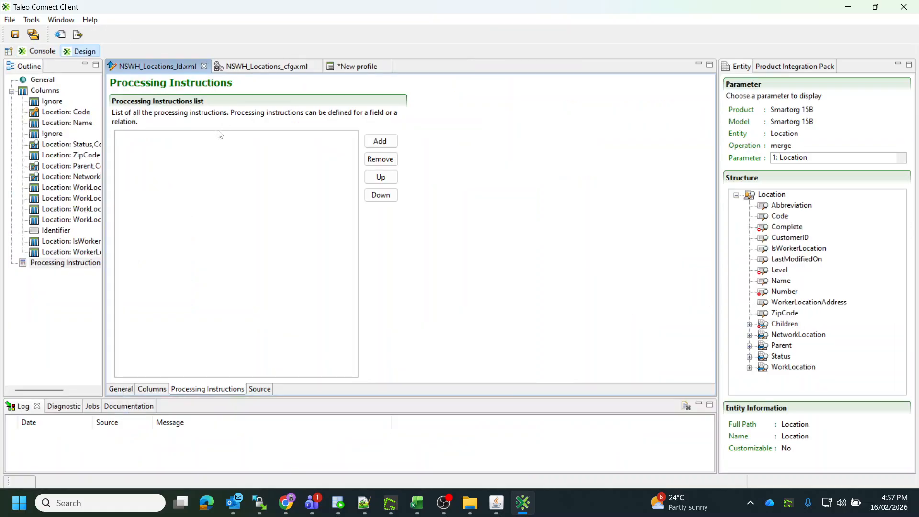
pyautogui.click(125, 391)
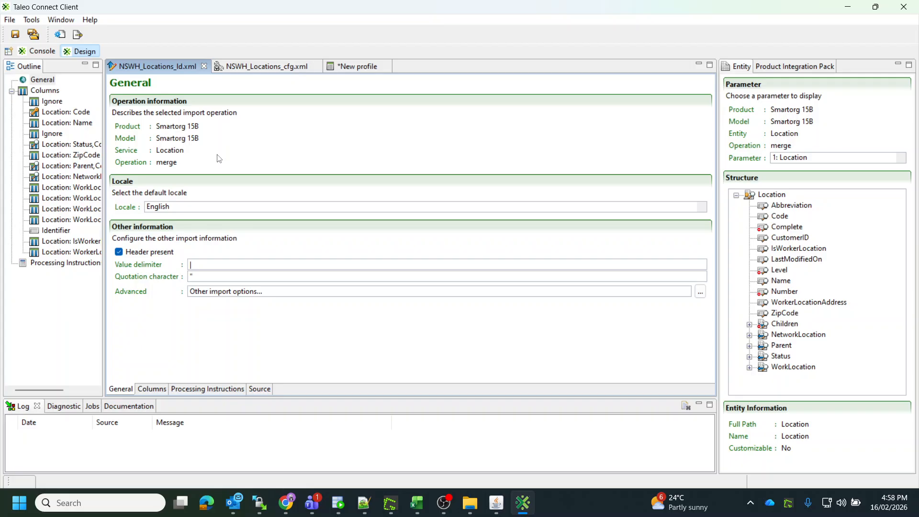
pyautogui.click(152, 389)
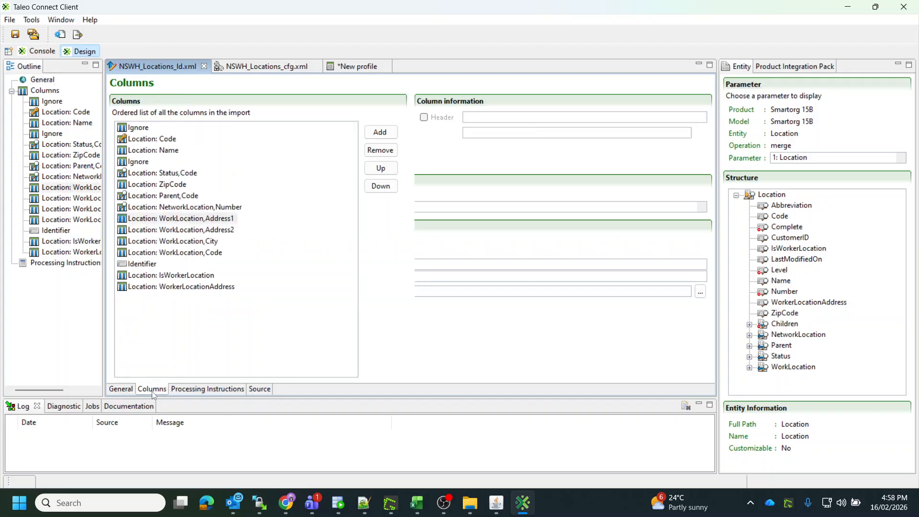
pyautogui.click(141, 128)
pyautogui.click(152, 140)
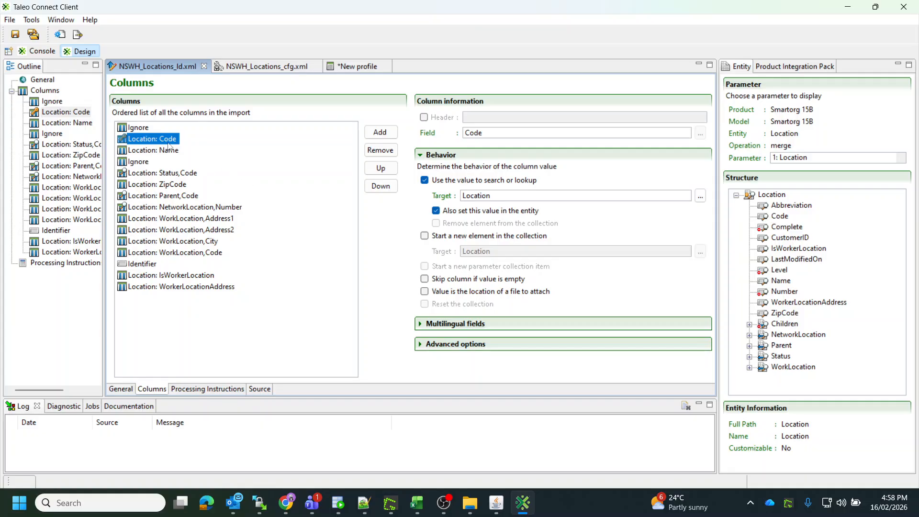
# Open the archived NSWH_HCM_Rec_Locations CSV in the WinSCP editor, check the Zenith Centre record's code, and close it.
pyautogui.moveTo(344, 506)
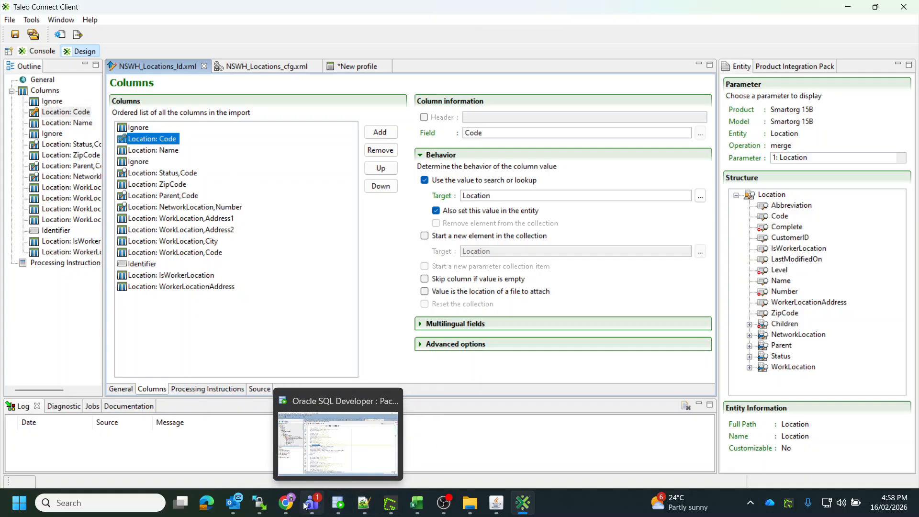
pyautogui.moveTo(260, 504)
pyautogui.click(310, 451)
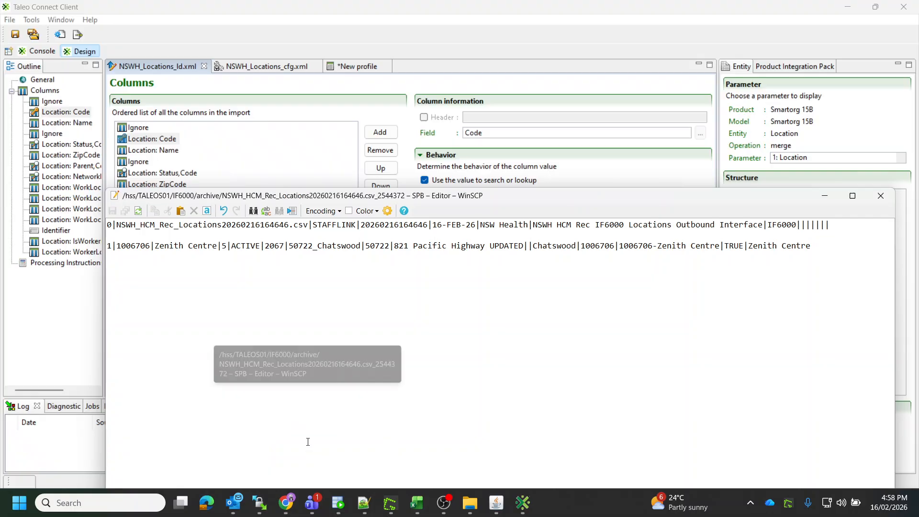
pyautogui.doubleClick(139, 246)
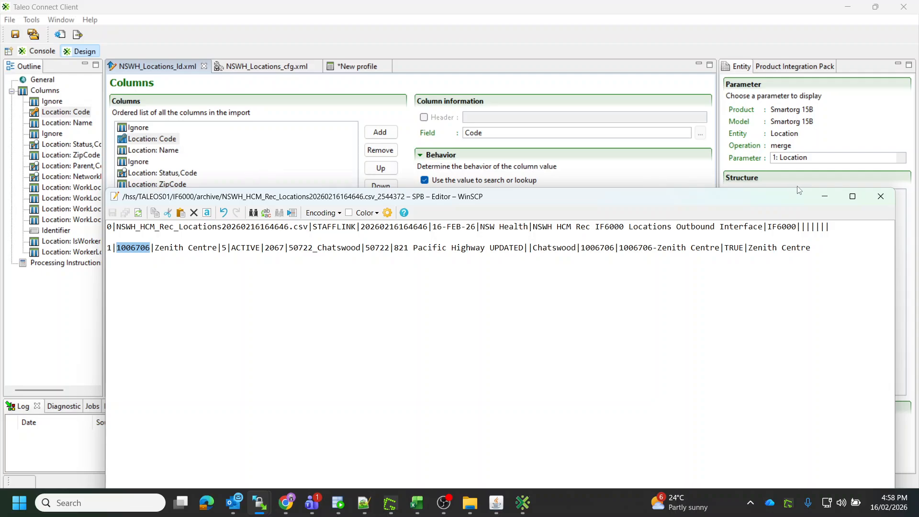
pyautogui.click(881, 196)
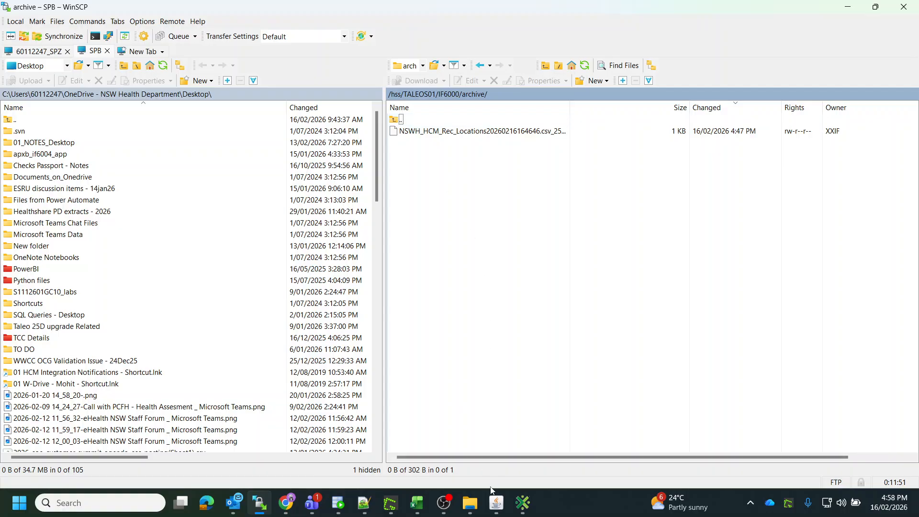
pyautogui.click(523, 503)
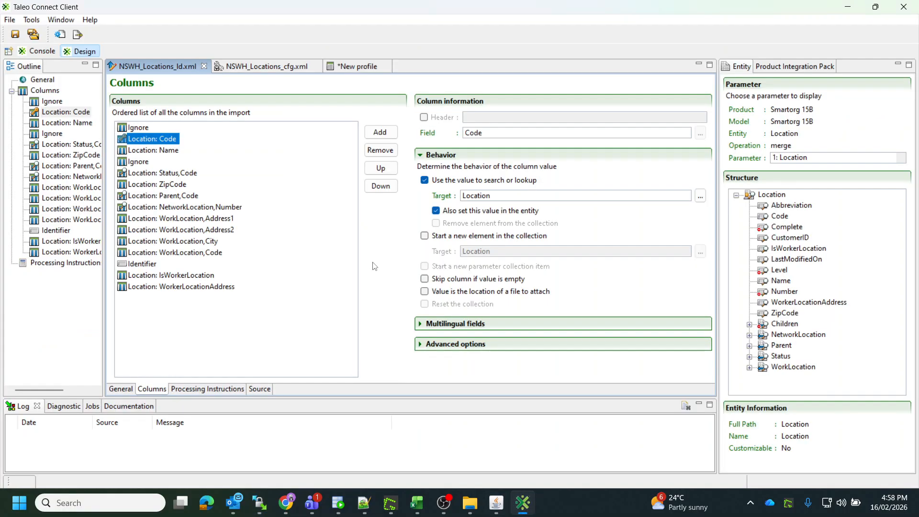